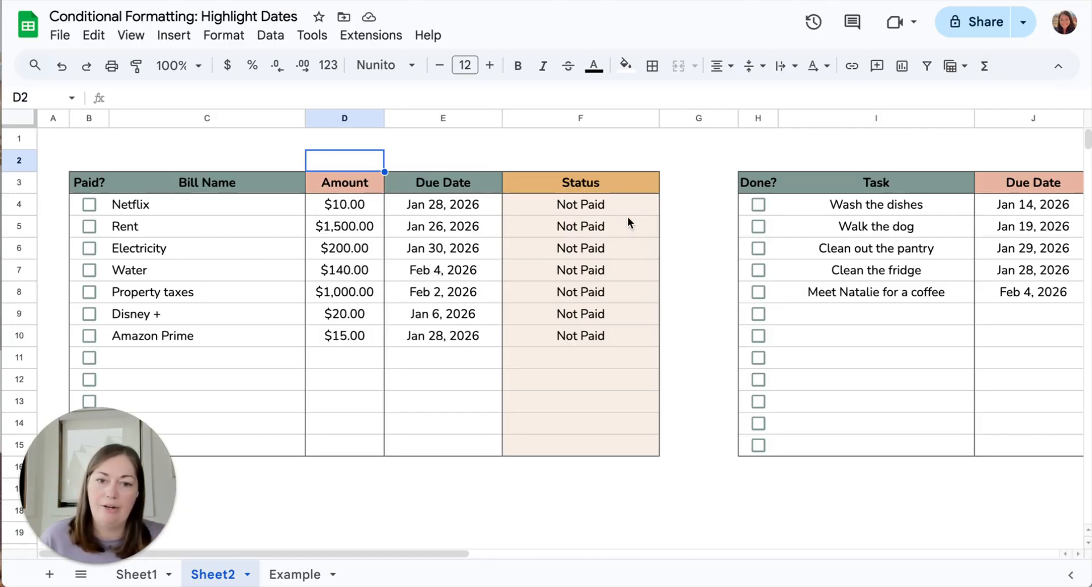
pyautogui.hscroll(5, 848, 328)
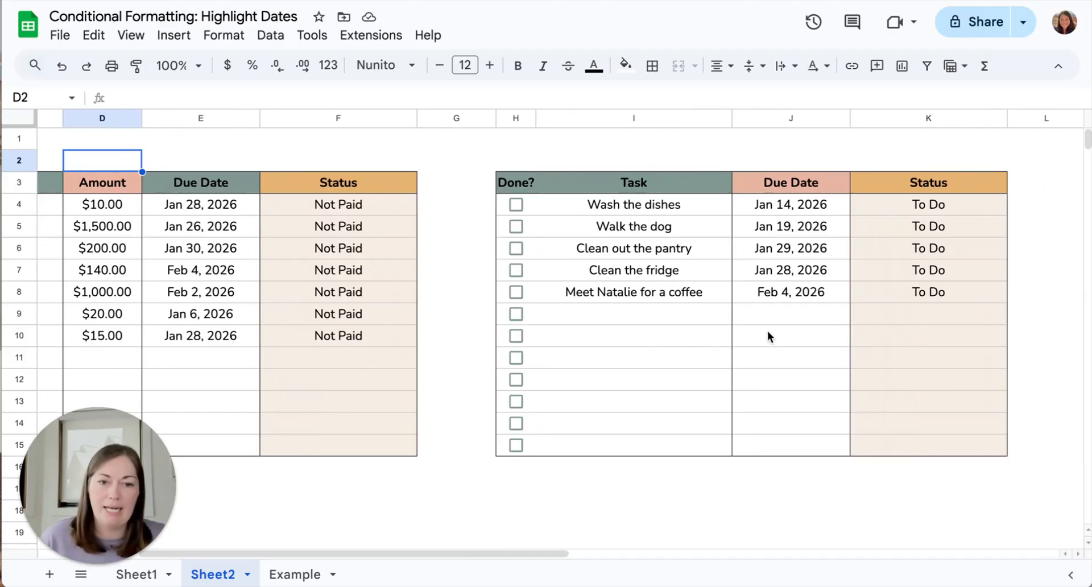
pyautogui.hscroll(-2, 654, 392)
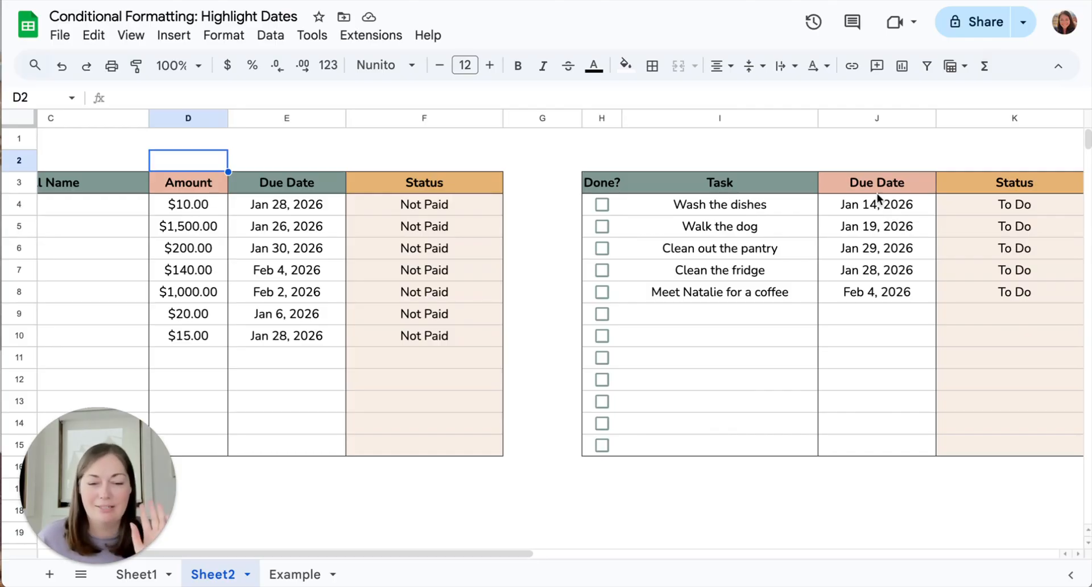
pyautogui.hscroll(-3, 931, 183)
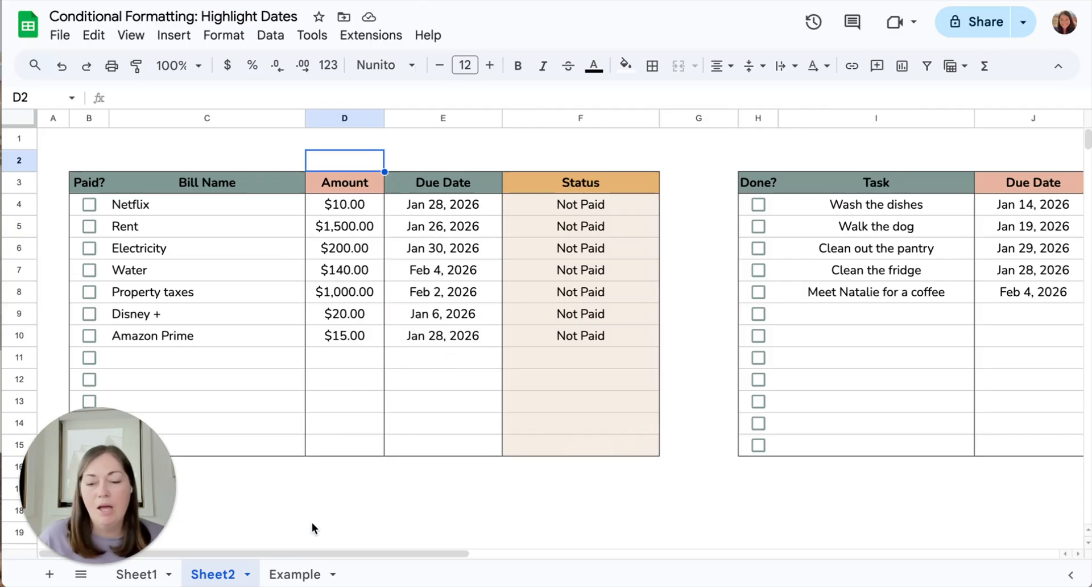
# On the Example sheet, enter Feb 11, 2026 as the task due date in J9 using the date picker.
pyautogui.click(295, 574)
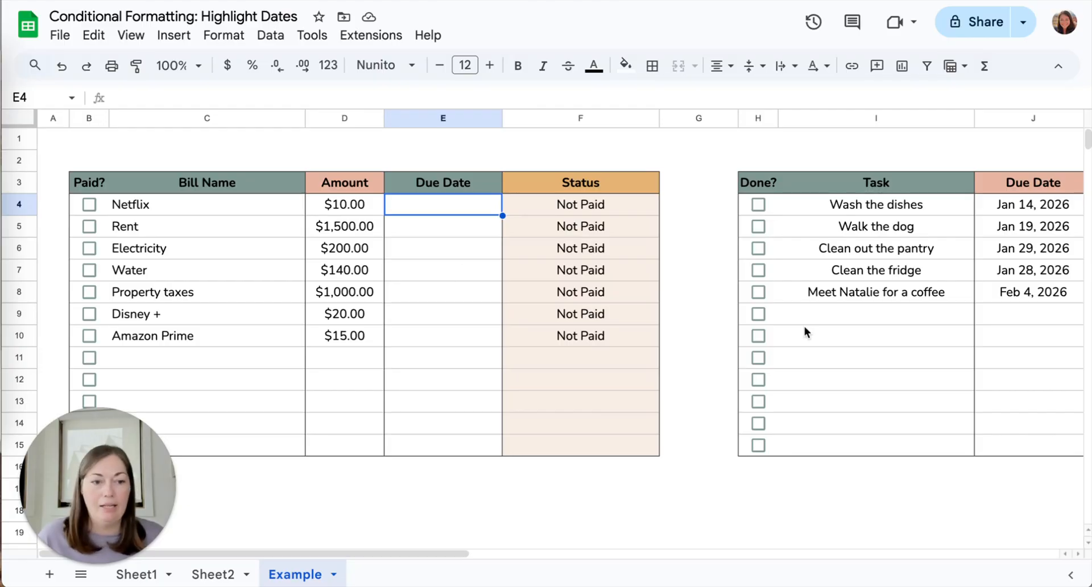
pyautogui.hscroll(3, 956, 333)
pyautogui.click(892, 313)
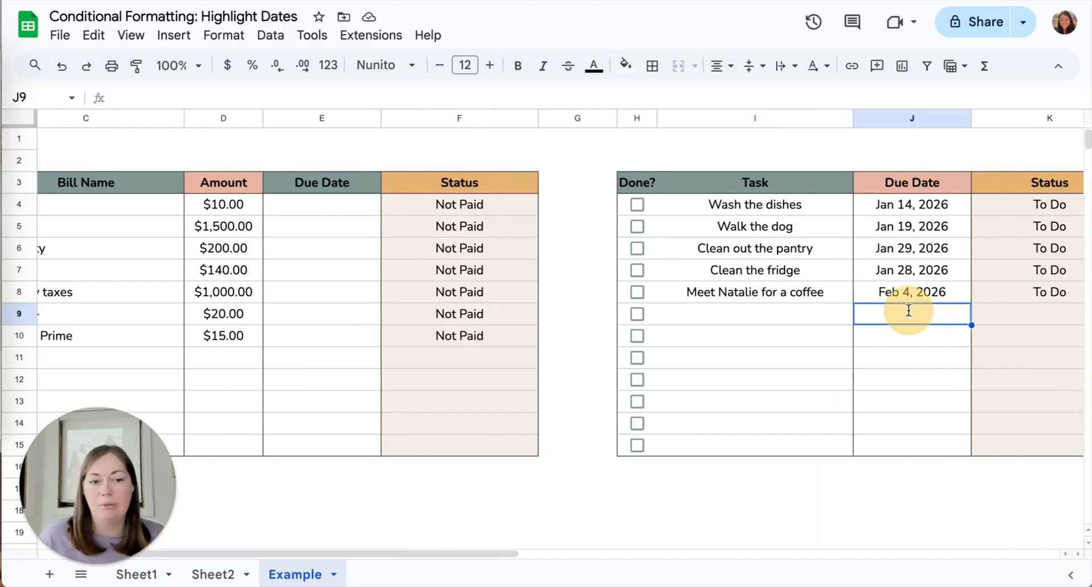
pyautogui.doubleClick(908, 314)
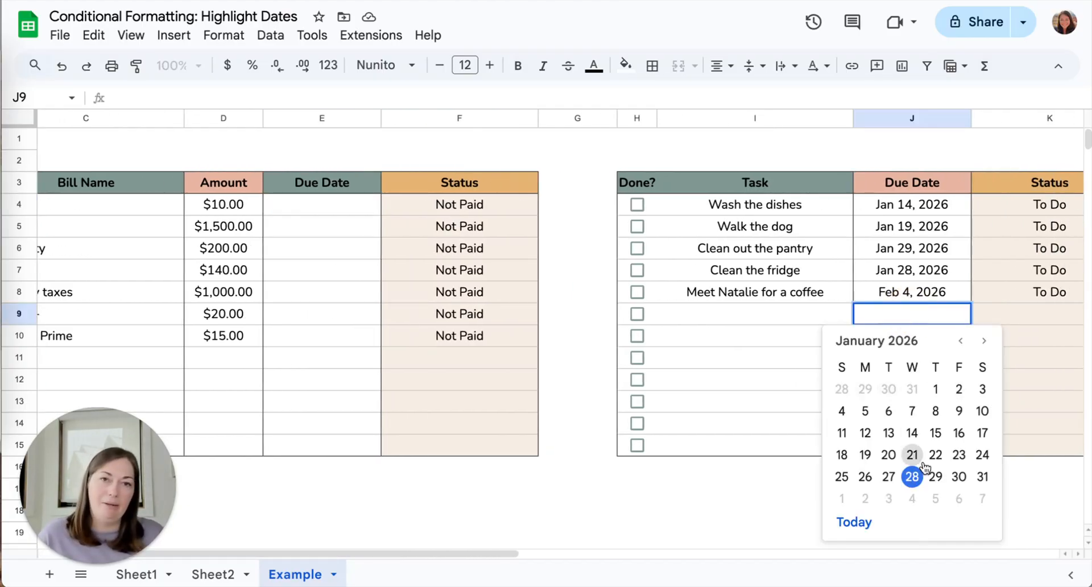
pyautogui.click(984, 341)
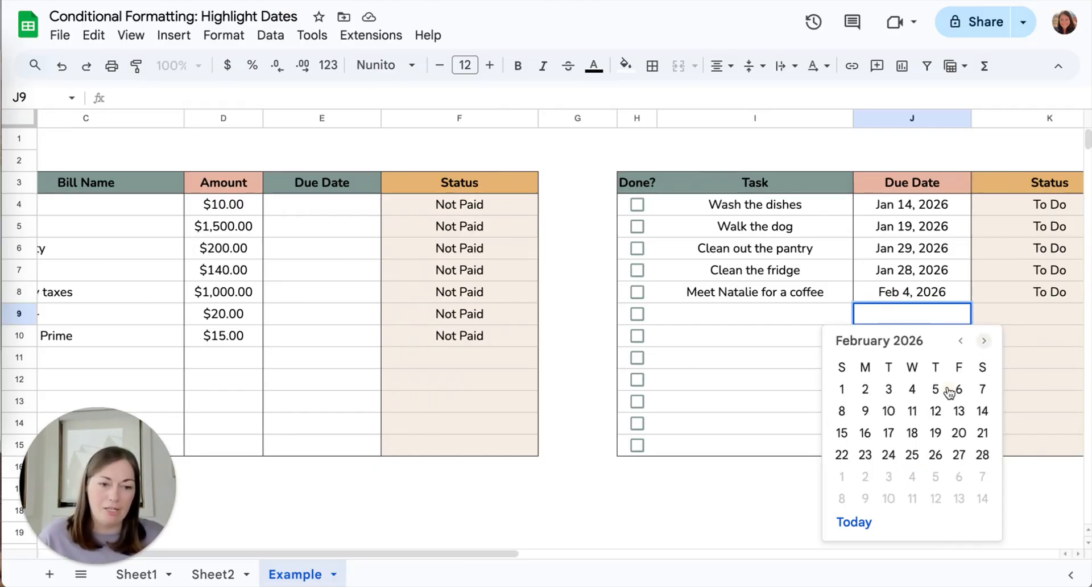
pyautogui.click(912, 410)
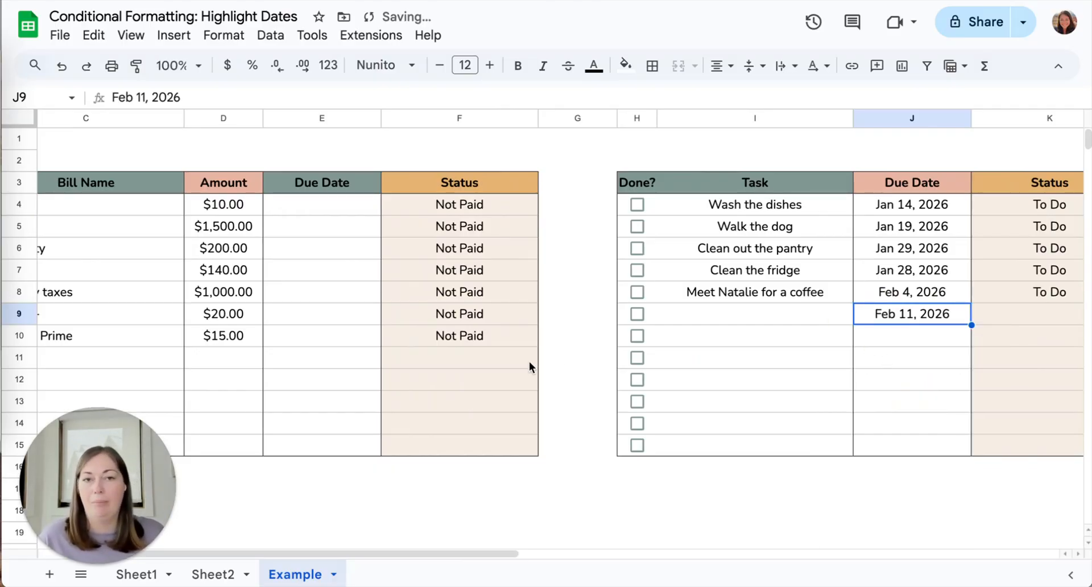
# Add a new data validation rule to the bill table's Due Date cells E4:E15.
pyautogui.hscroll(-3, 528, 361)
pyautogui.click(449, 205)
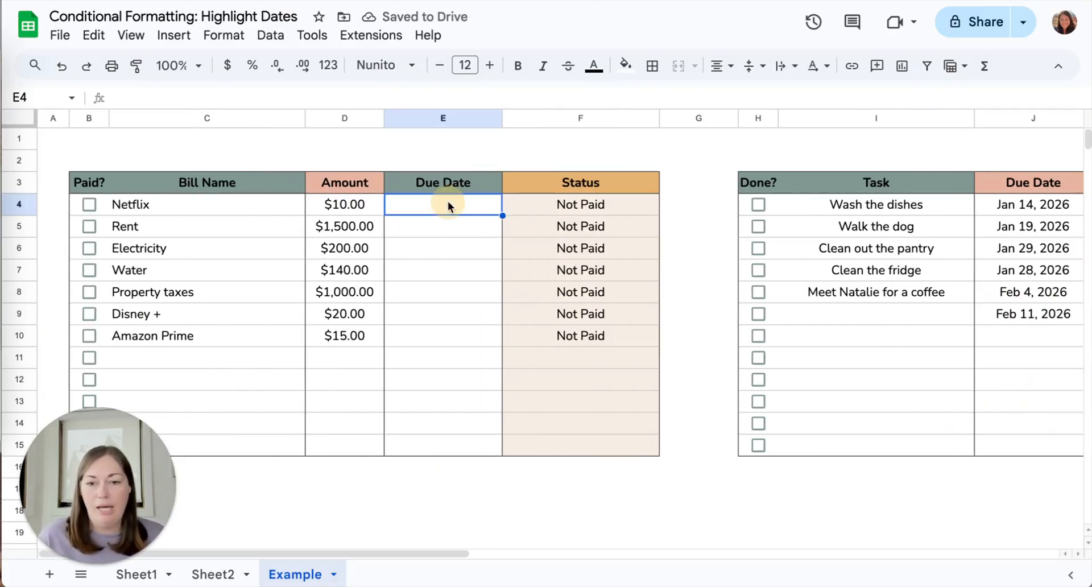
pyautogui.keyDown('shift'); pyautogui.click(455, 443); pyautogui.keyUp('shift')
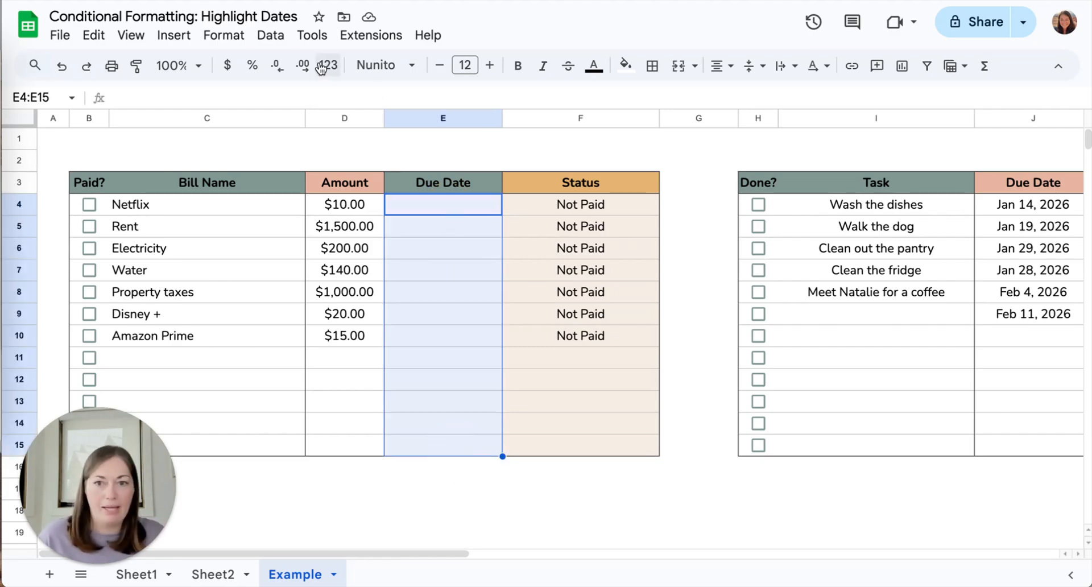
pyautogui.click(271, 36)
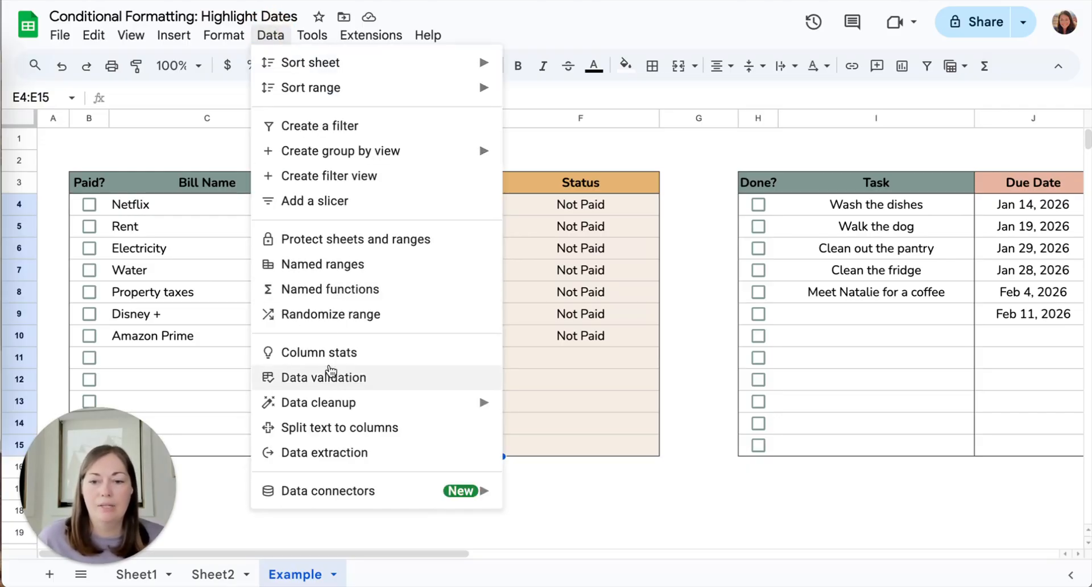
pyautogui.click(329, 375)
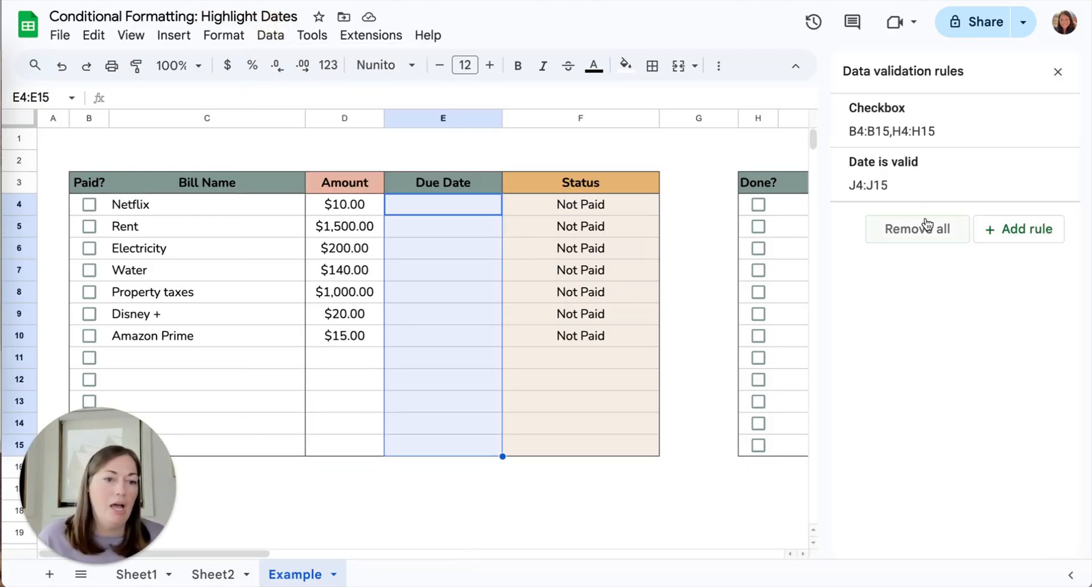
pyautogui.click(1014, 228)
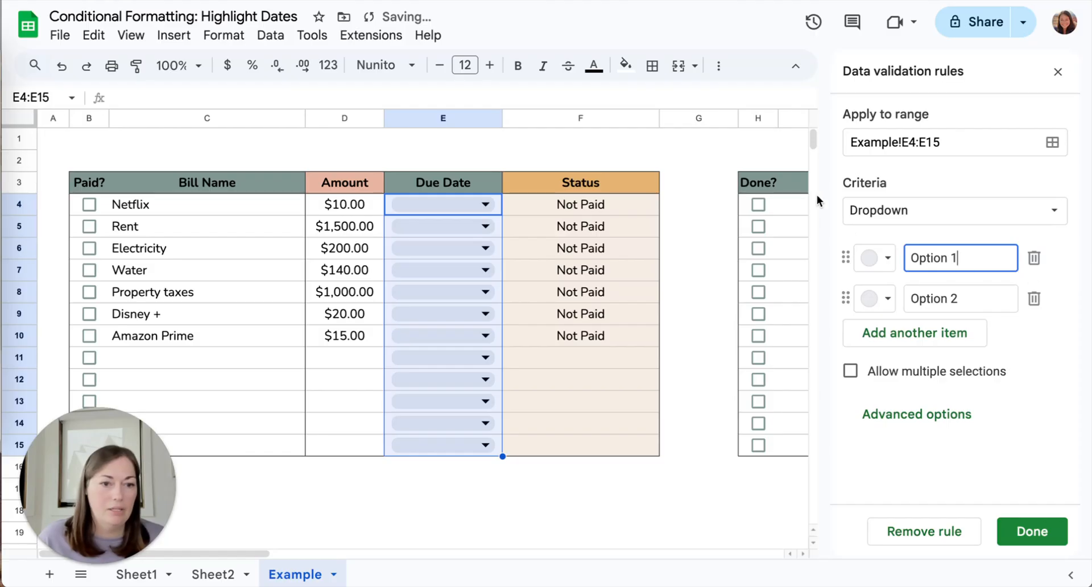
# Set the validation rule's criteria to Is valid date, save the rule and close the validation settings.
pyautogui.click(876, 215)
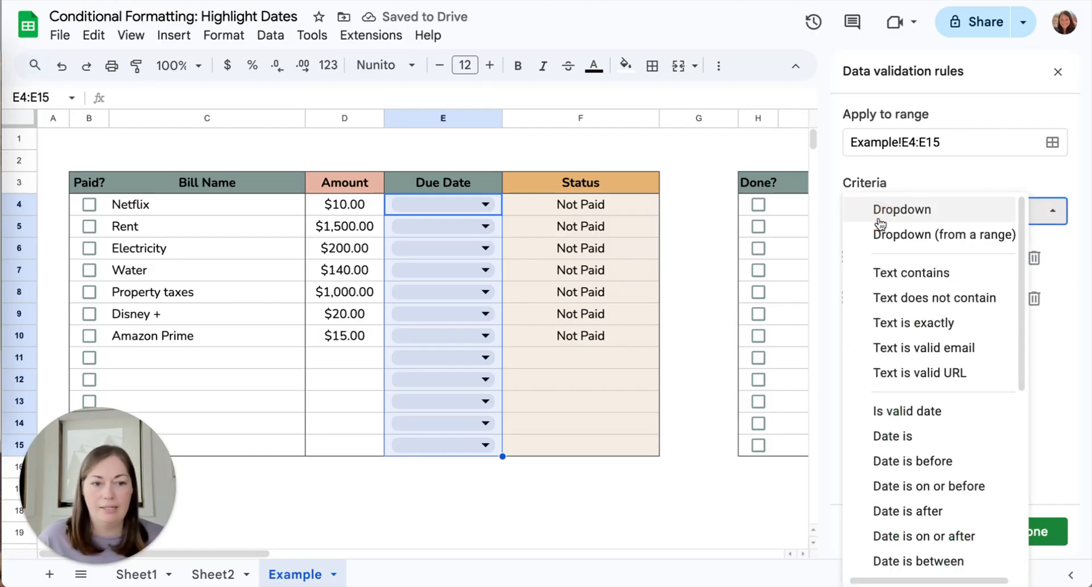
pyautogui.scroll(-7, 879, 409)
pyautogui.scroll(3, 879, 411)
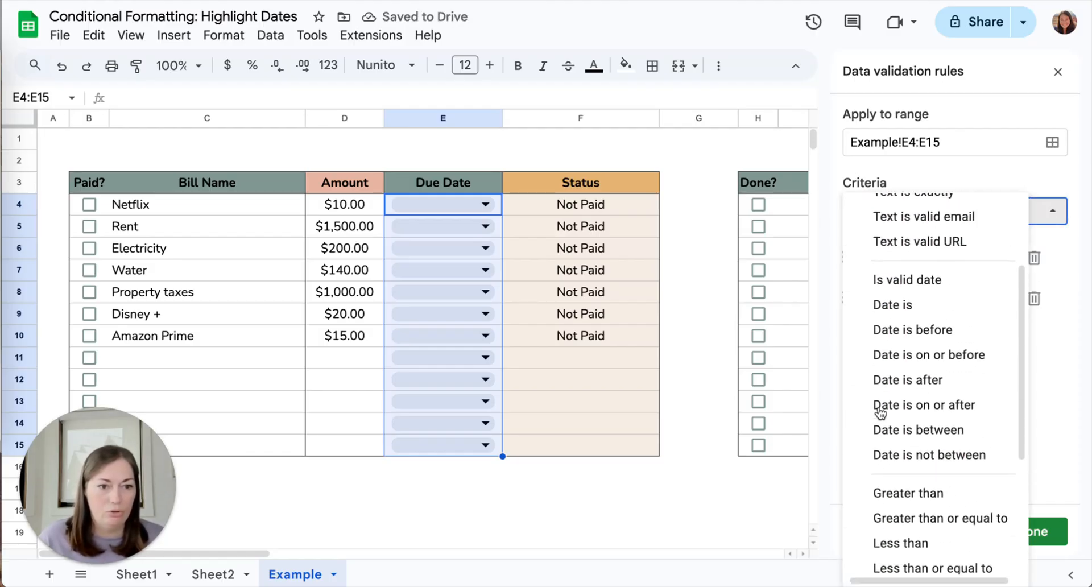
pyautogui.scroll(1, 880, 412)
pyautogui.click(897, 292)
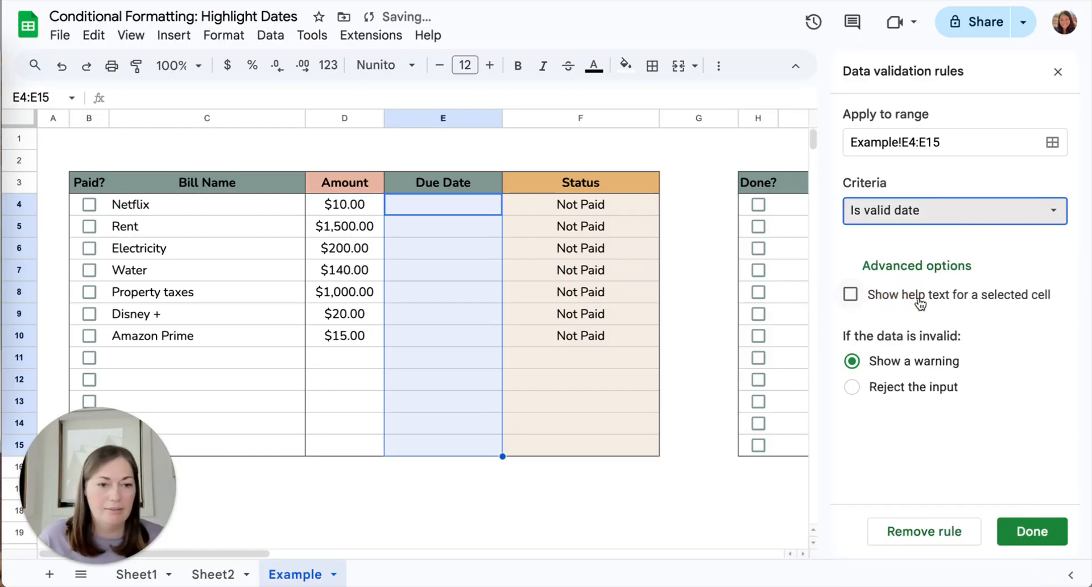
pyautogui.click(1032, 531)
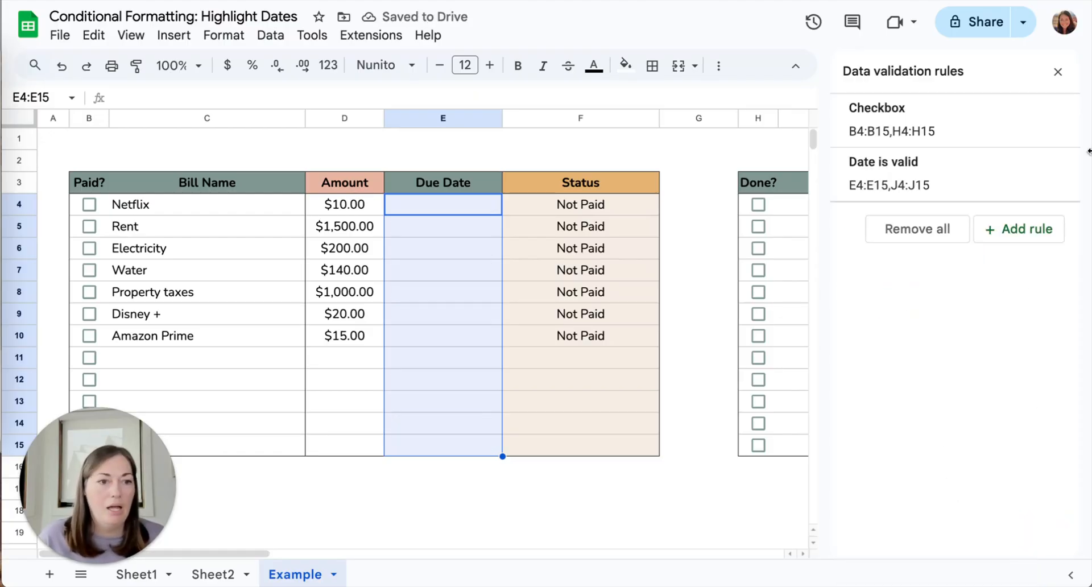
pyautogui.click(1057, 71)
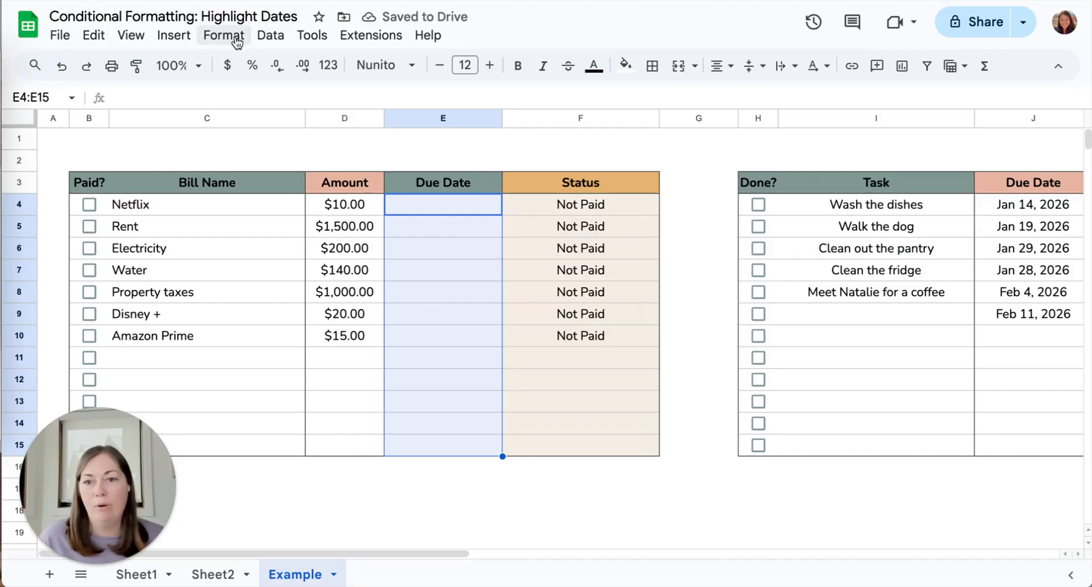
# Examine the custom date and time formats available for the bill Due Date cells, without applying one.
pyautogui.hscroll(4, 662, 258)
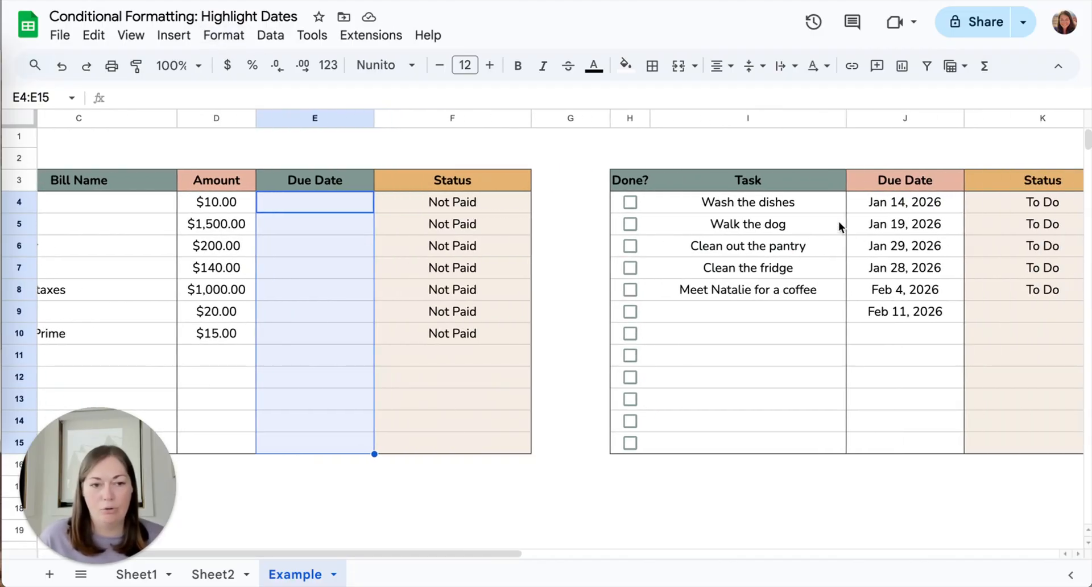
pyautogui.hscroll(-4, 613, 166)
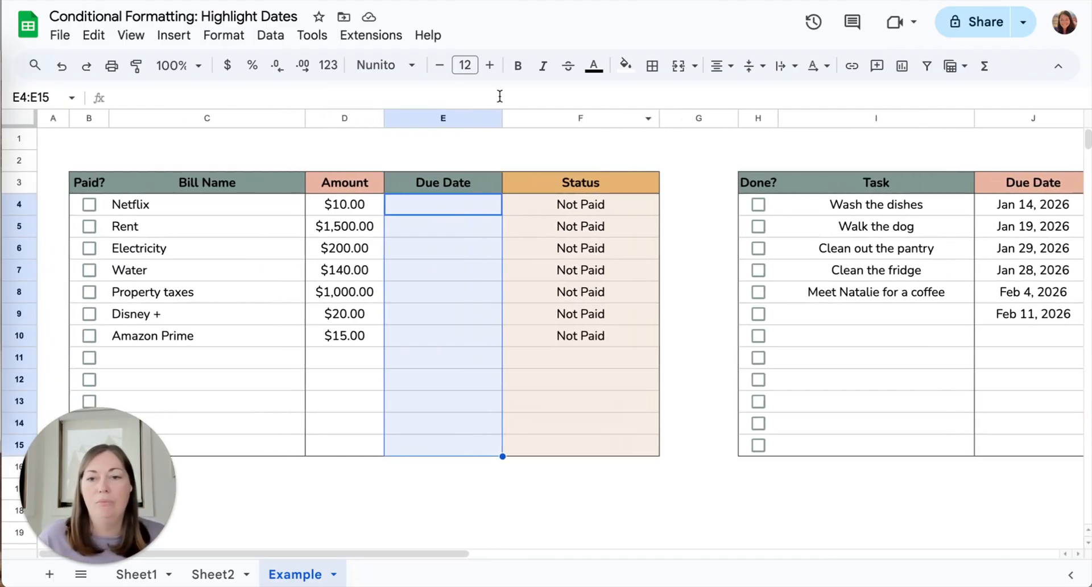
pyautogui.click(224, 35)
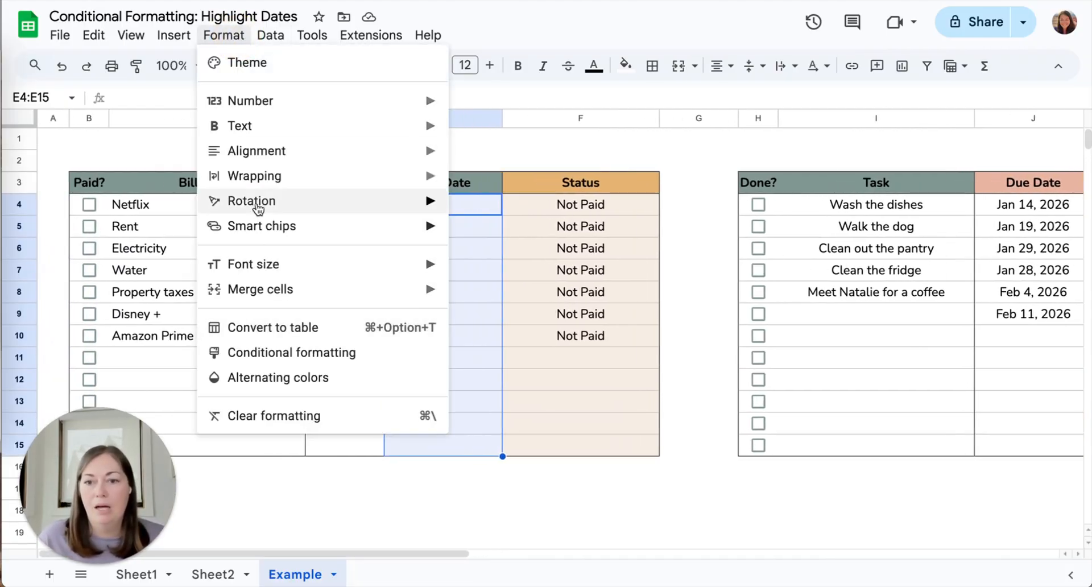
pyautogui.moveTo(264, 100)
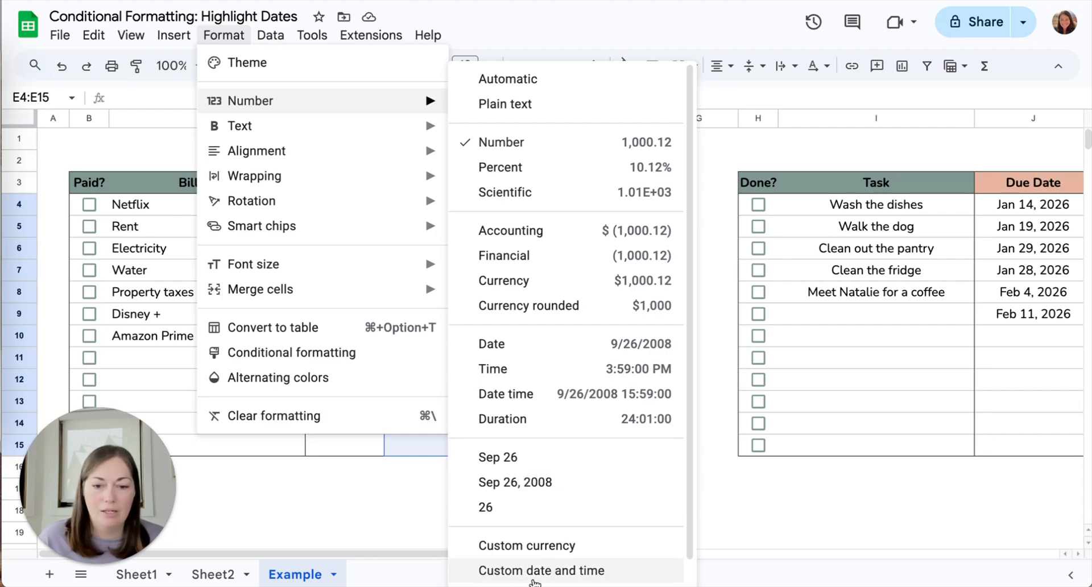
pyautogui.click(541, 570)
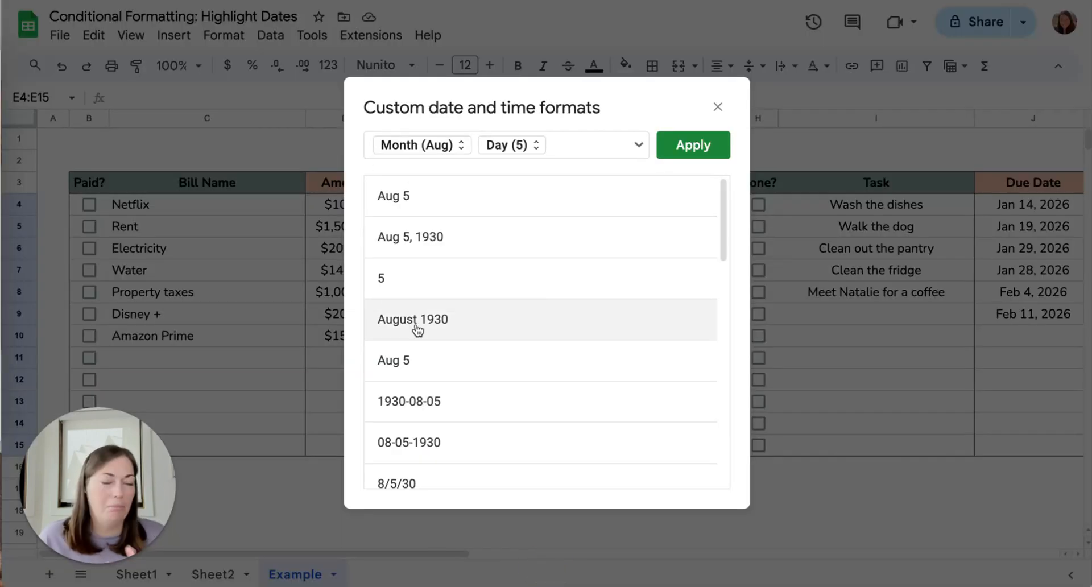
pyautogui.scroll(-12, 470, 356)
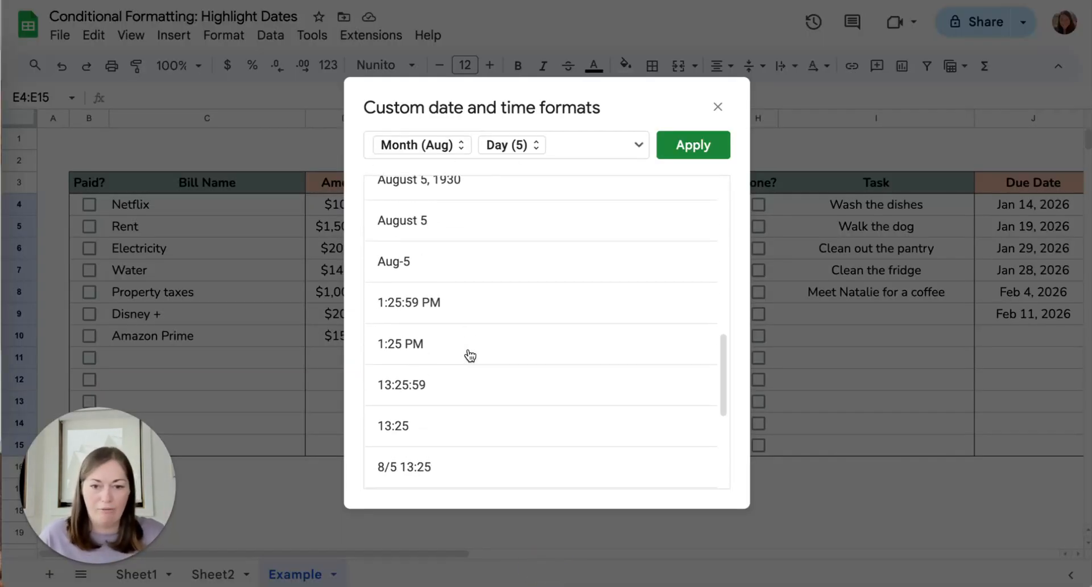
pyautogui.scroll(10, 470, 355)
pyautogui.scroll(3, 470, 355)
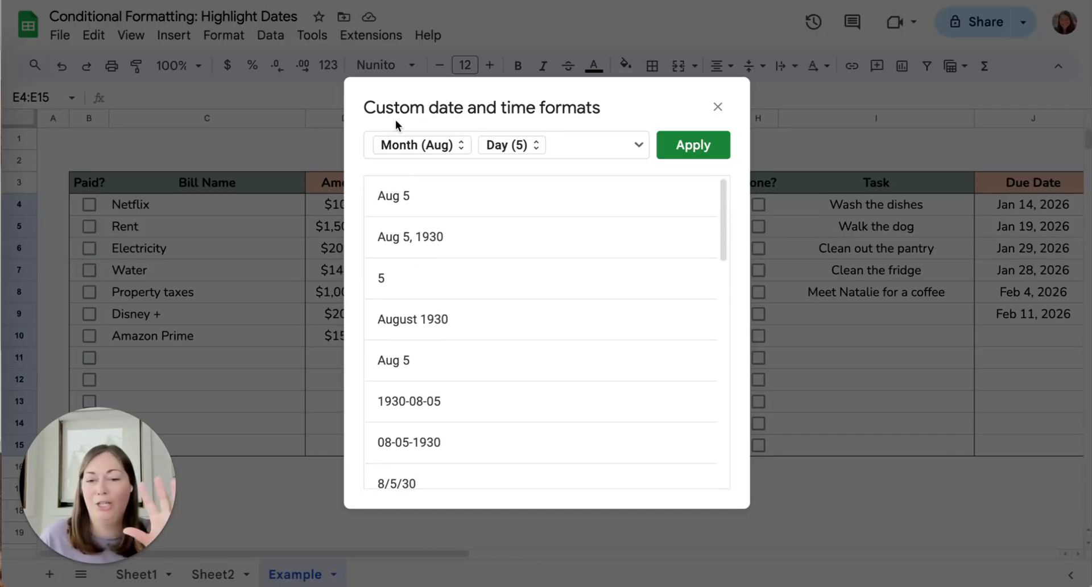
pyautogui.click(716, 108)
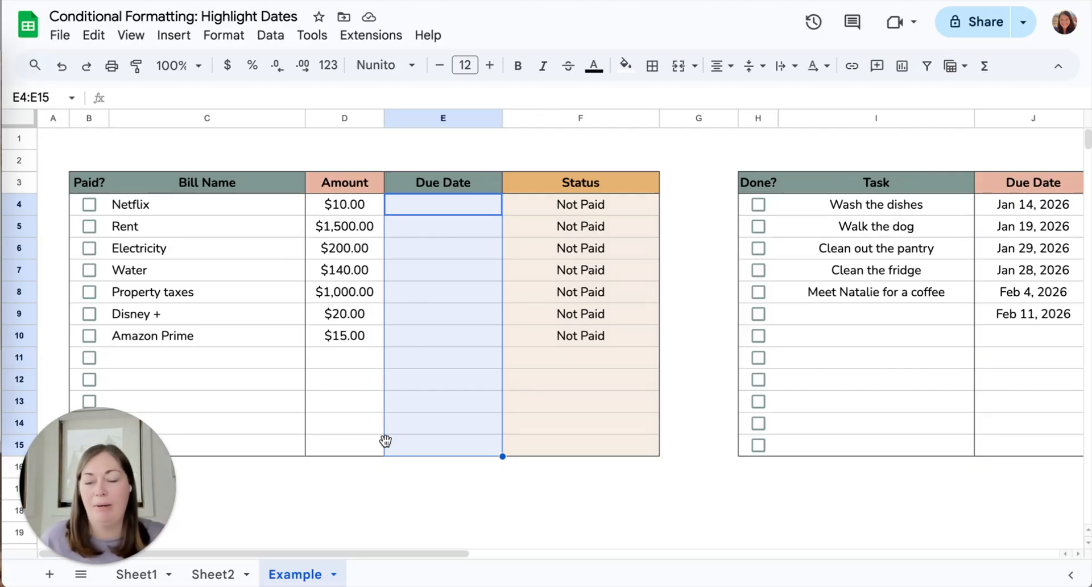
# On Sheet2, add another conditional formatting rule for the bill Due Date cells E4:E15.
pyautogui.click(207, 575)
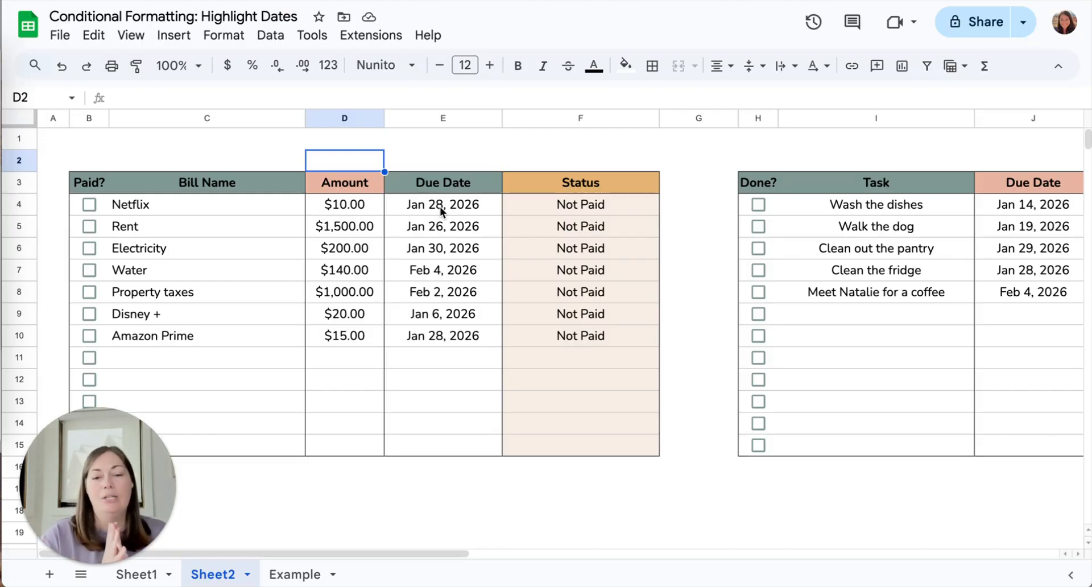
pyautogui.click(439, 206)
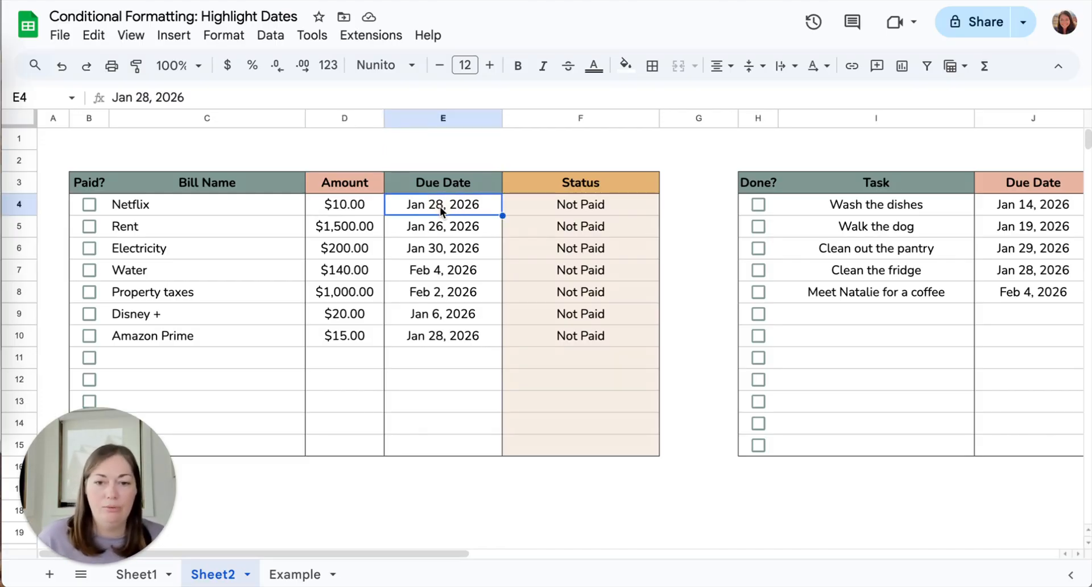
pyautogui.keyDown('shift'); pyautogui.click(466, 450); pyautogui.keyUp('shift')
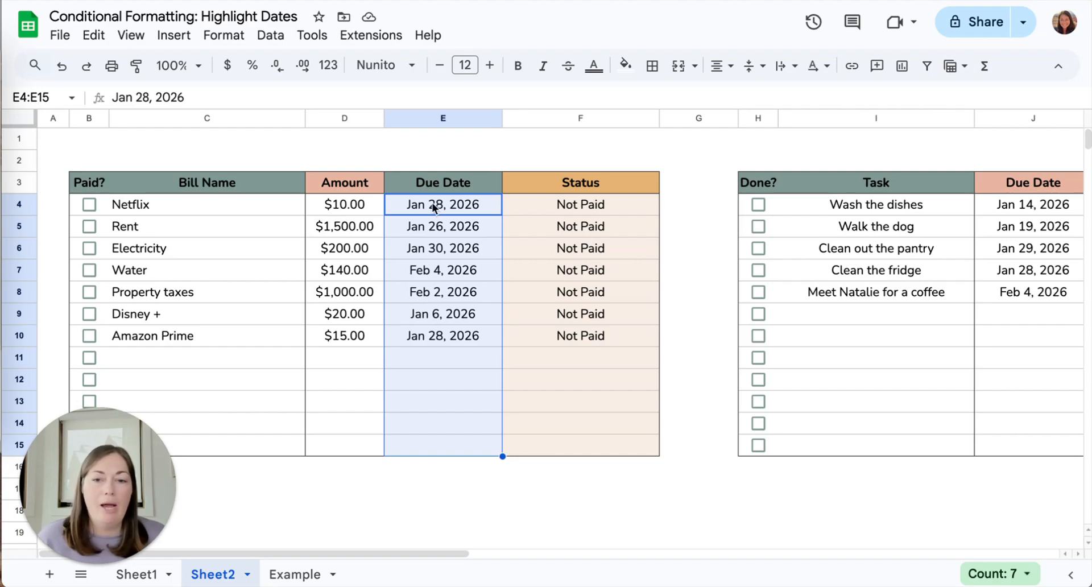
pyautogui.click(415, 207)
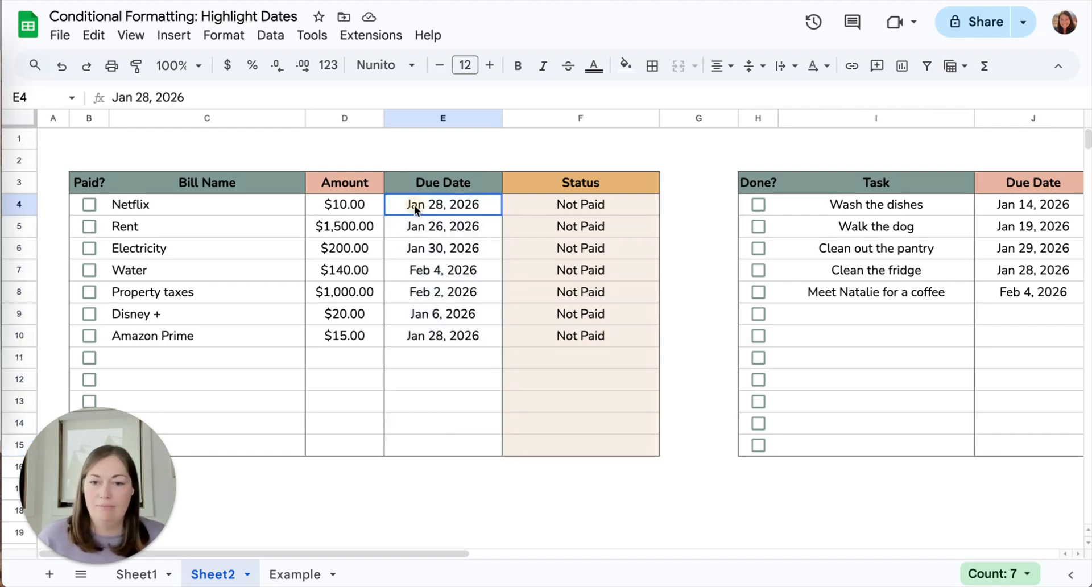
pyautogui.keyDown('shift'); pyautogui.click(438, 455); pyautogui.keyUp('shift')
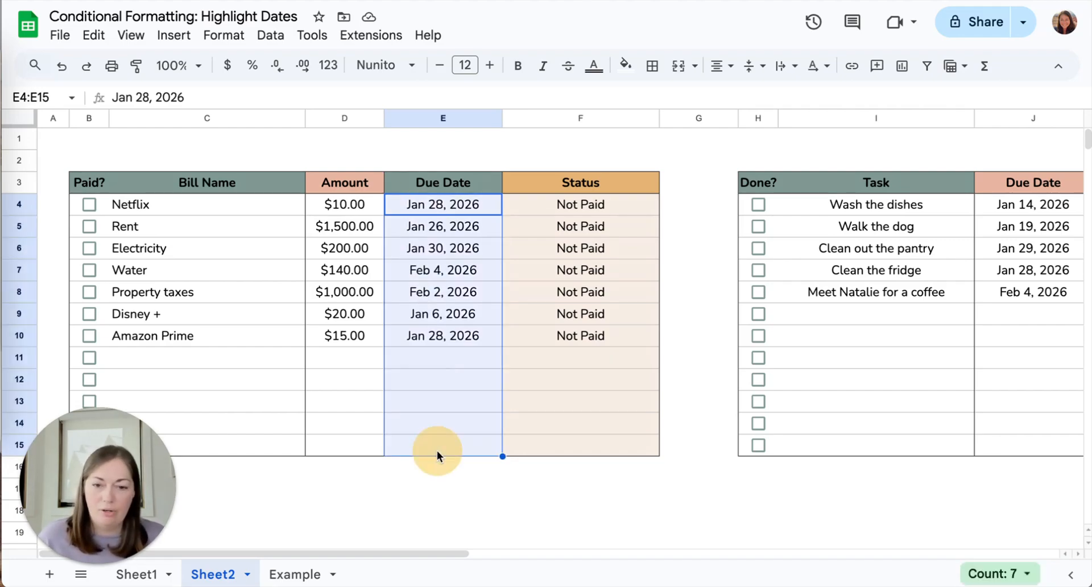
pyautogui.click(216, 36)
pyautogui.click(251, 354)
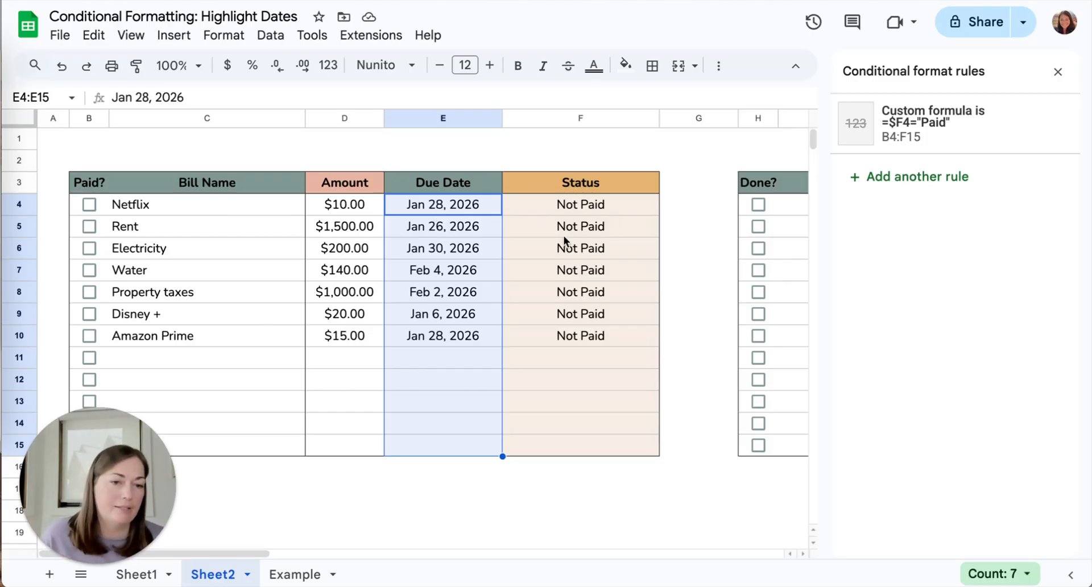
pyautogui.click(909, 179)
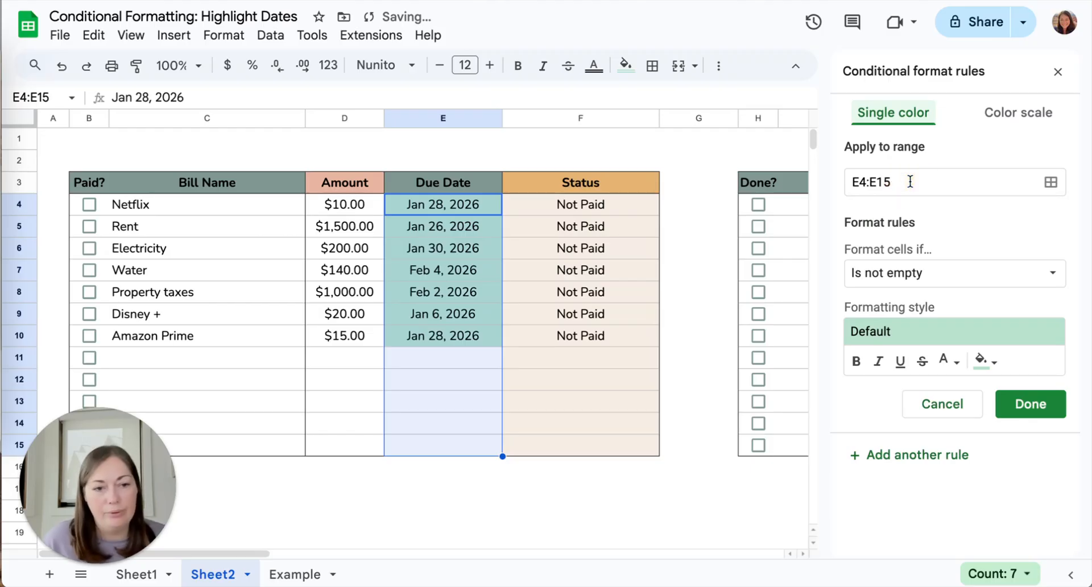
# Set the new rule's condition to Date is today, give it the custom orange fill, and save it.
pyautogui.click(896, 278)
pyautogui.scroll(-3, 864, 375)
pyautogui.click(906, 359)
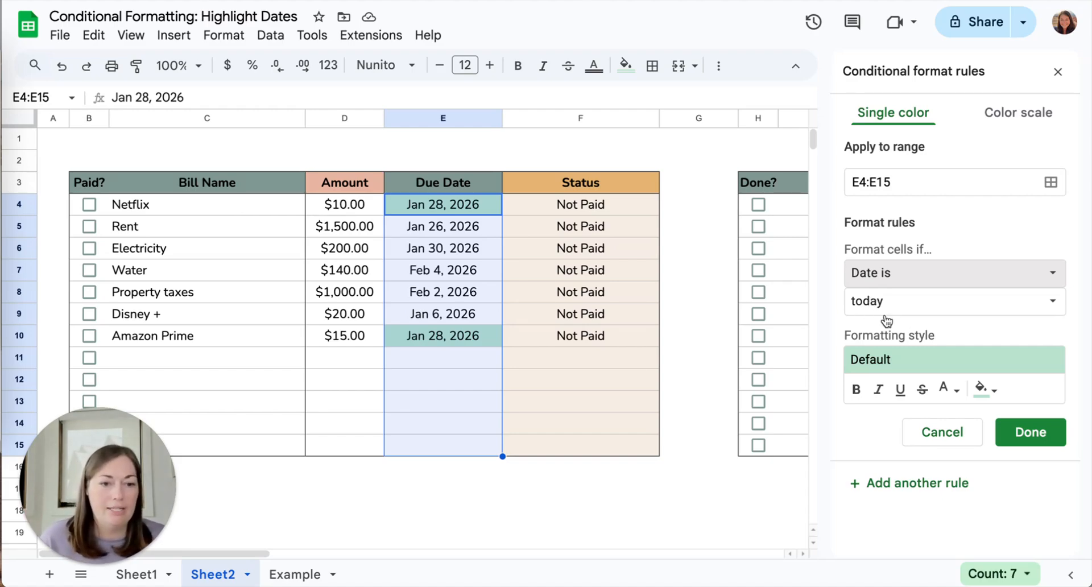
pyautogui.click(983, 389)
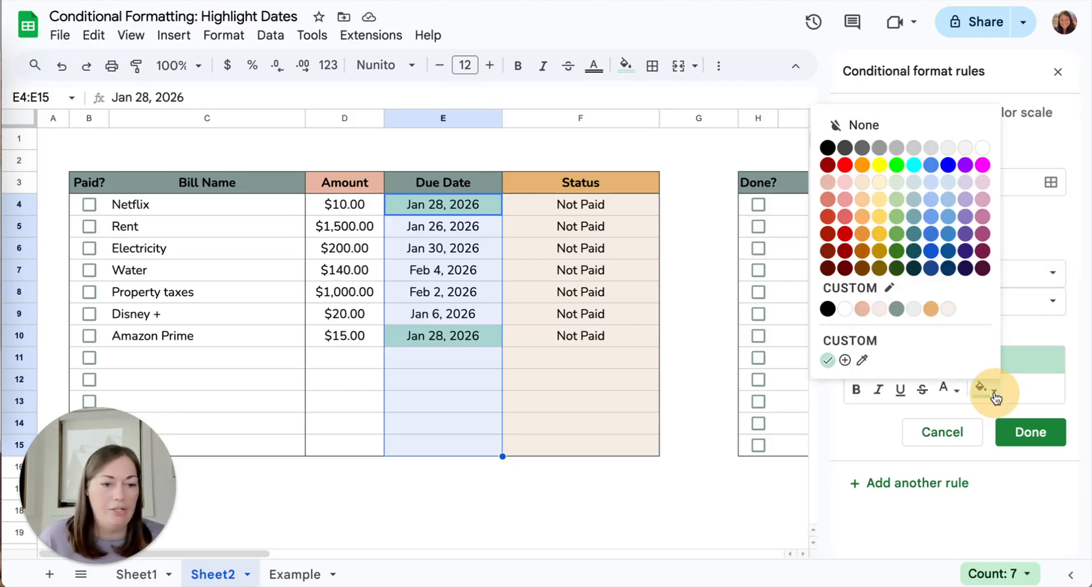
pyautogui.click(933, 310)
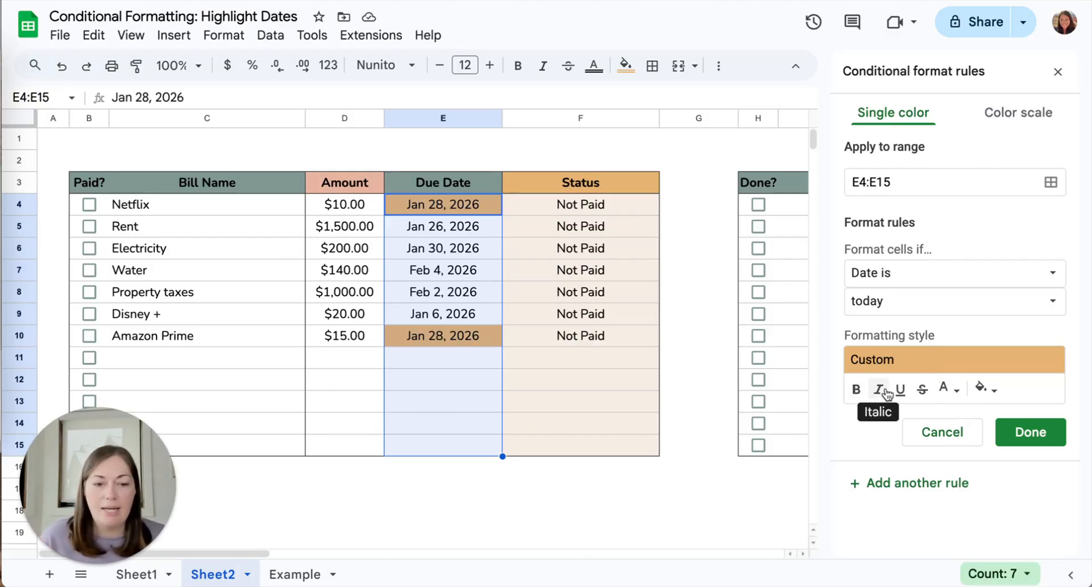
pyautogui.click(948, 390)
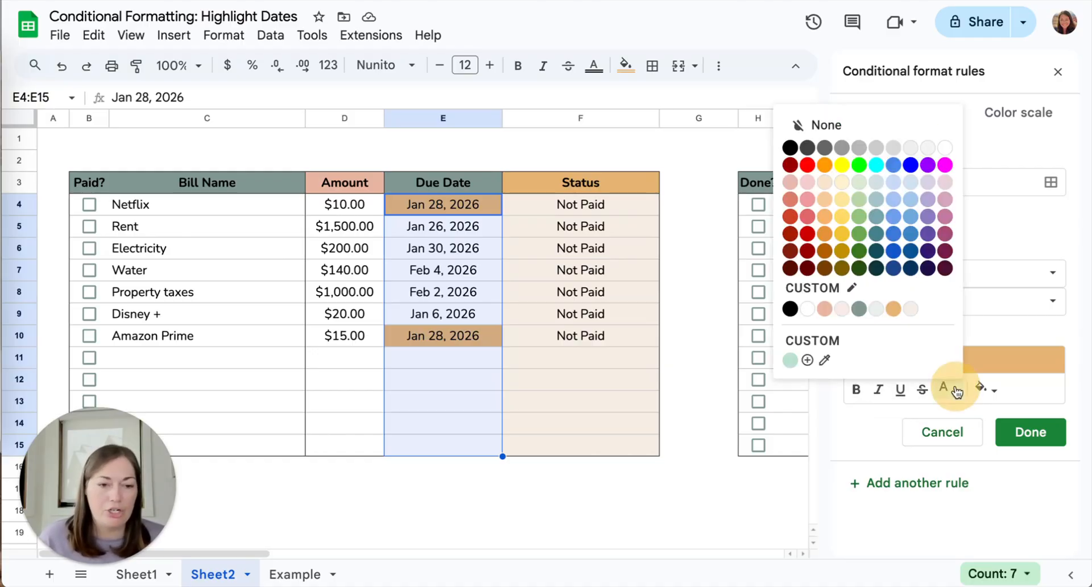
pyautogui.click(1007, 239)
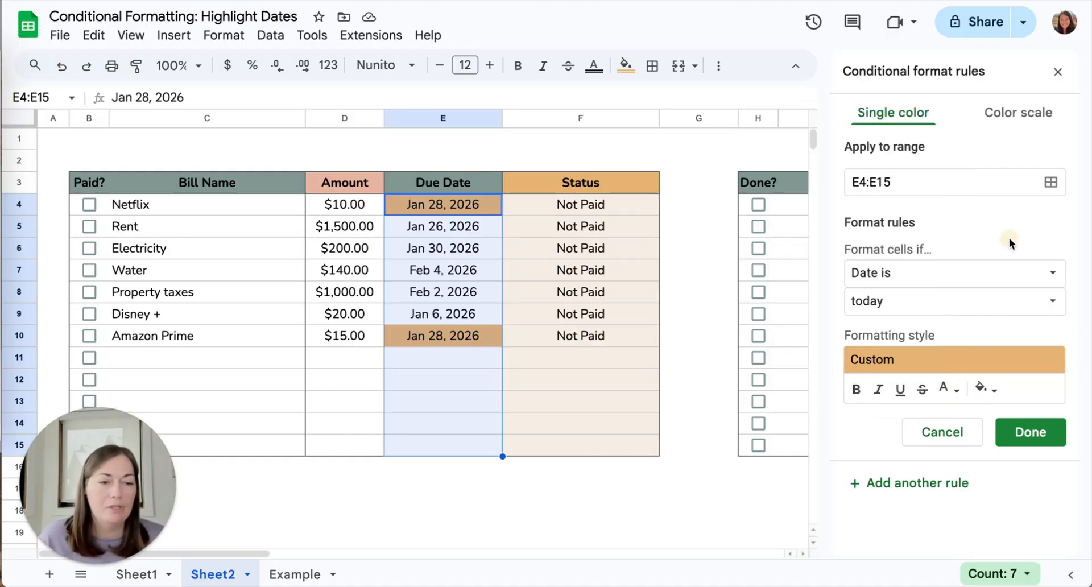
pyautogui.click(1021, 426)
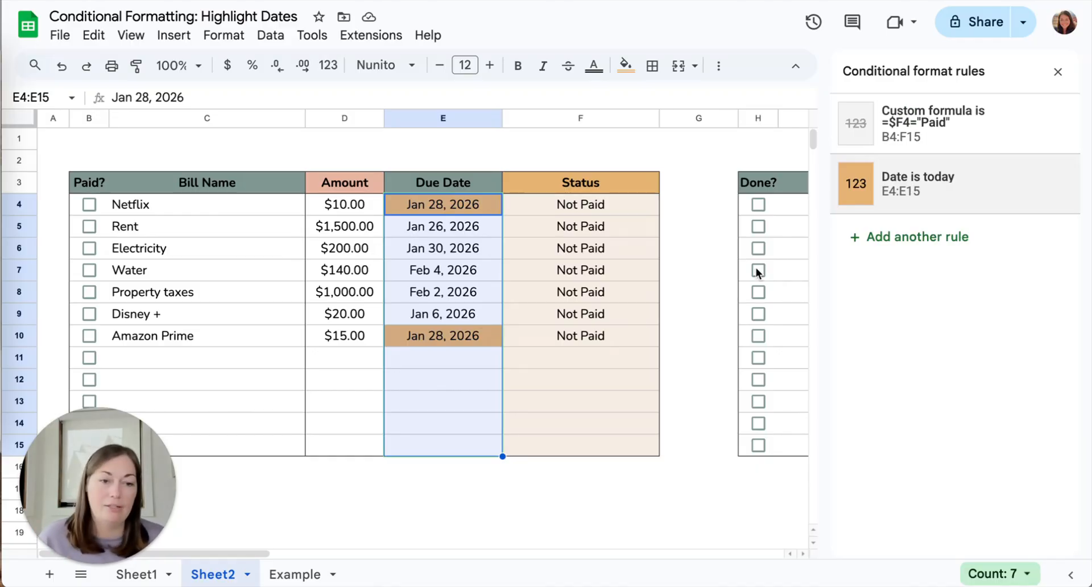
# Add another conditional formatting rule for E4:E15 with the condition Date is before today.
pyautogui.click(951, 239)
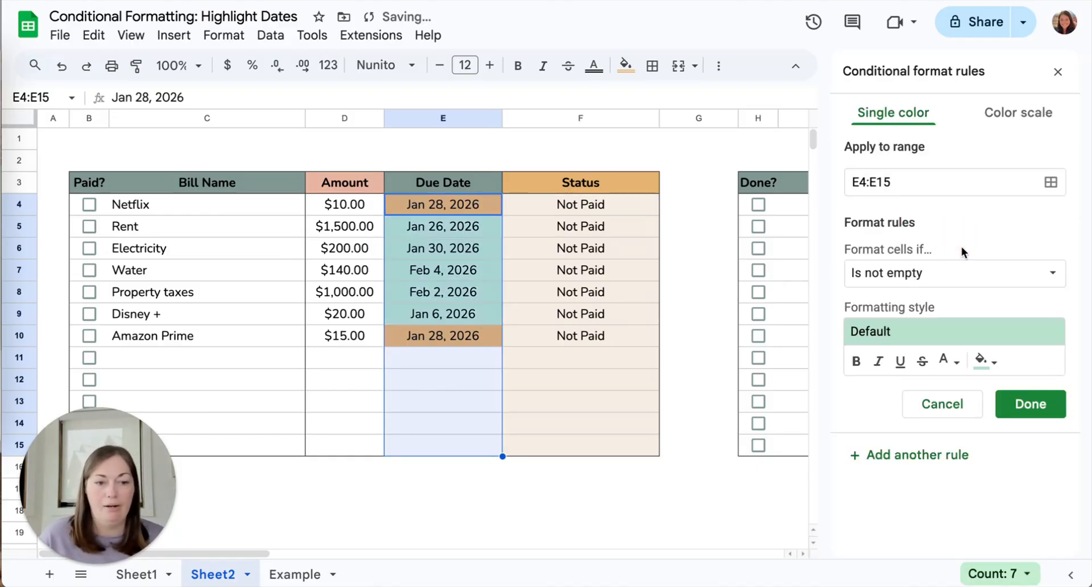
pyautogui.click(884, 287)
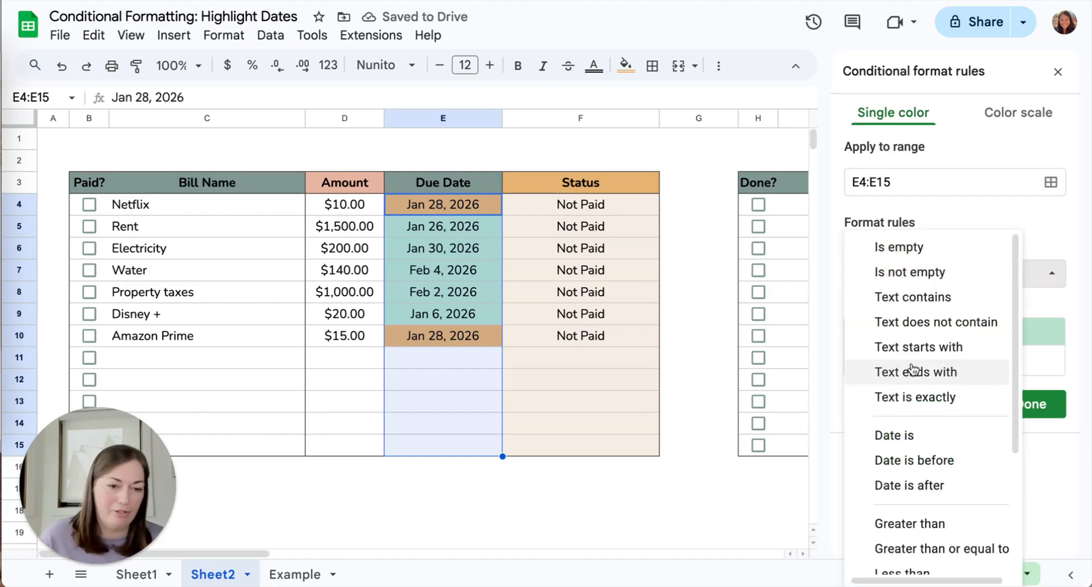
pyautogui.click(911, 439)
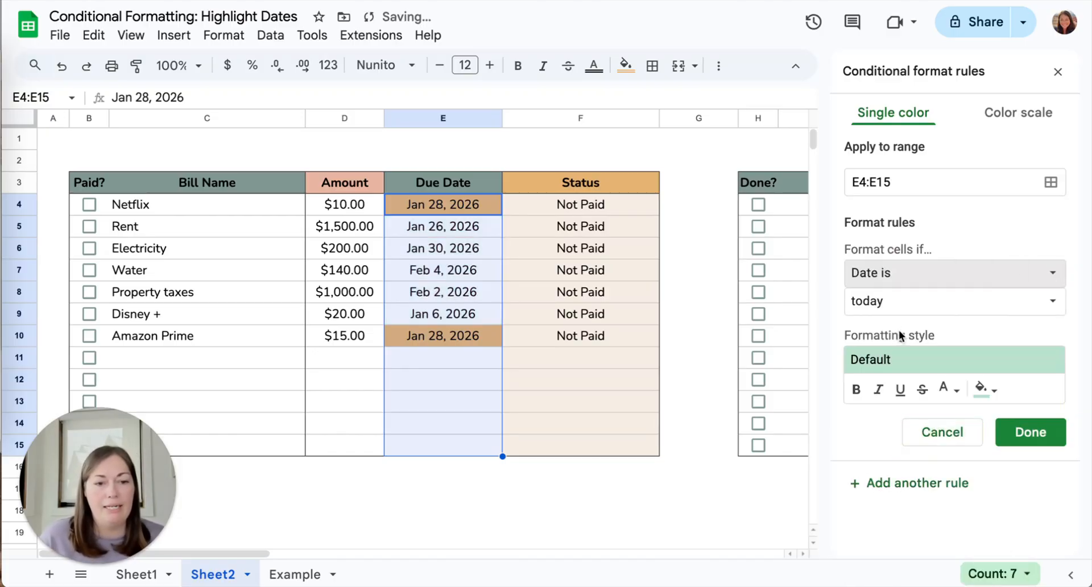
pyautogui.click(890, 302)
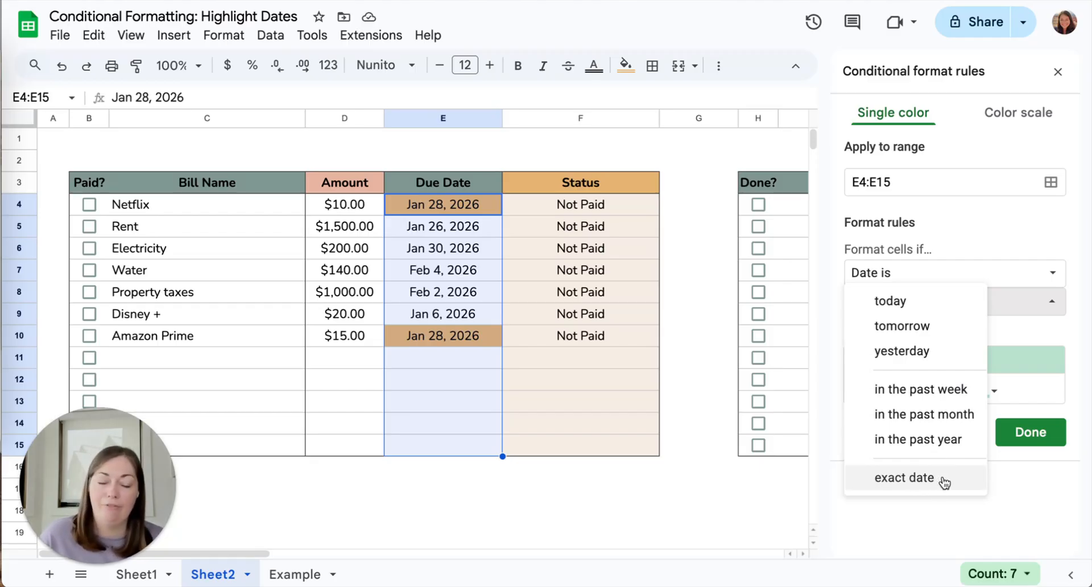
pyautogui.click(922, 275)
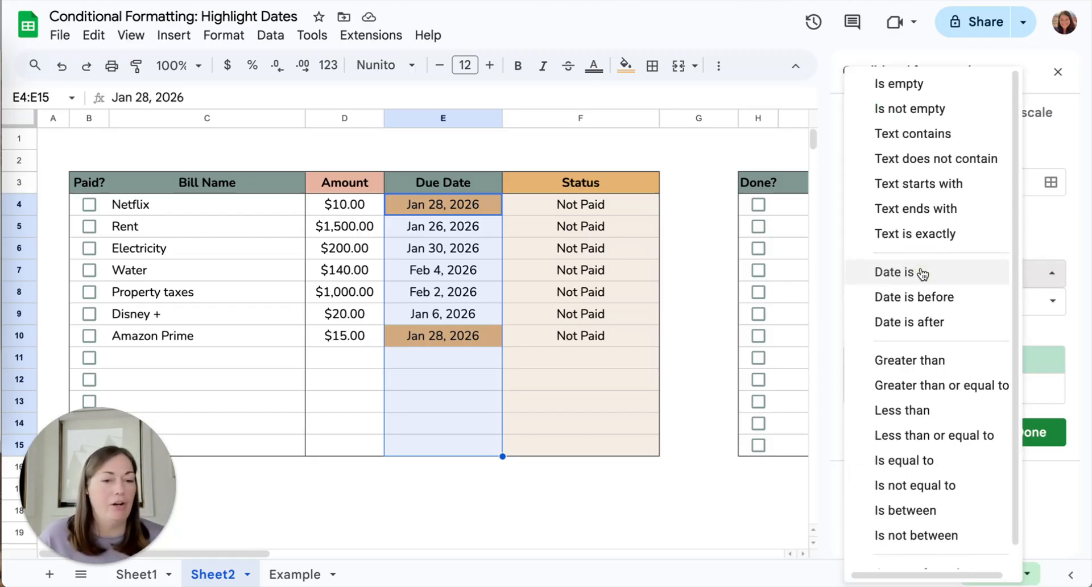
pyautogui.click(906, 307)
pyautogui.click(900, 309)
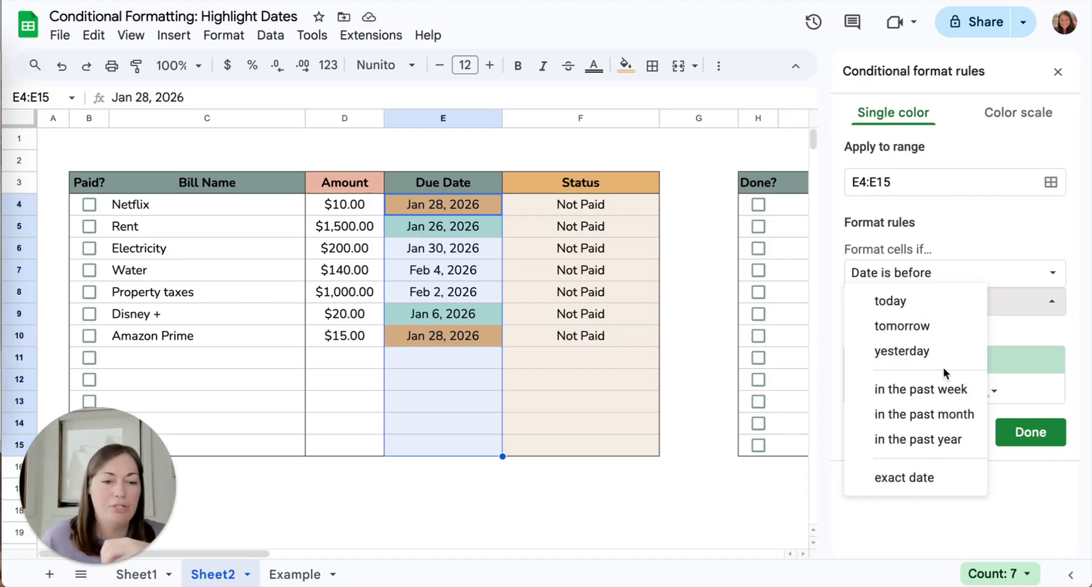
pyautogui.click(890, 302)
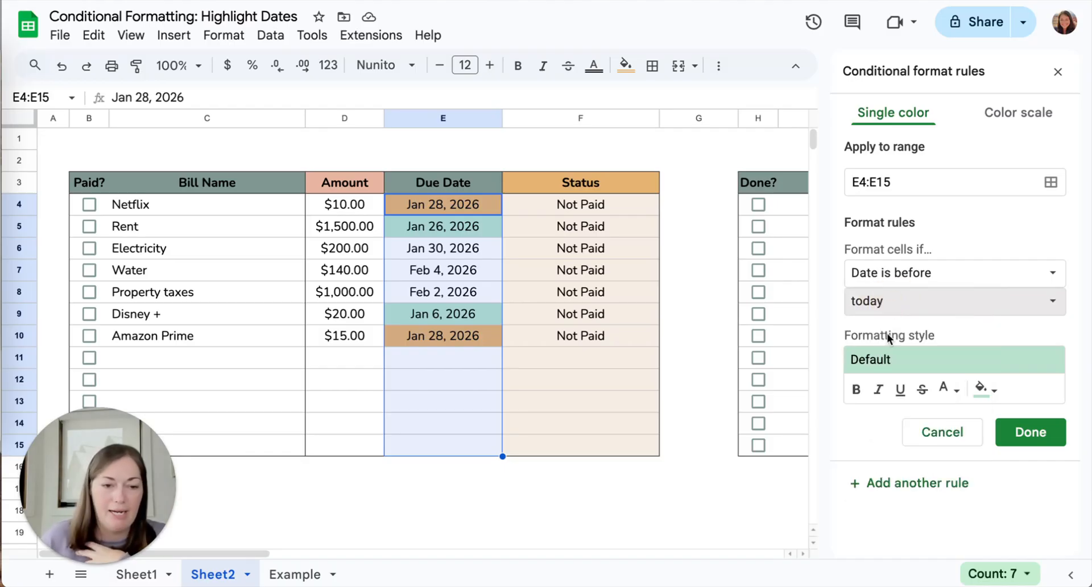
# Format the before-today rule with a light red fill and bold text, and save it.
pyautogui.click(979, 391)
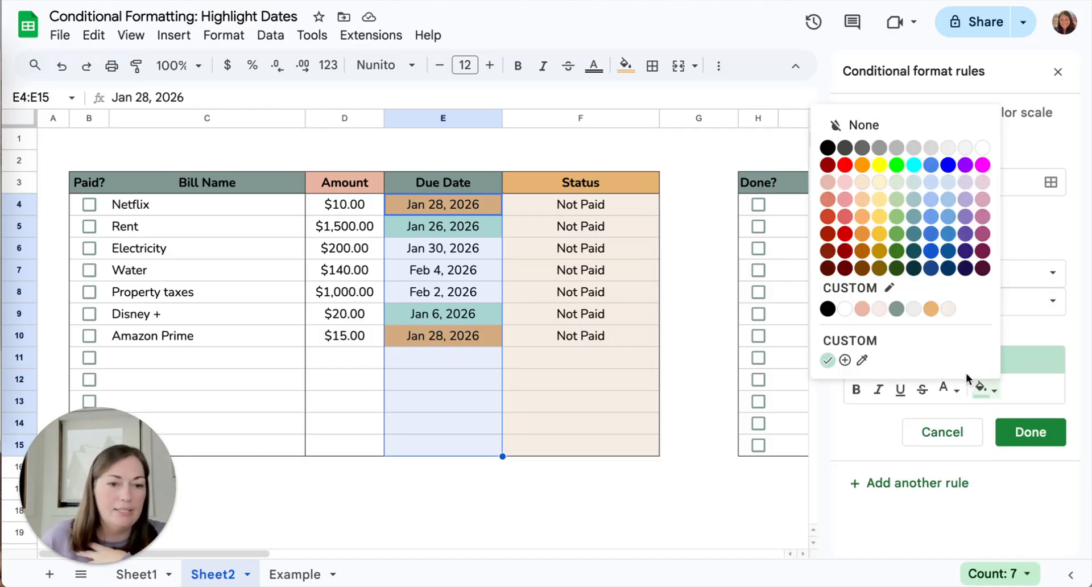
pyautogui.click(845, 217)
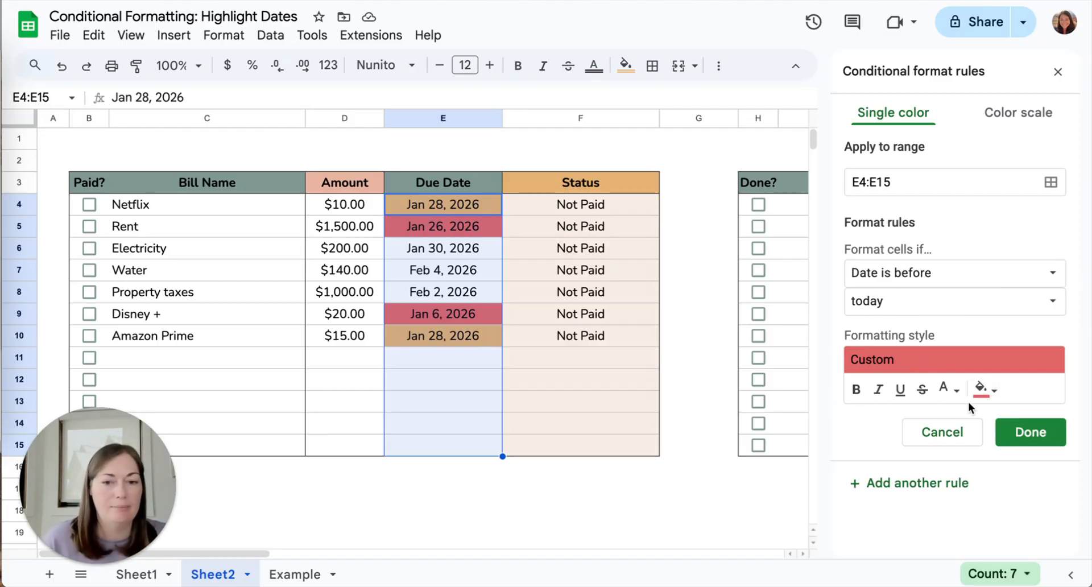
pyautogui.click(856, 389)
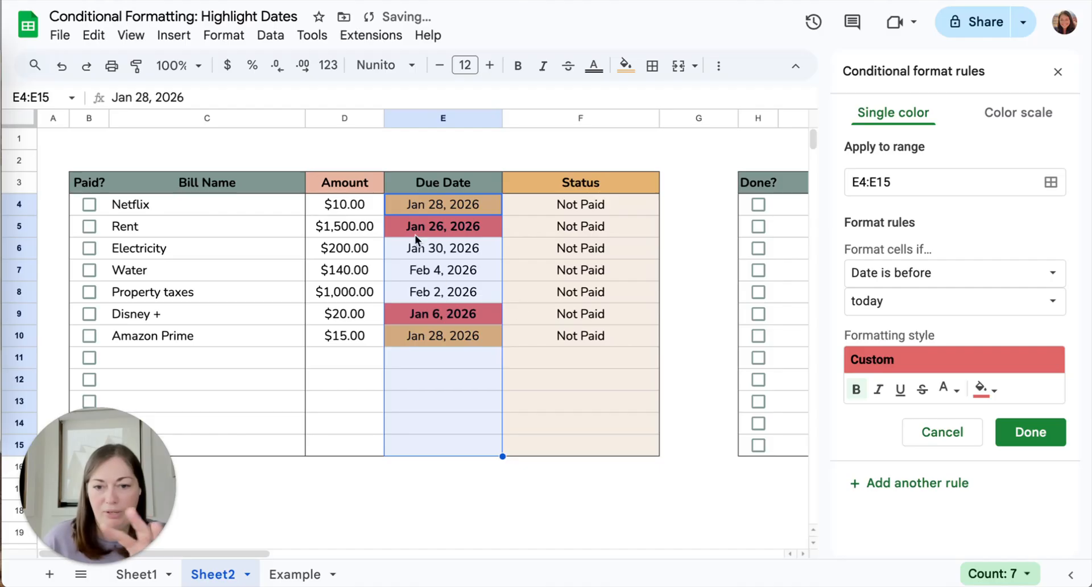
pyautogui.click(1021, 439)
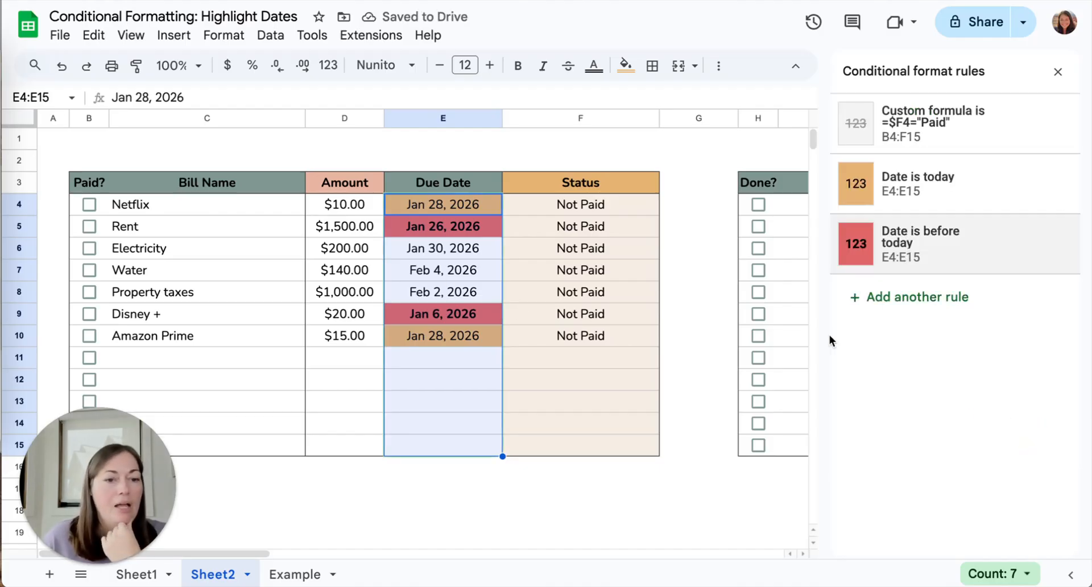
# Add a third date rule for E4:E15 with the condition Date is after today.
pyautogui.click(894, 296)
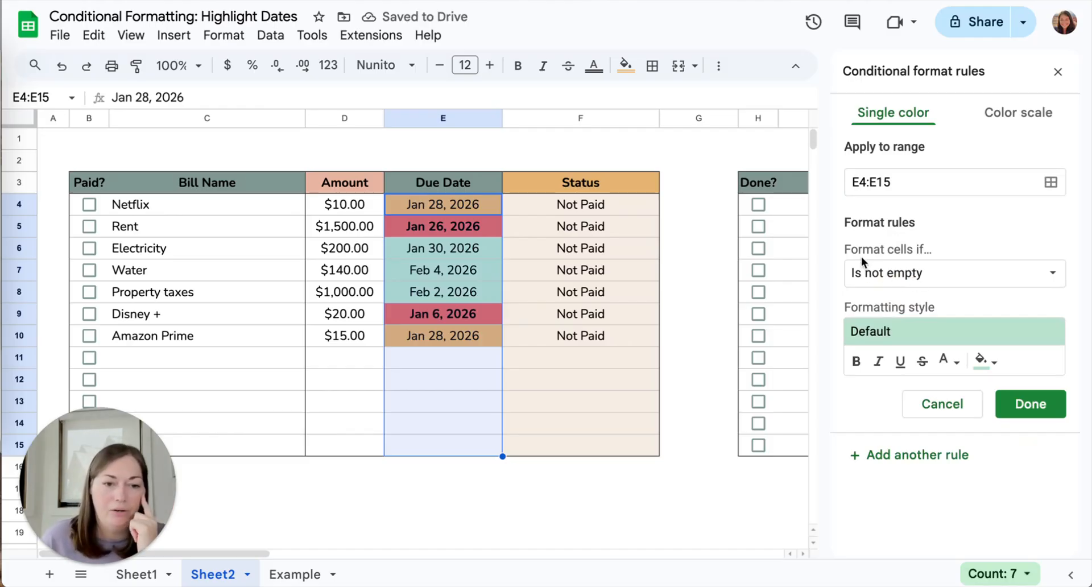
pyautogui.click(897, 285)
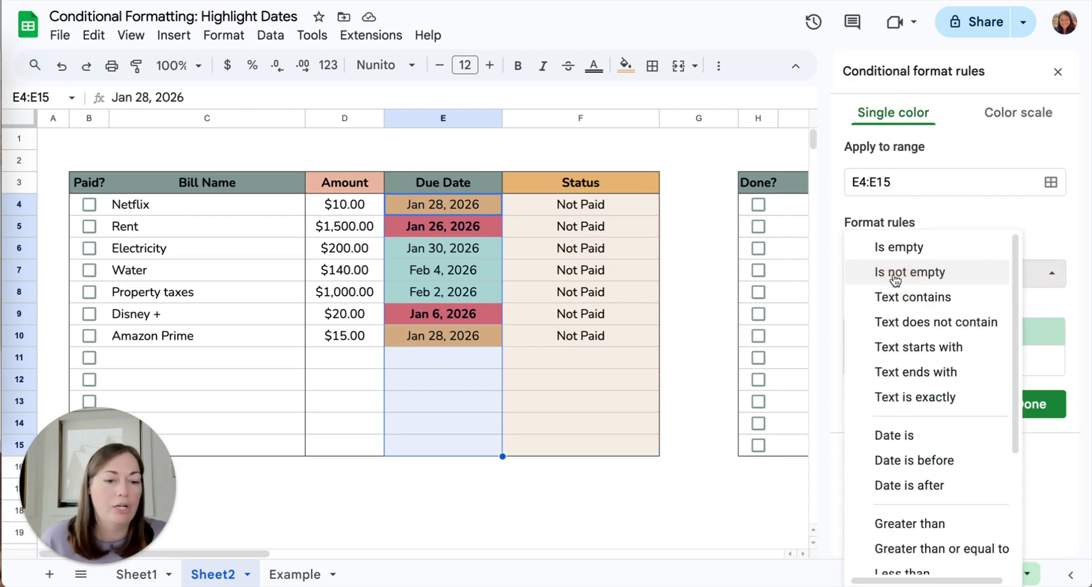
pyautogui.scroll(-2, 905, 437)
pyautogui.click(907, 435)
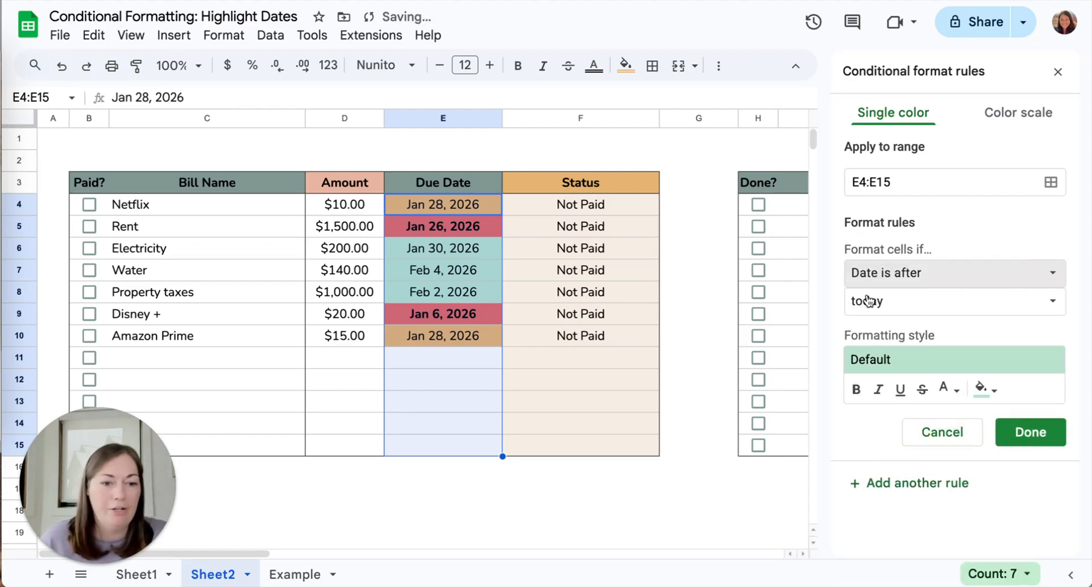
pyautogui.click(864, 298)
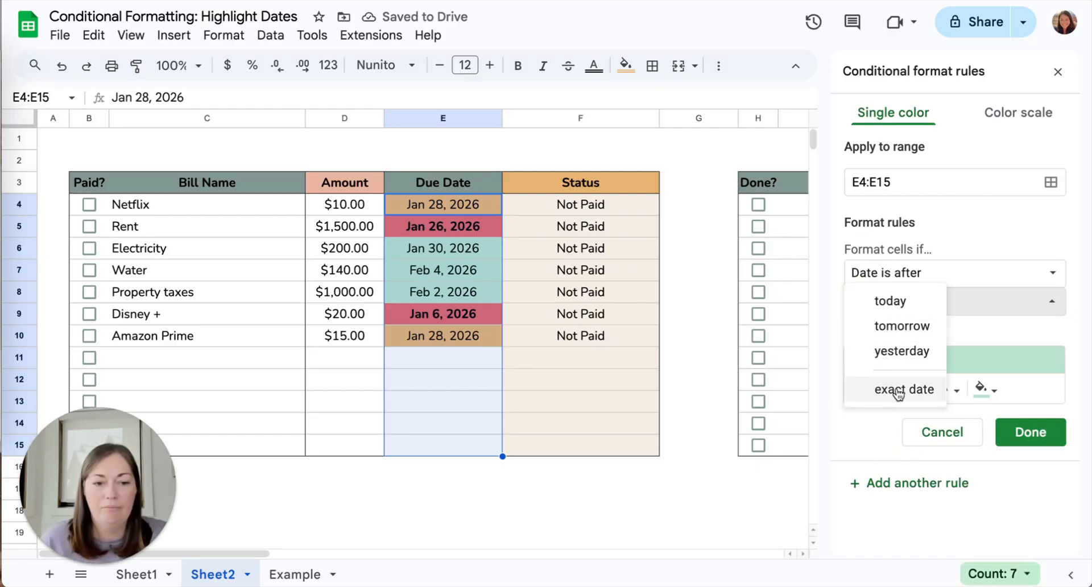
pyautogui.click(880, 302)
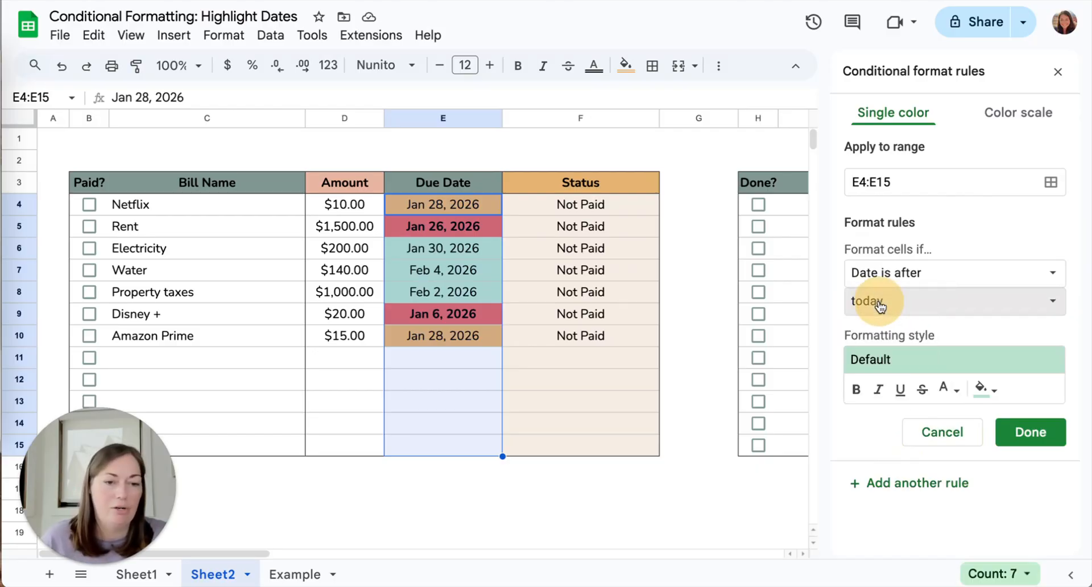
# Give the after-today rule a light green fill, save it and close the conditional formatting rules.
pyautogui.click(982, 388)
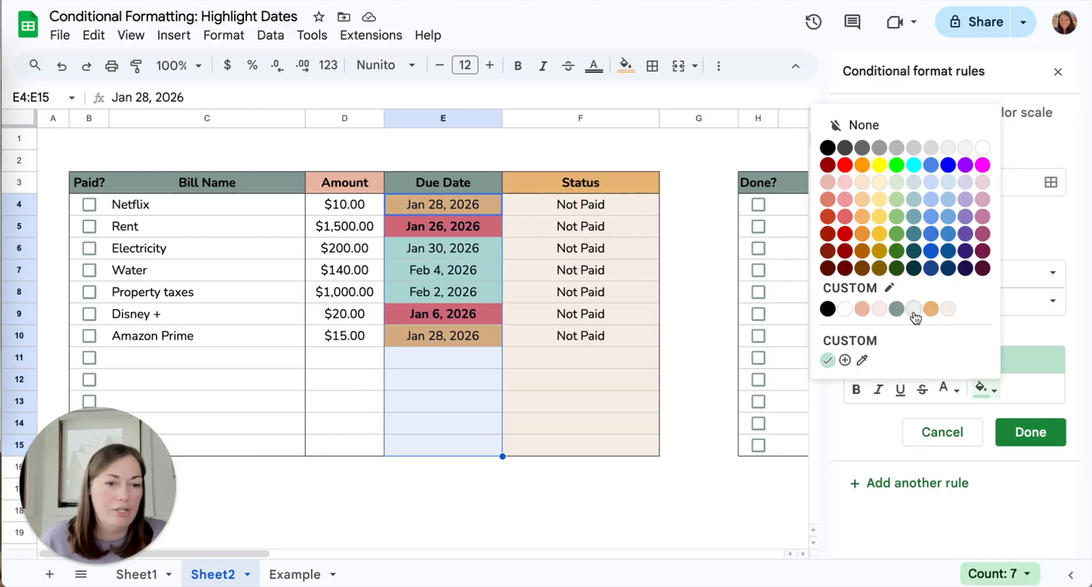
pyautogui.click(898, 199)
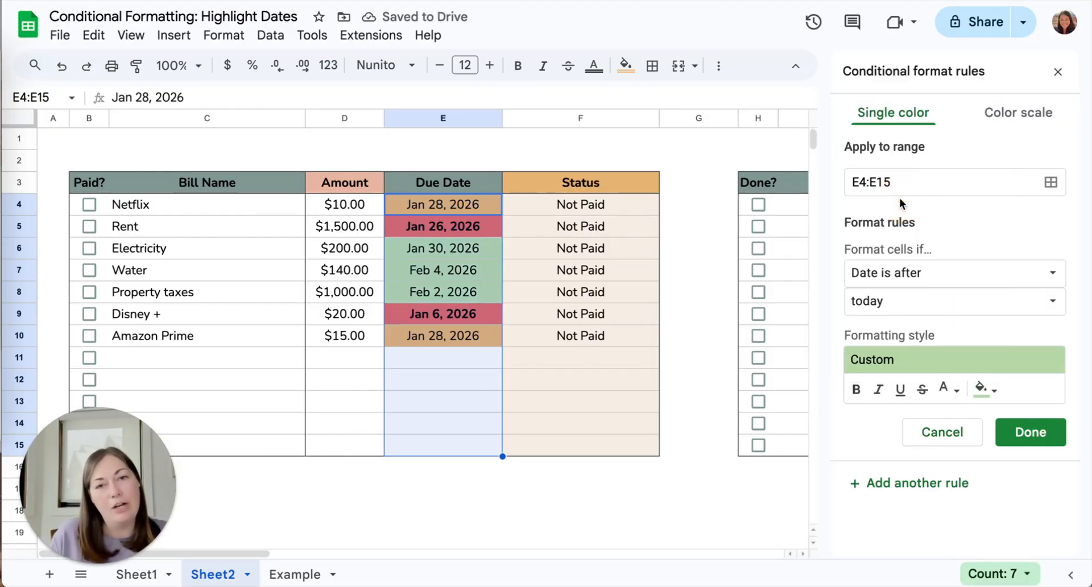
pyautogui.click(1035, 427)
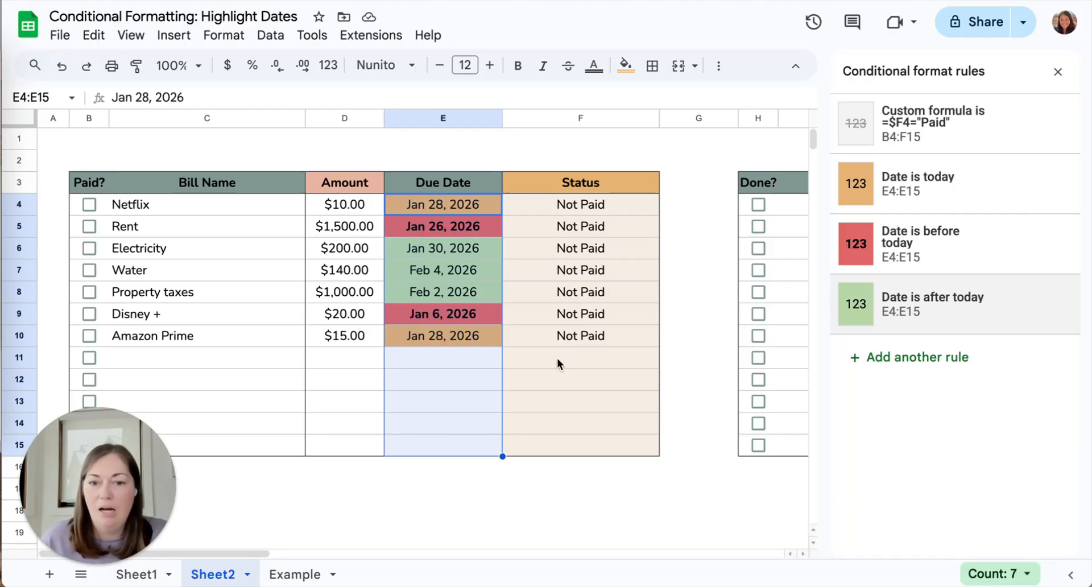
pyautogui.click(447, 143)
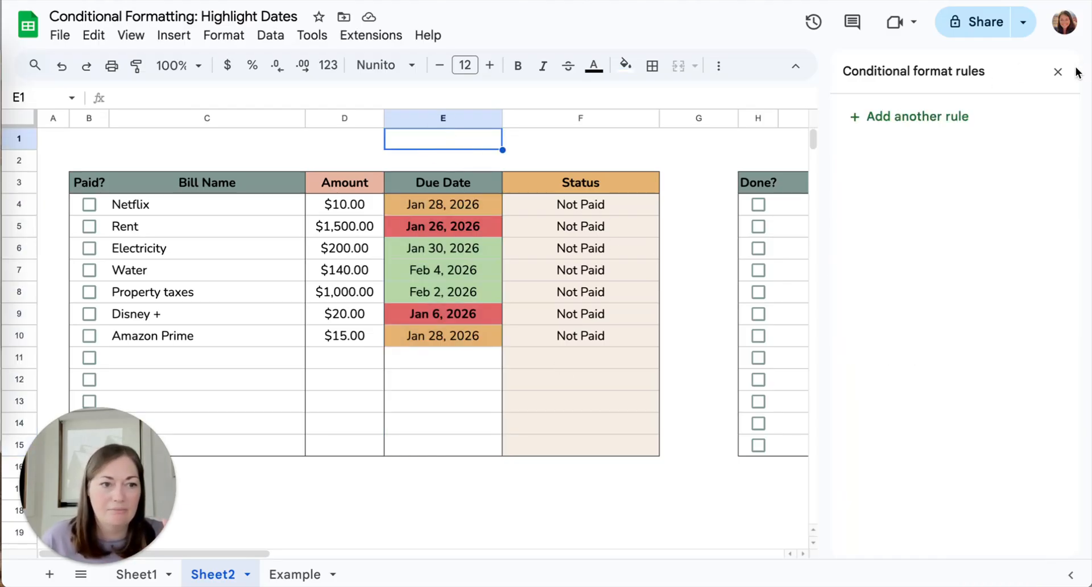
pyautogui.click(1058, 71)
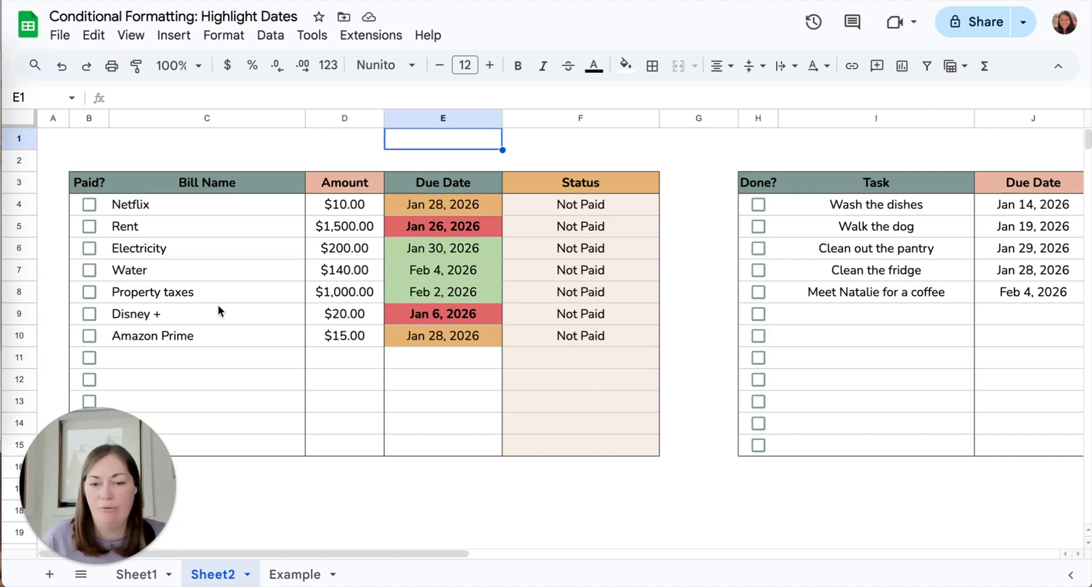
# Start a new conditional formatting rule for the task table's rows, range H4:K15.
pyautogui.hscroll(1, 219, 309)
pyautogui.hscroll(10, 219, 309)
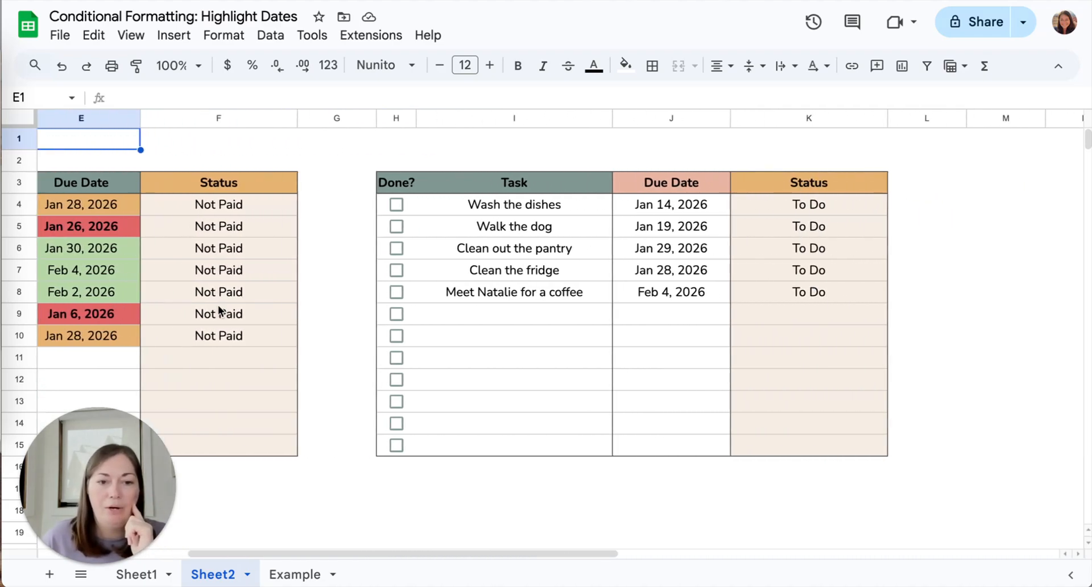
pyautogui.click(391, 207)
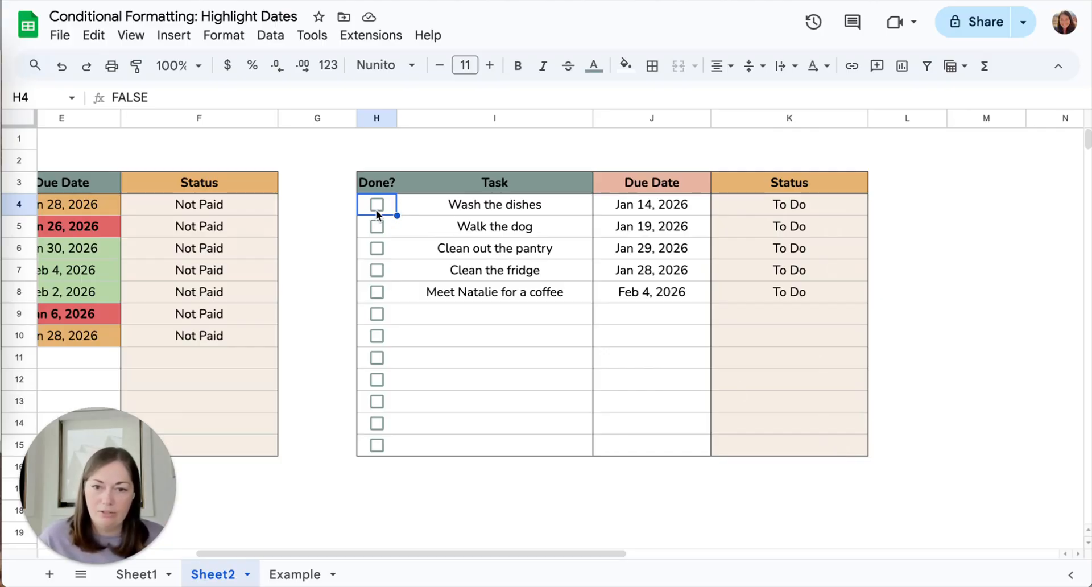
pyautogui.keyDown('shift'); pyautogui.click(820, 441); pyautogui.keyUp('shift')
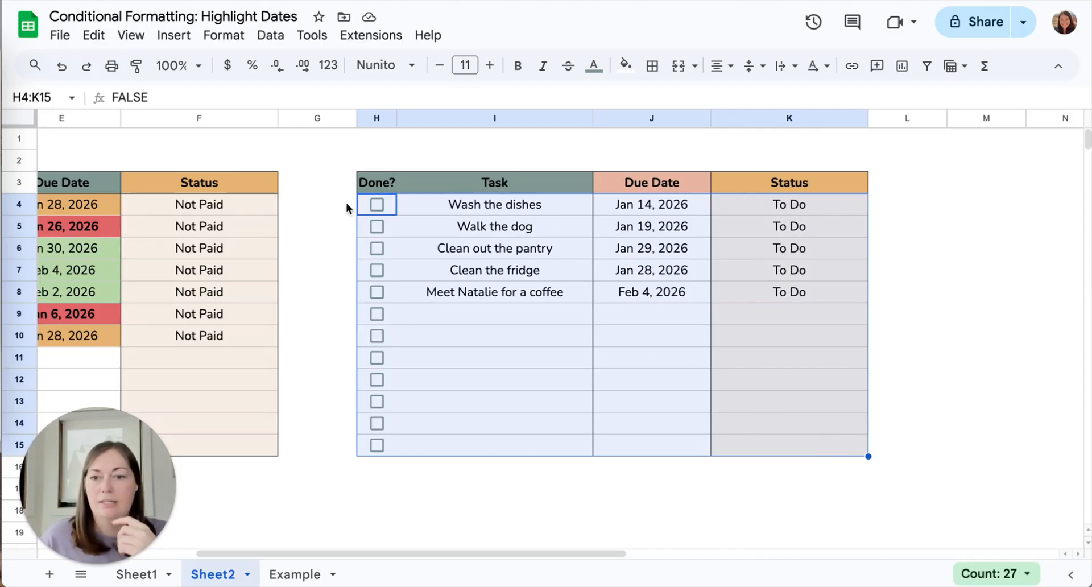
pyautogui.click(218, 37)
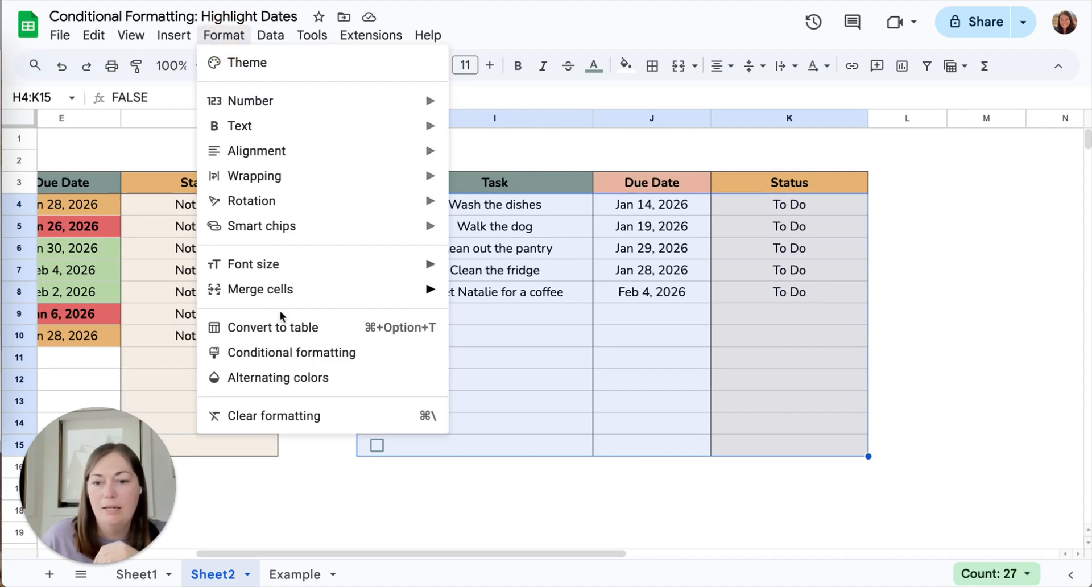
pyautogui.click(254, 353)
pyautogui.hscroll(3, 714, 316)
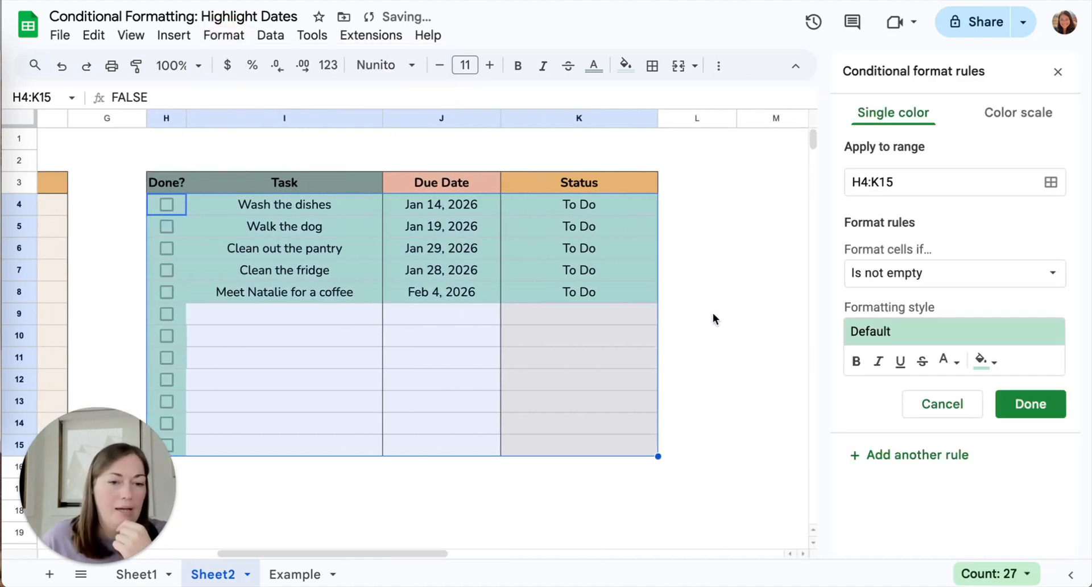
pyautogui.click(880, 280)
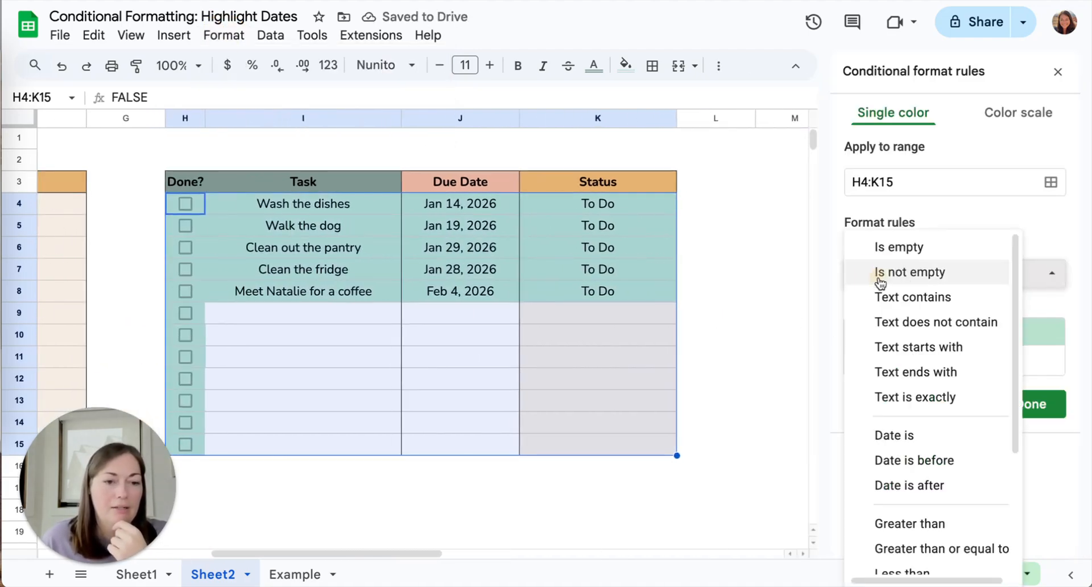
pyautogui.scroll(-3, 899, 483)
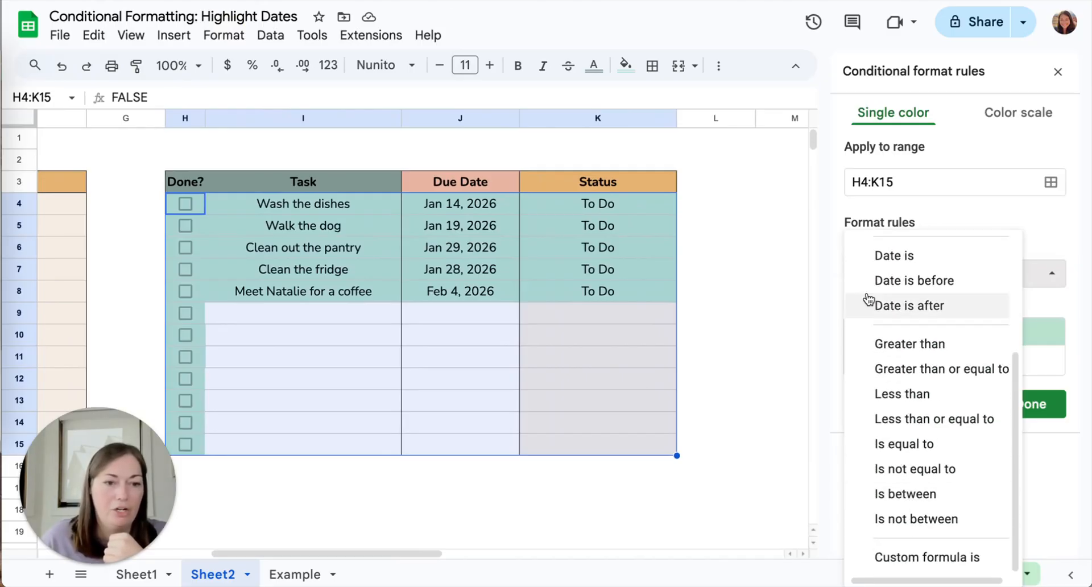
pyautogui.click(868, 213)
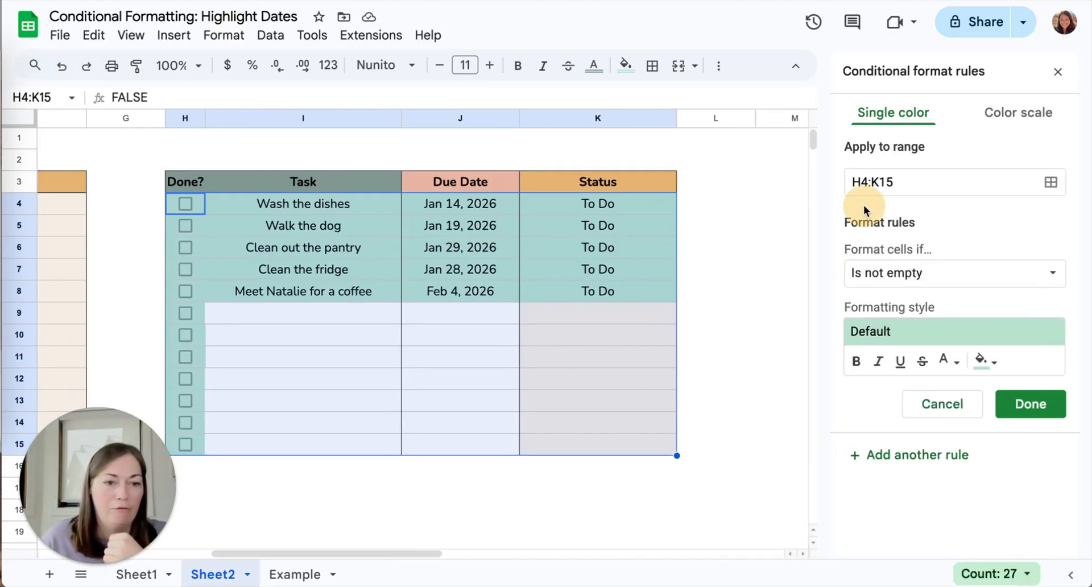
# Set the task table rule's condition to the custom formula =$J4=today().
pyautogui.click(887, 284)
pyautogui.scroll(-3, 920, 478)
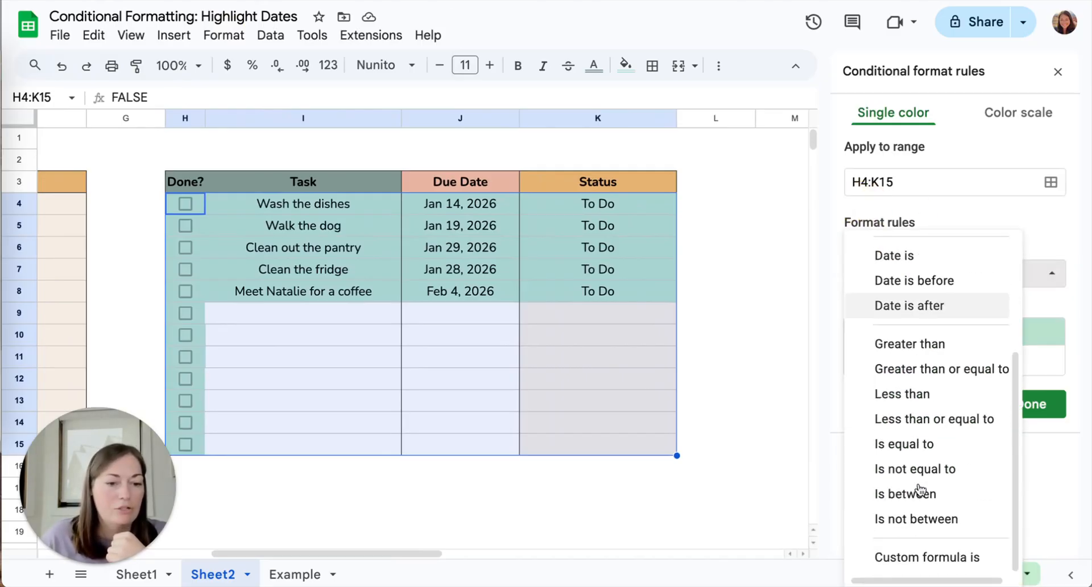
pyautogui.click(907, 558)
pyautogui.click(878, 307)
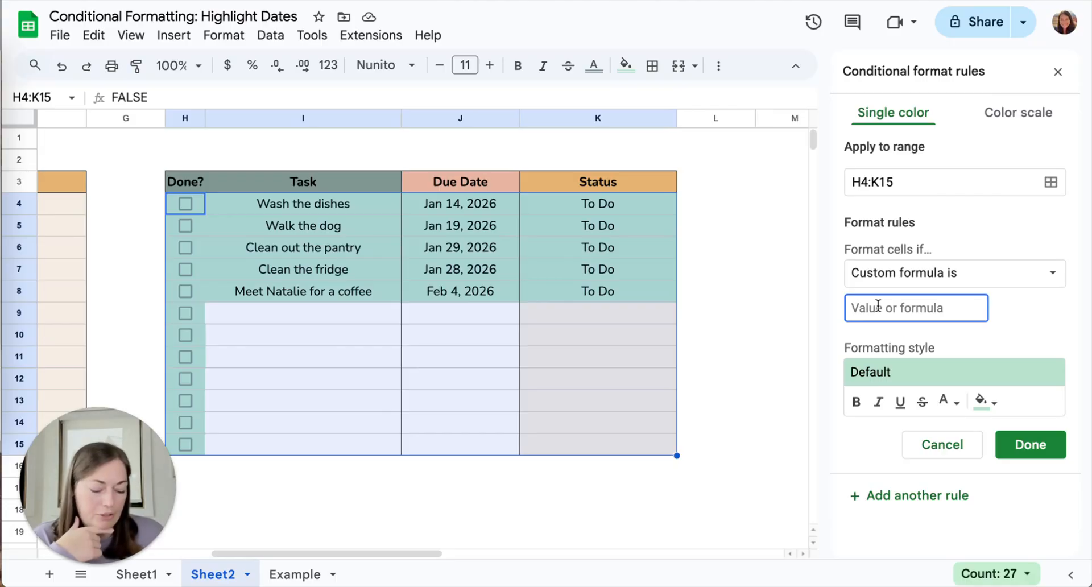
pyautogui.write('=')
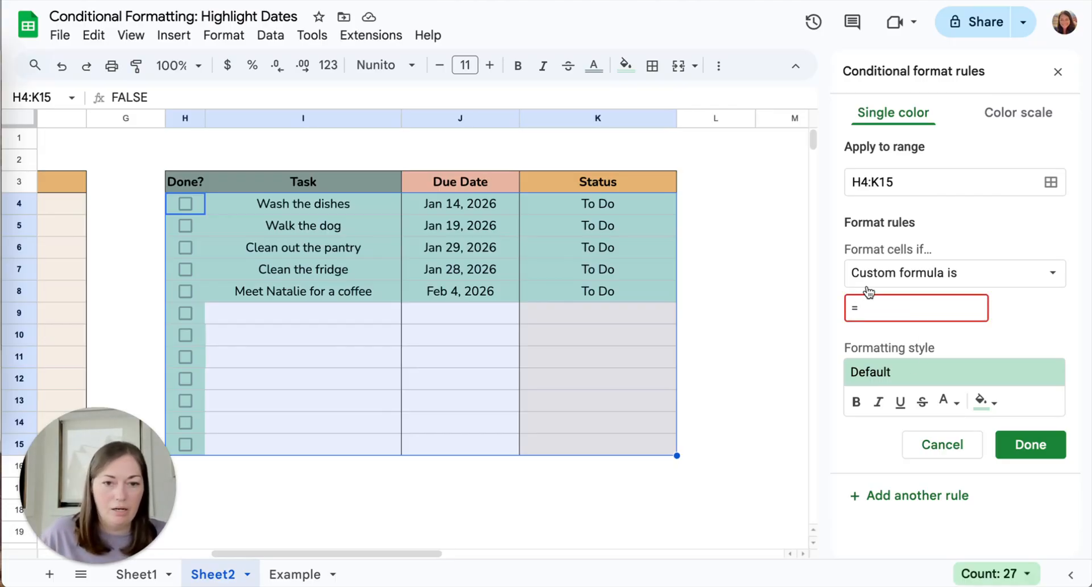
pyautogui.write('$')
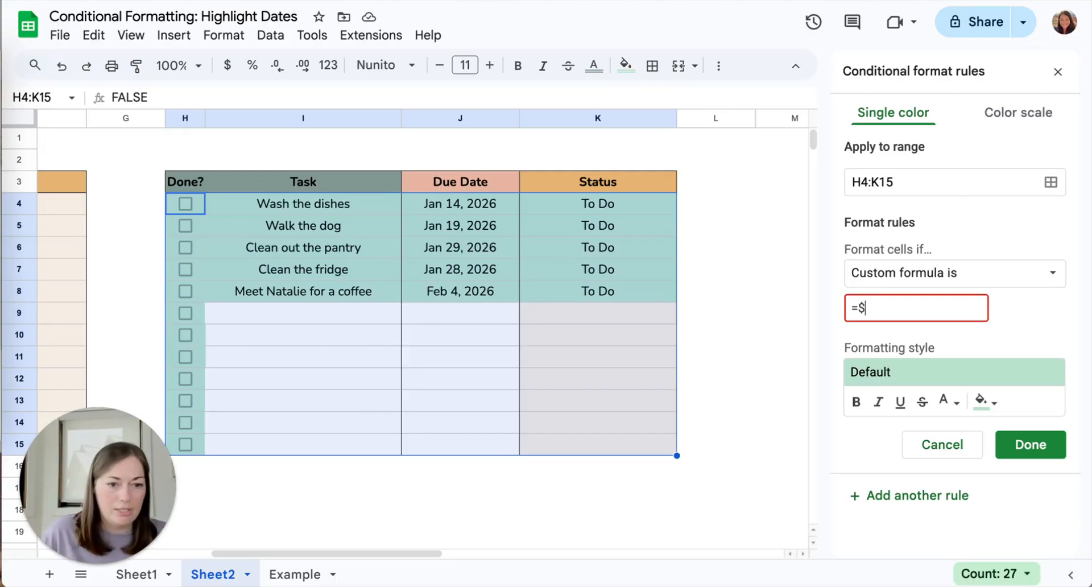
pyautogui.hscroll(-2, 463, 213)
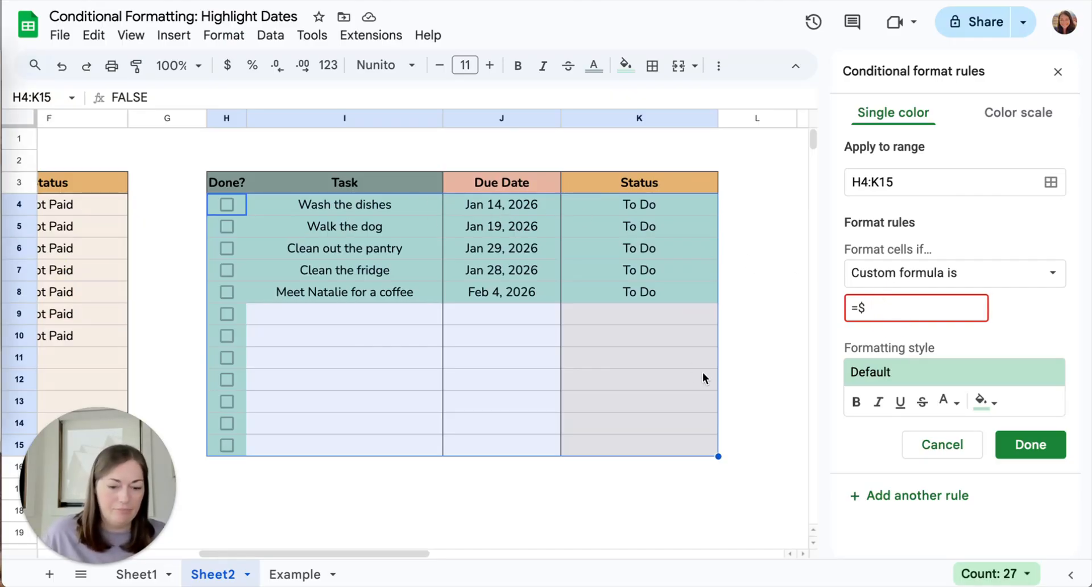
pyautogui.write('J4')
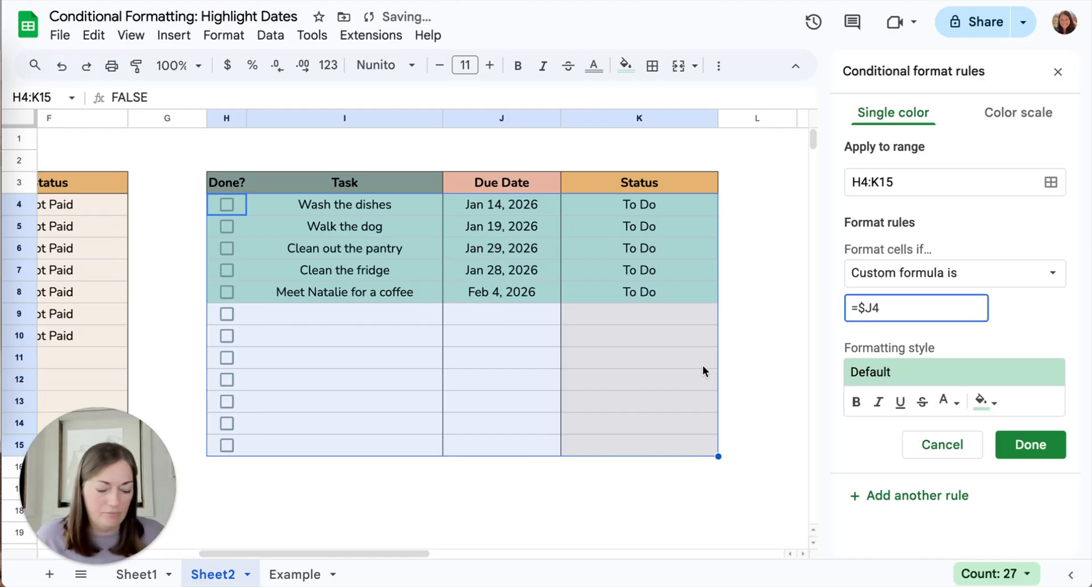
pyautogui.write('=today')
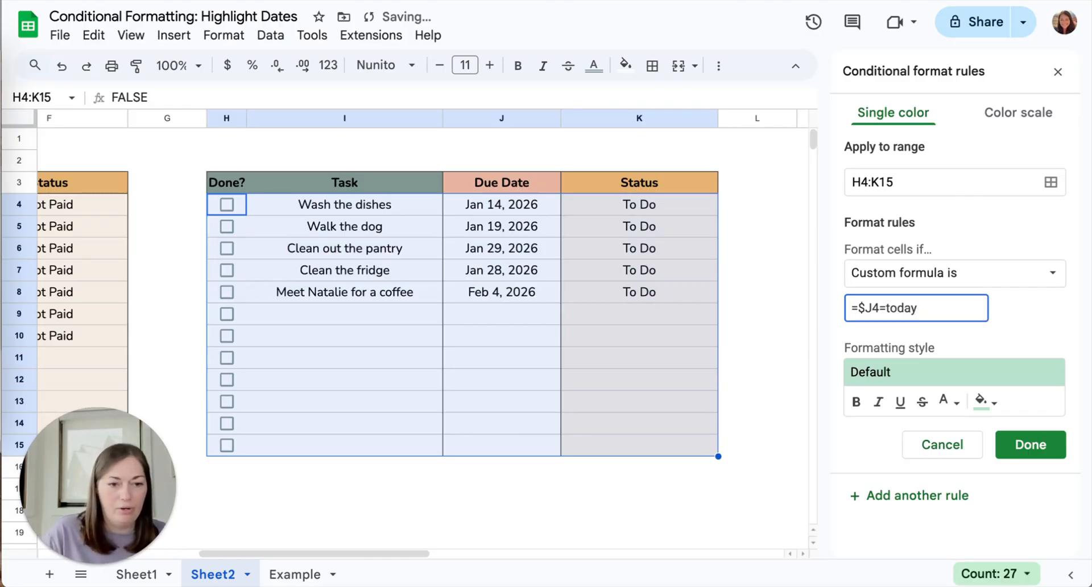
pyautogui.write('()')
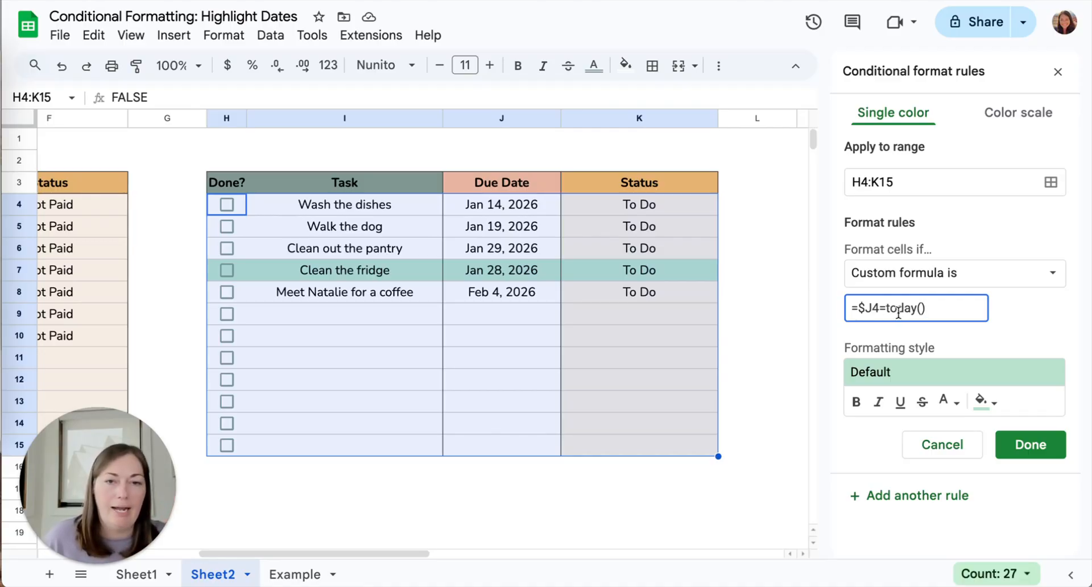
# Give the due-today row rule the custom orange fill and save it.
pyautogui.click(983, 402)
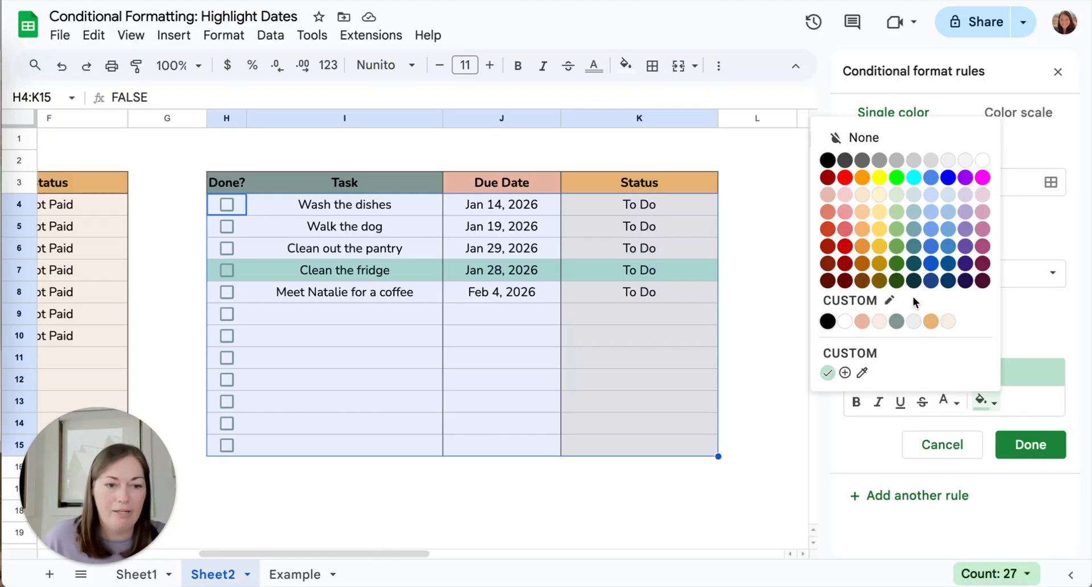
pyautogui.click(931, 321)
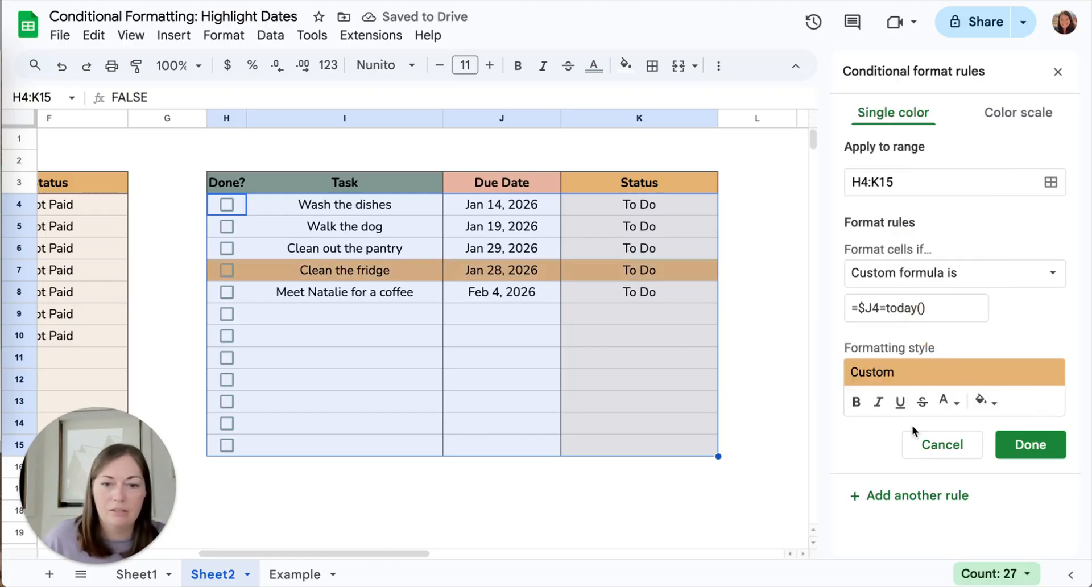
pyautogui.click(1020, 444)
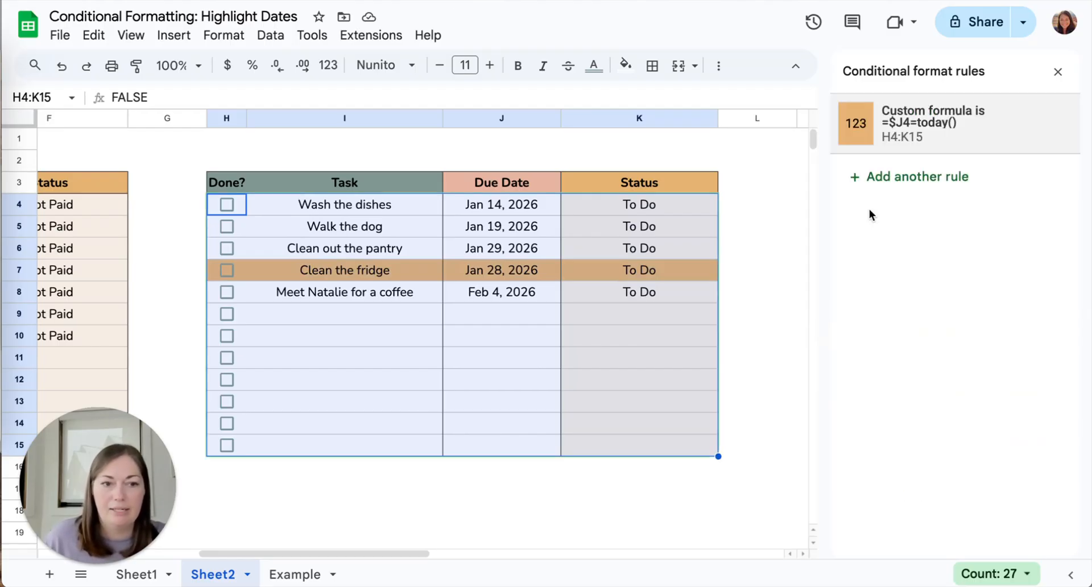
# Add a second rule for H4:K15 with the custom formula =$J4>today().
pyautogui.click(885, 175)
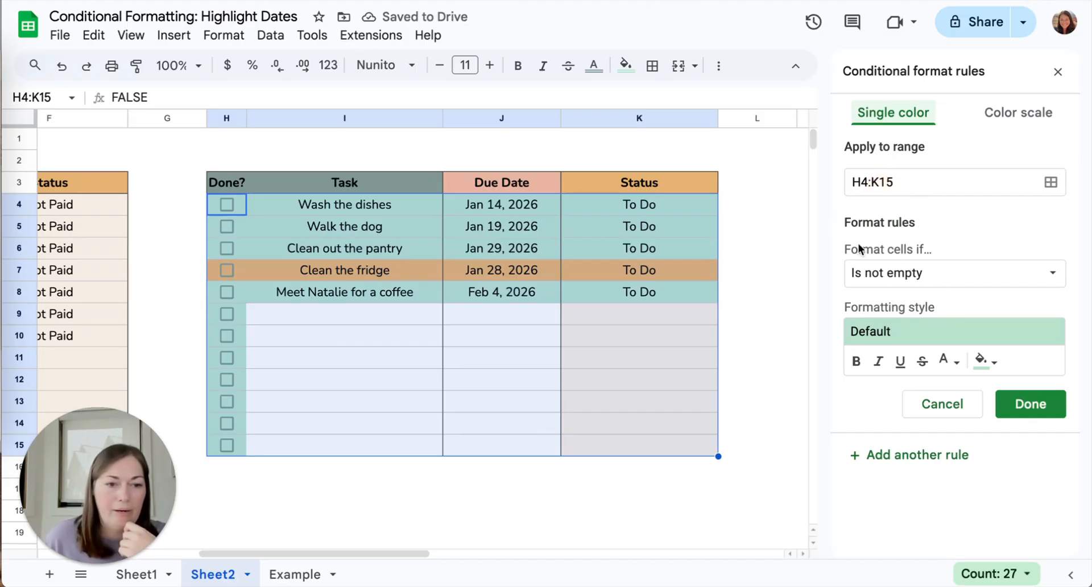
pyautogui.click(920, 283)
pyautogui.scroll(-3, 867, 472)
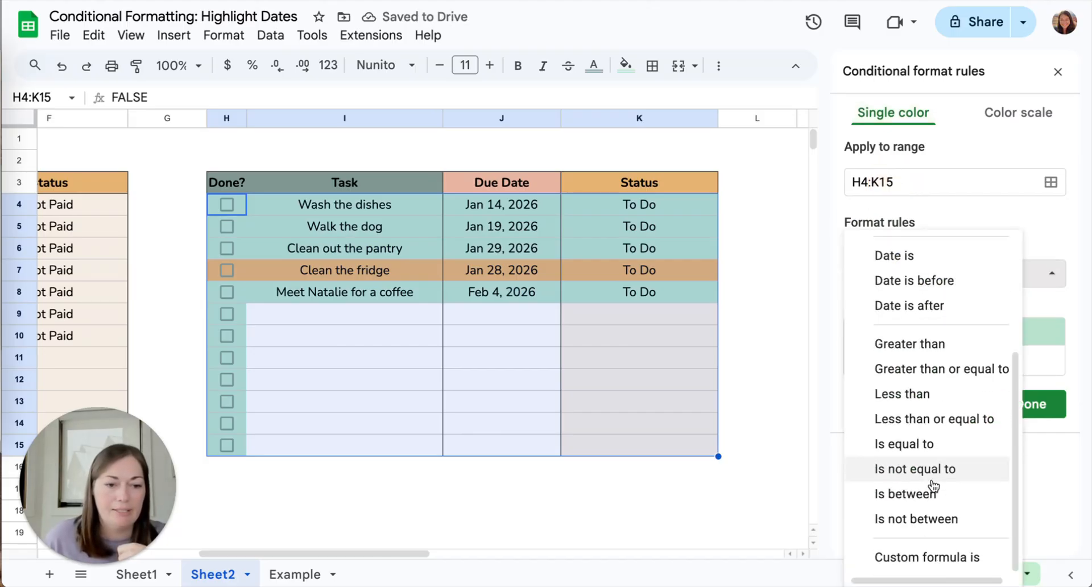
pyautogui.click(914, 561)
pyautogui.click(887, 307)
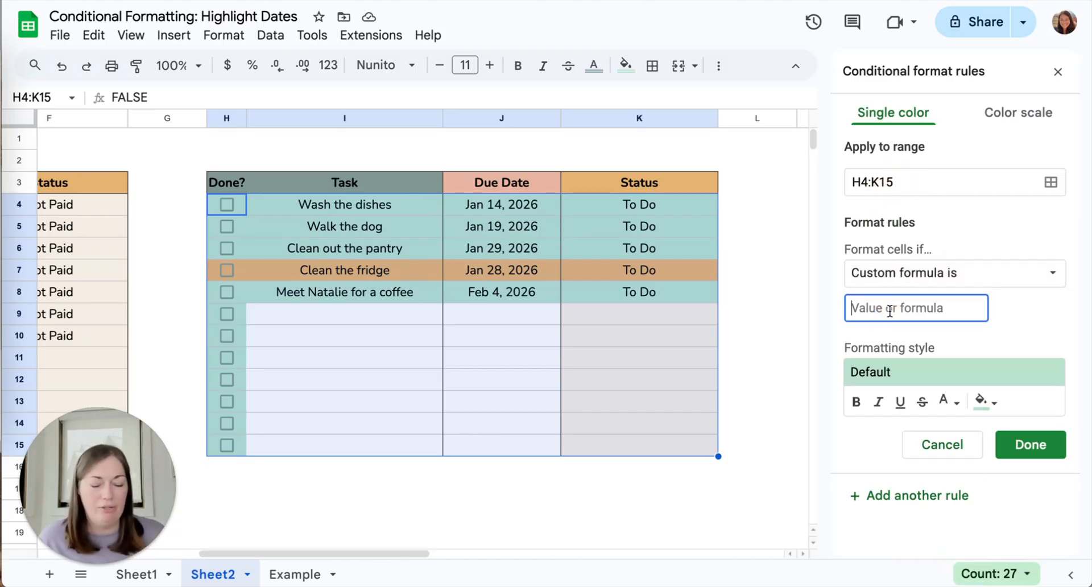
pyautogui.write('=$')
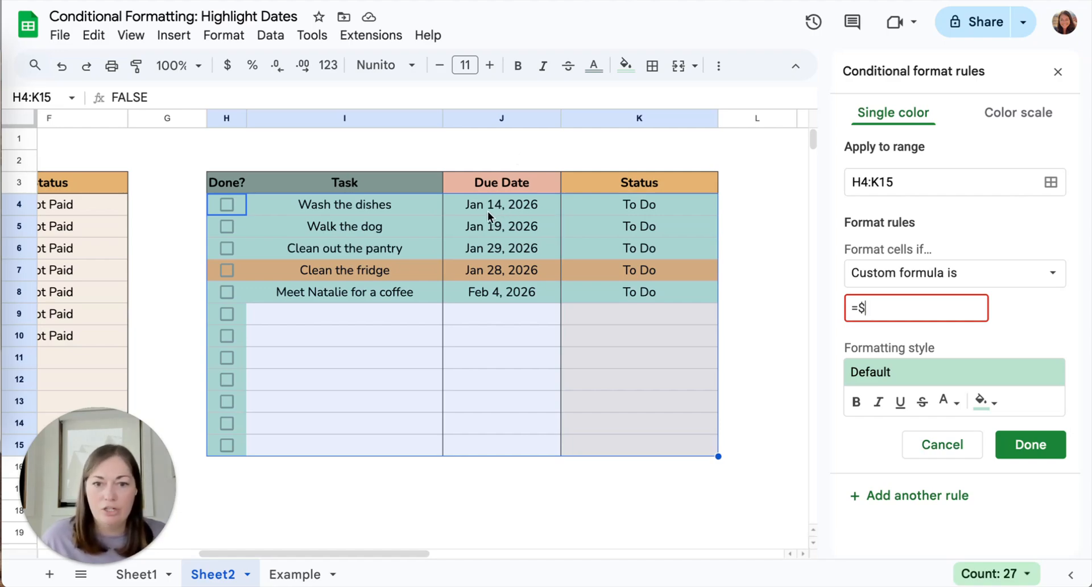
pyautogui.write('J4')
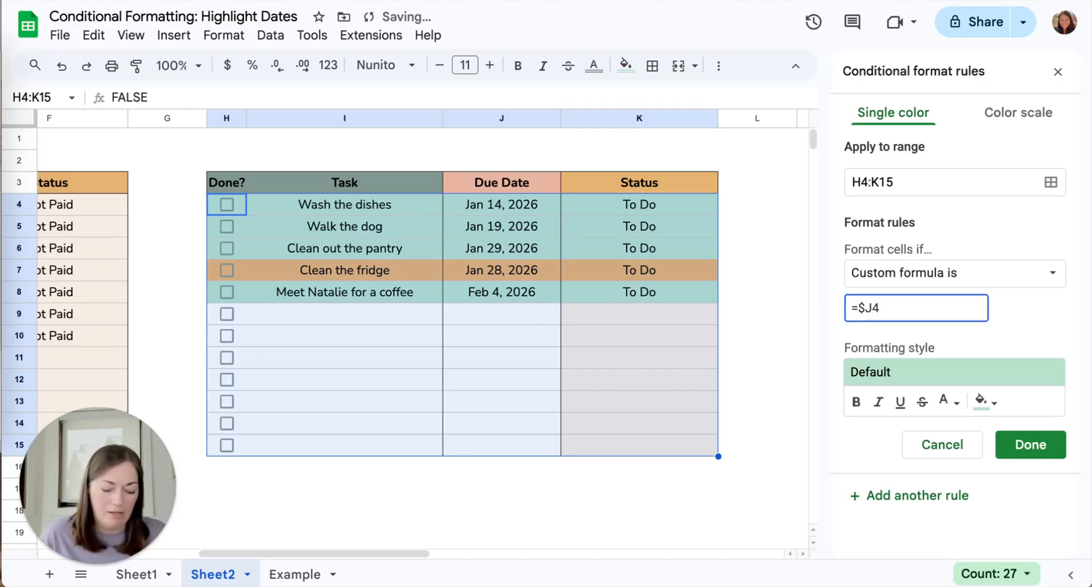
pyautogui.write('>')
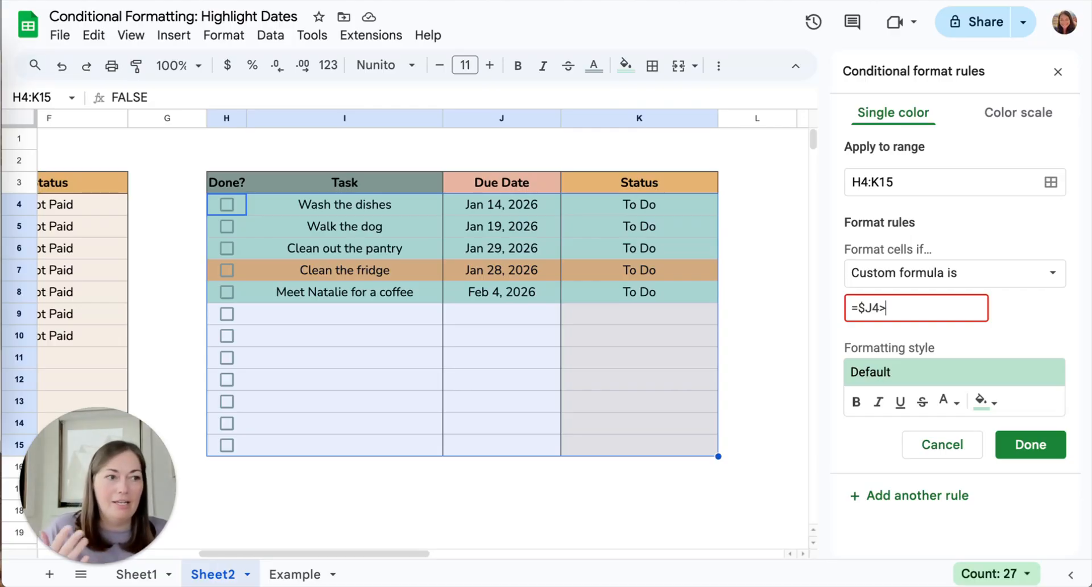
pyautogui.write('today')
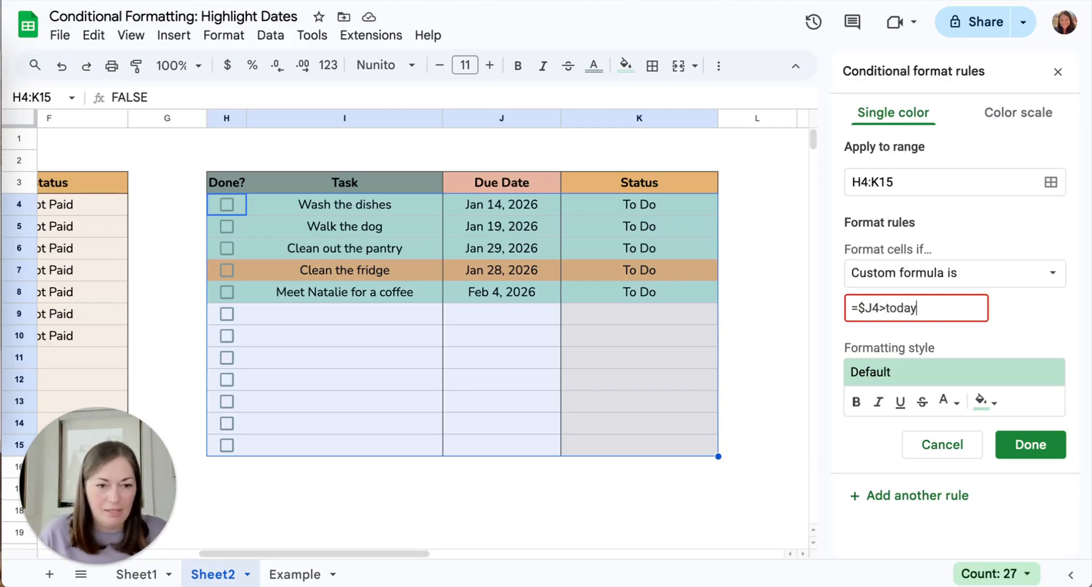
pyautogui.write('()')
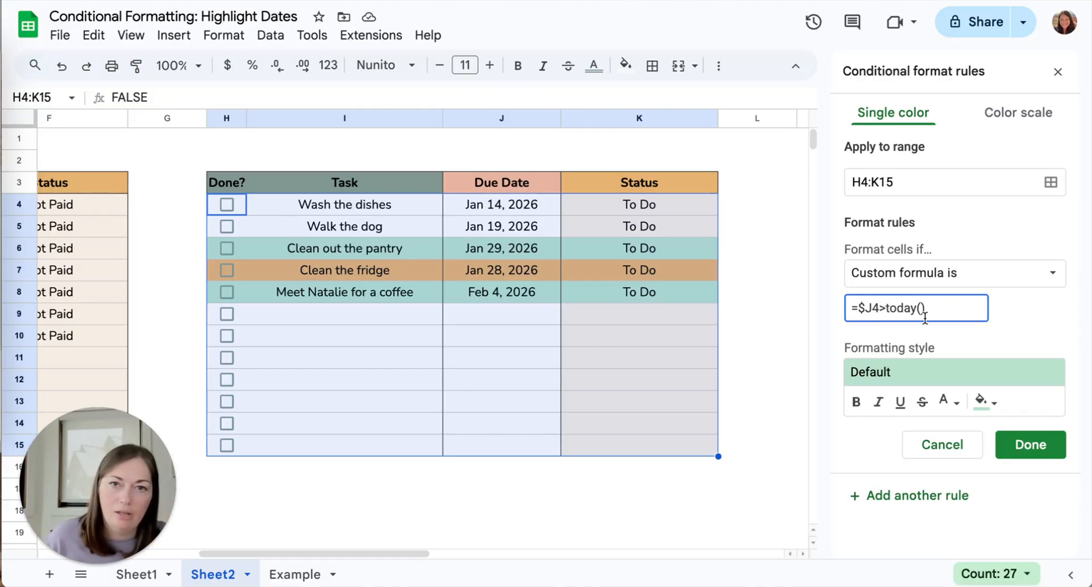
# Try the custom grey-green fill on the after-today row rule and compare it with the other table.
pyautogui.click(986, 401)
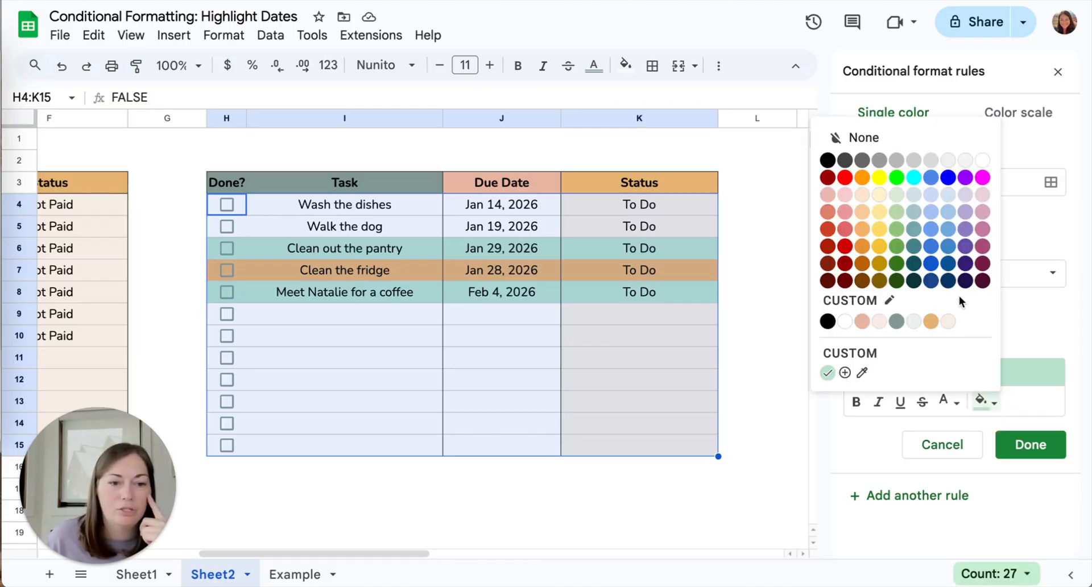
pyautogui.click(897, 322)
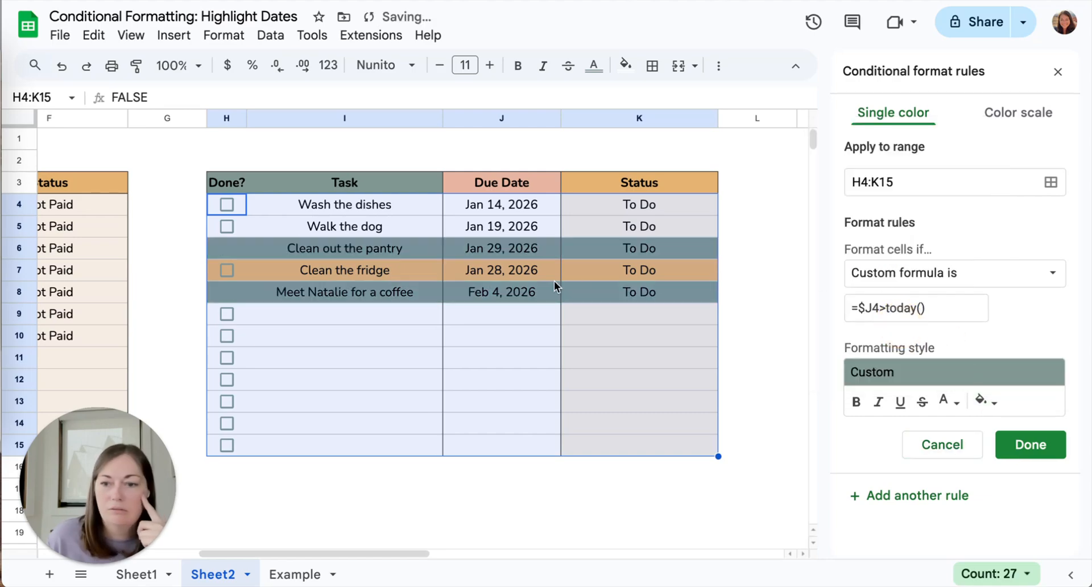
pyautogui.hscroll(-5, 554, 281)
pyautogui.hscroll(7, 554, 281)
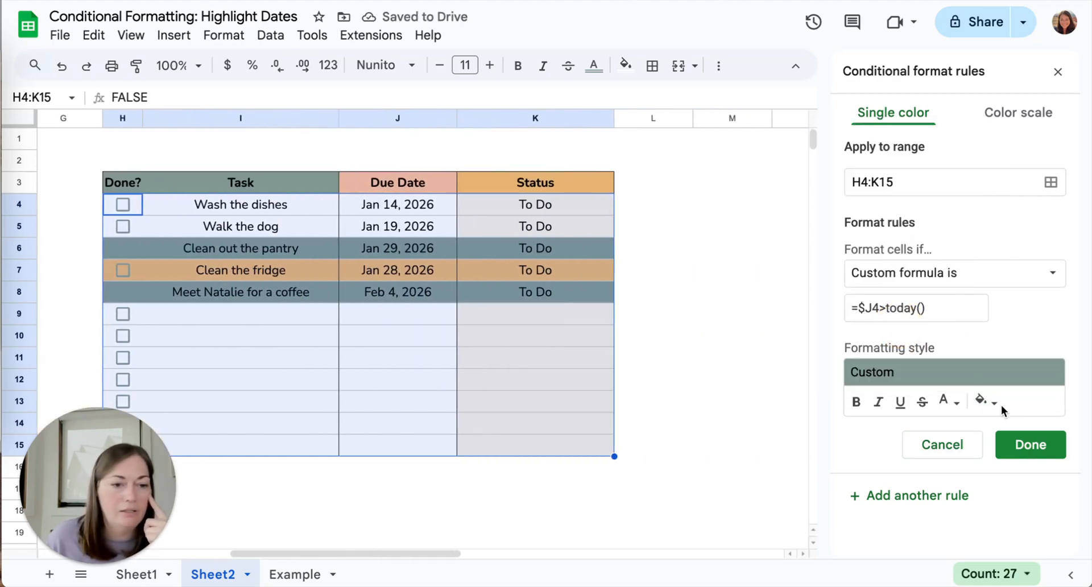
# Give the after-today row rule a light green fill and save it.
pyautogui.click(994, 402)
pyautogui.click(897, 208)
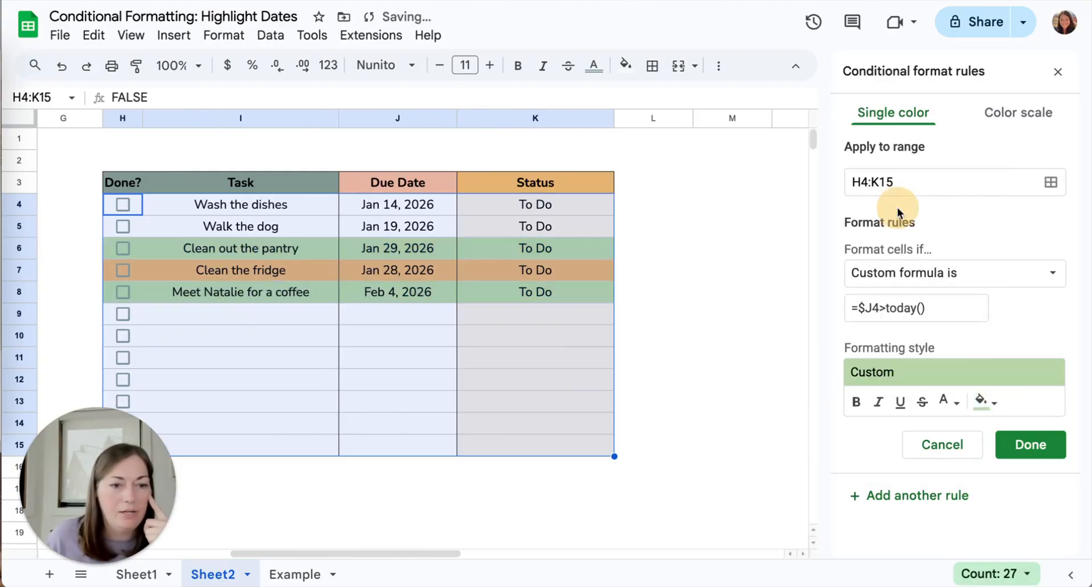
pyautogui.click(1015, 446)
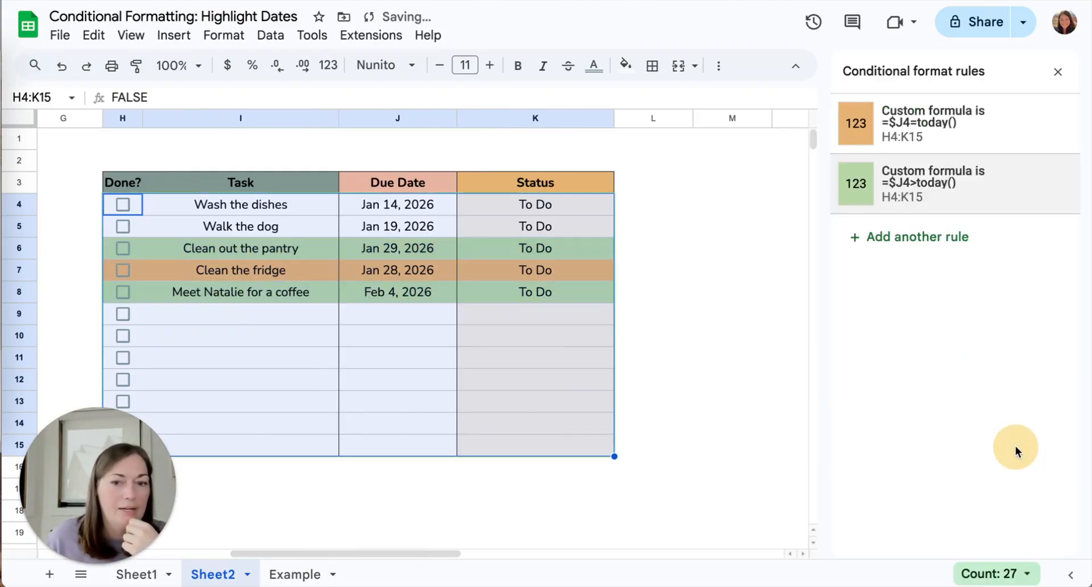
# Add a third rule for H4:K15 with the custom formula =$J4<today().
pyautogui.hscroll(-3, 442, 265)
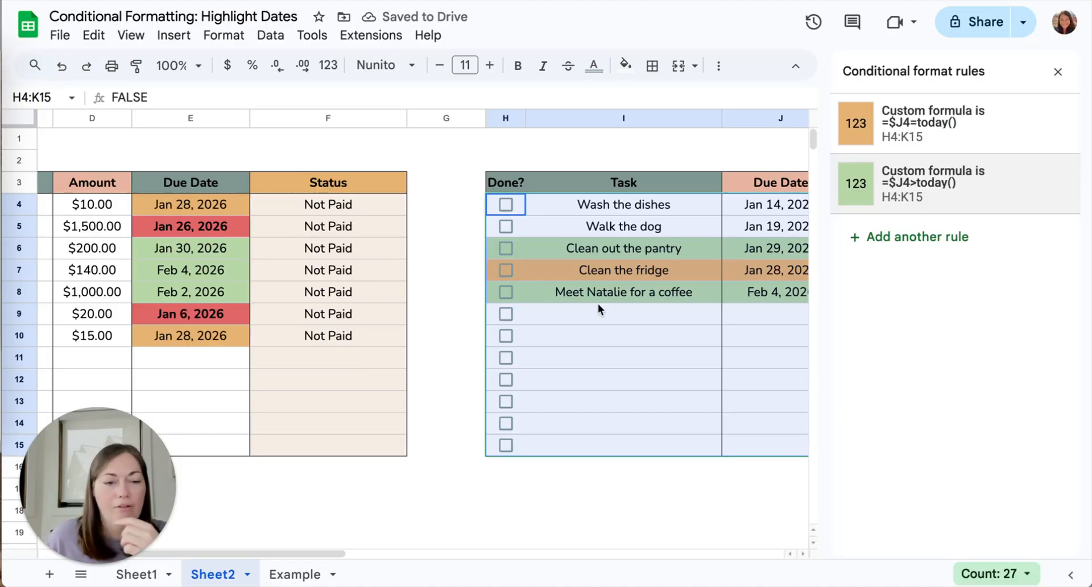
pyautogui.hscroll(3, 598, 307)
pyautogui.hscroll(1, 598, 307)
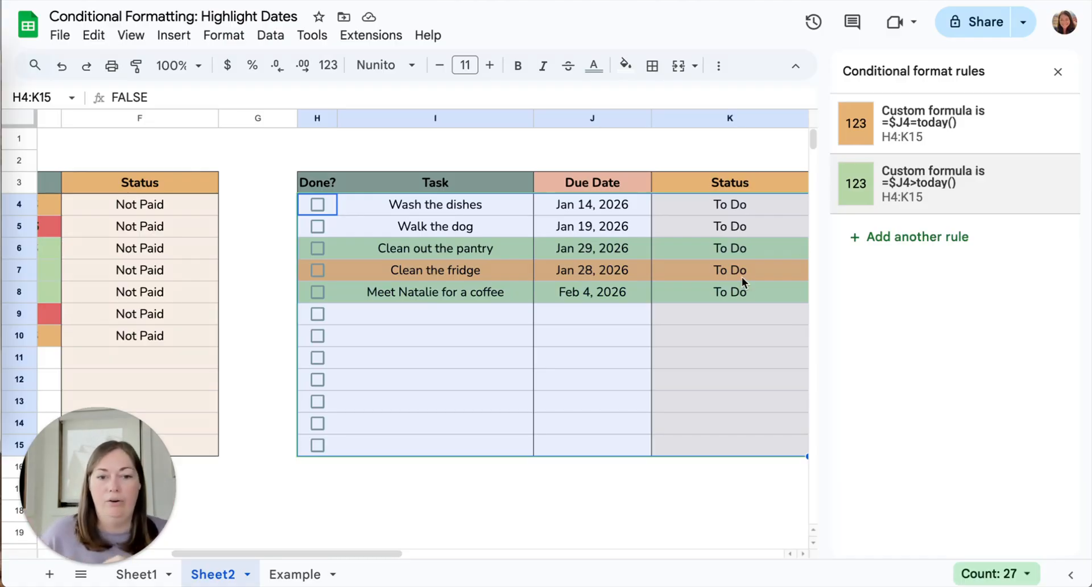
pyautogui.click(880, 236)
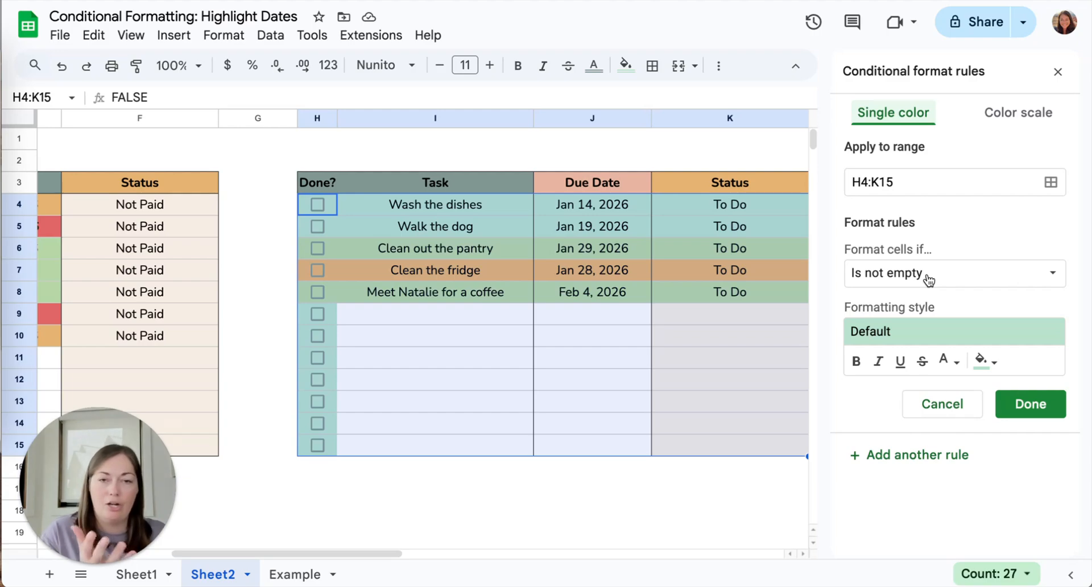
pyautogui.click(890, 266)
pyautogui.scroll(-3, 935, 433)
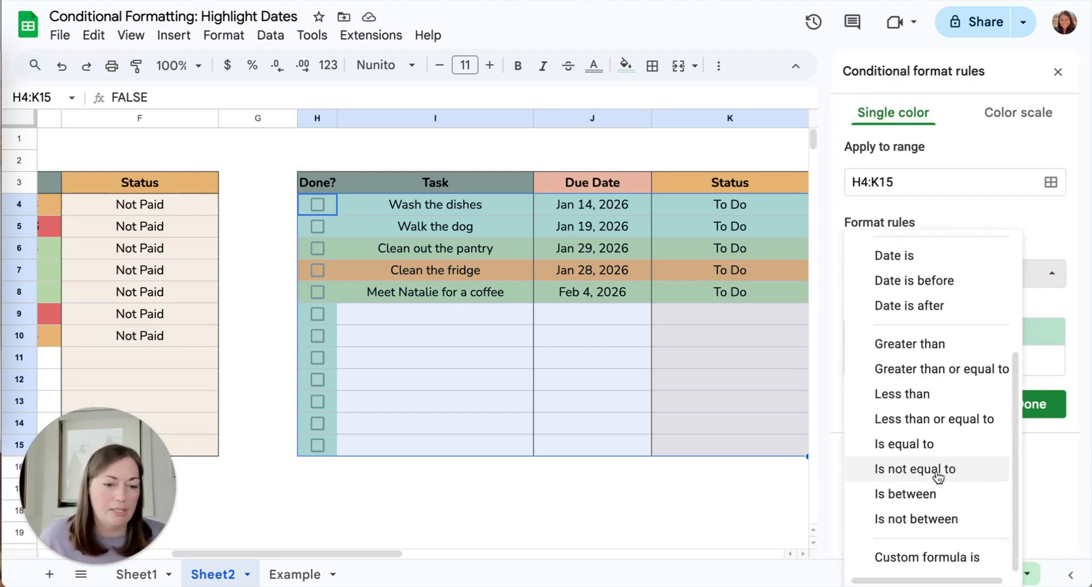
pyautogui.click(908, 555)
pyautogui.click(873, 305)
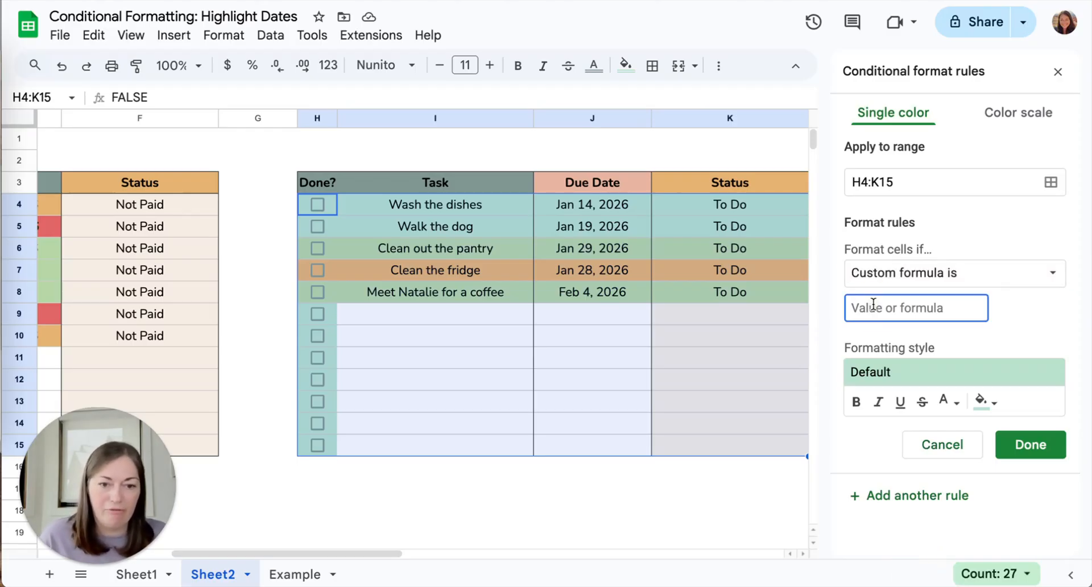
pyautogui.write('$J4')
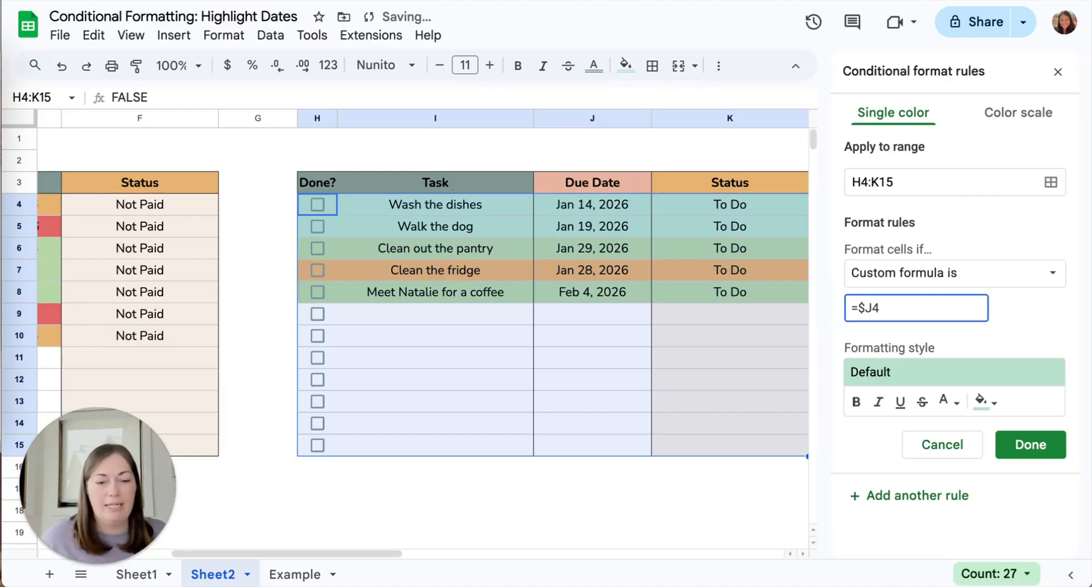
pyautogui.write('<t')
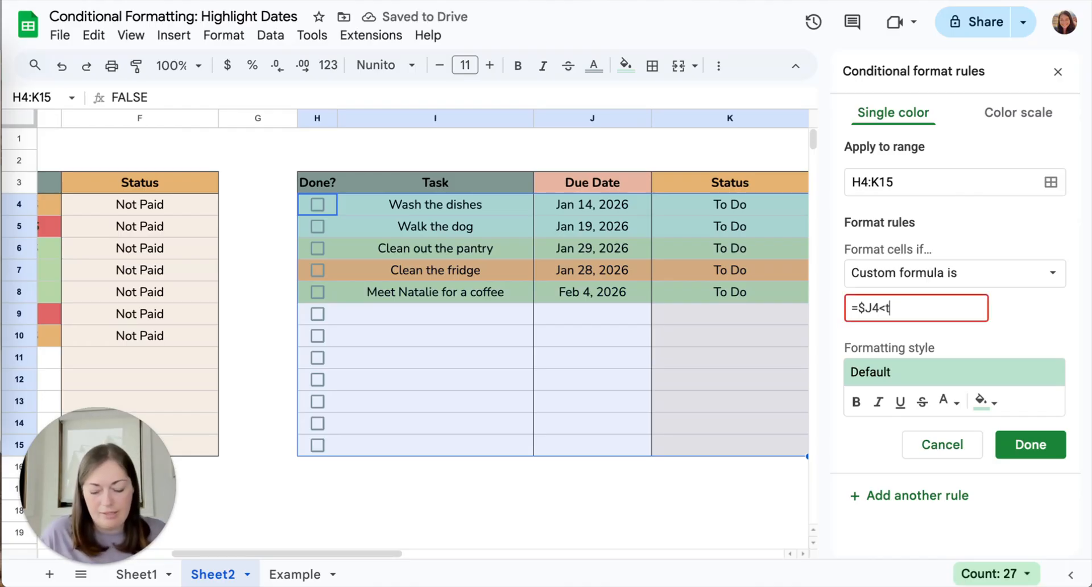
pyautogui.write('oday()')
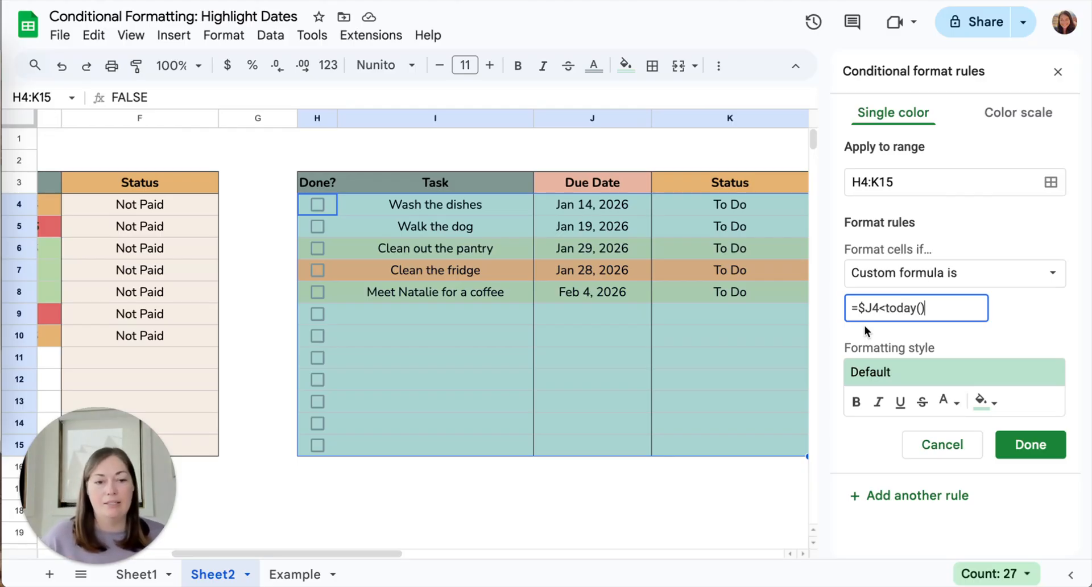
# Insert AND(NOT(ISBLANK($J4)) ahead of the $J4<today() comparison in the third rule's custom formula.
pyautogui.click(860, 307)
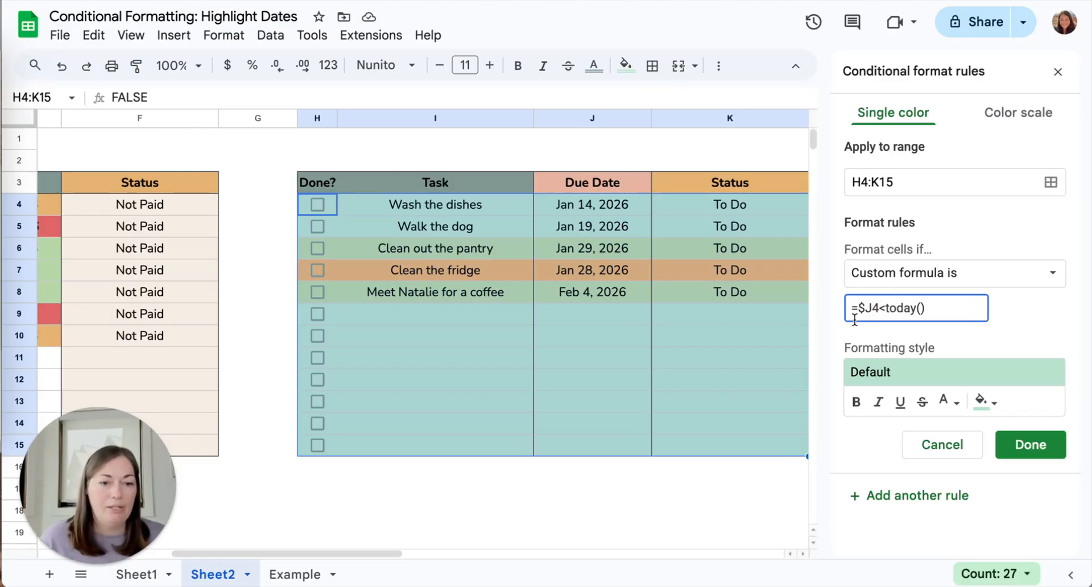
pyautogui.write('AND(')
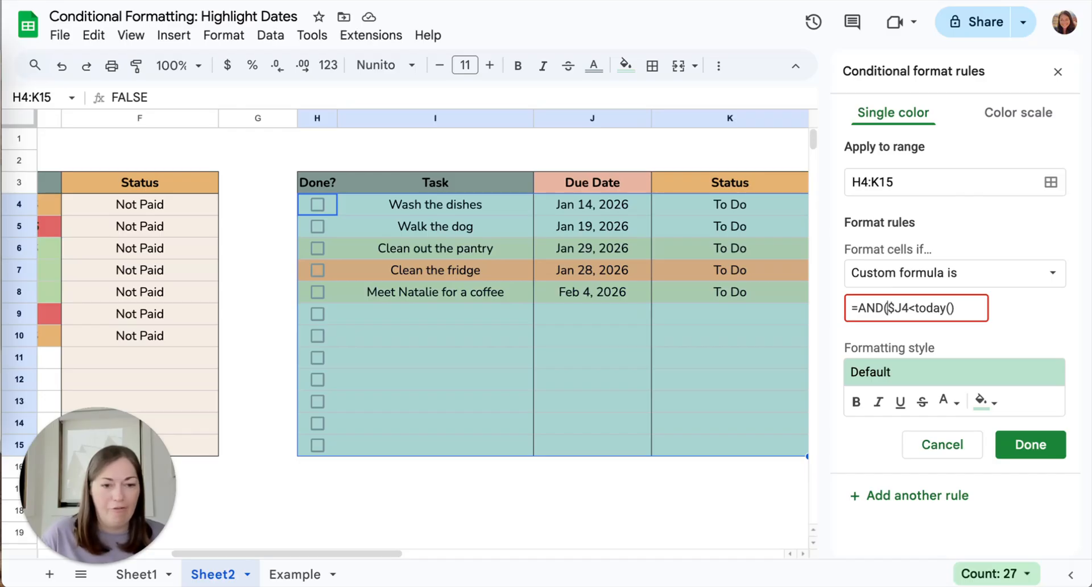
pyautogui.write('NOT(')
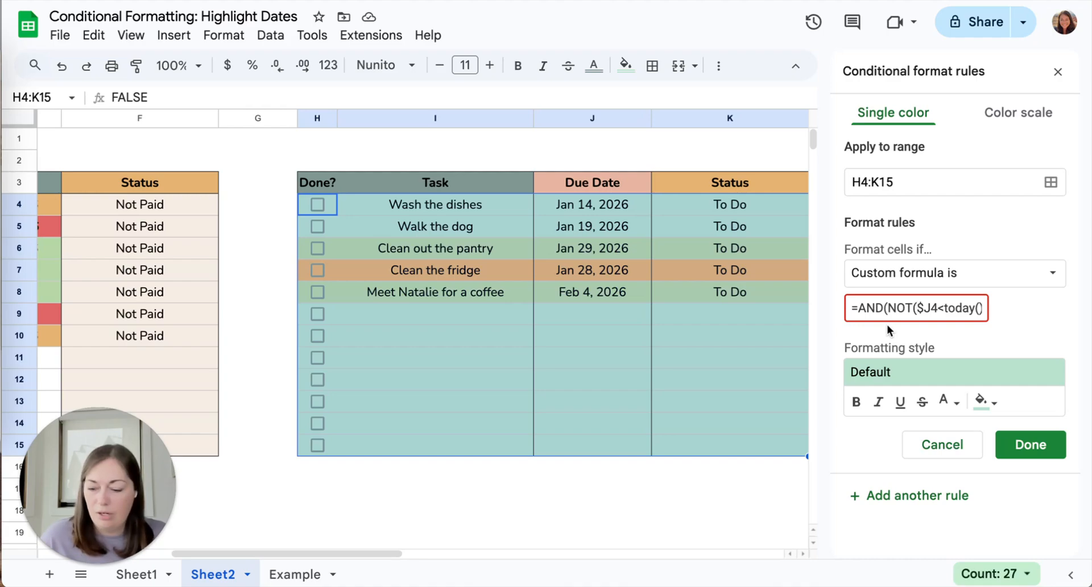
pyautogui.write('ISBLANK(')
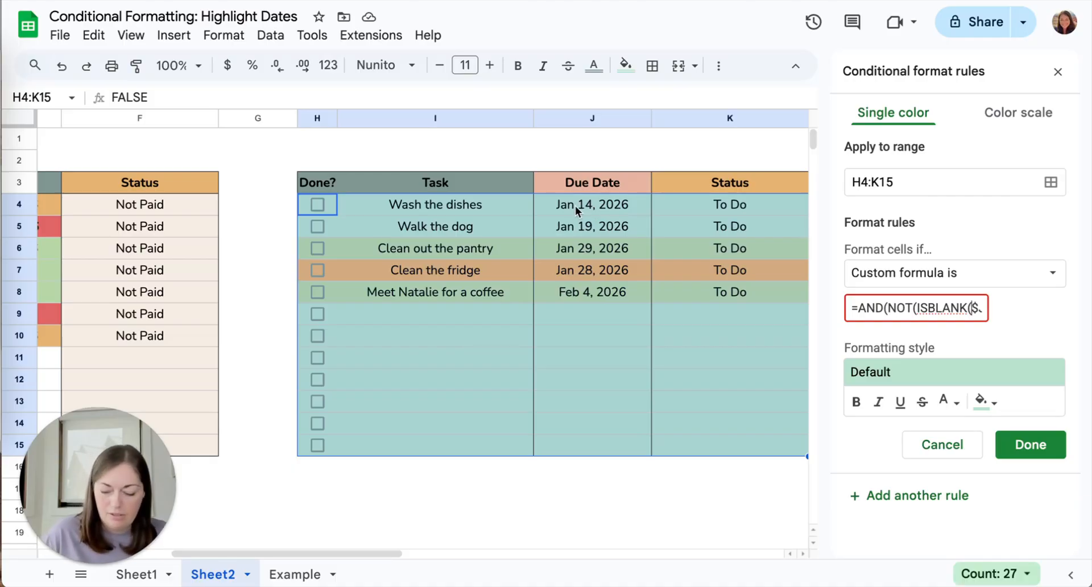
pyautogui.write('J4')
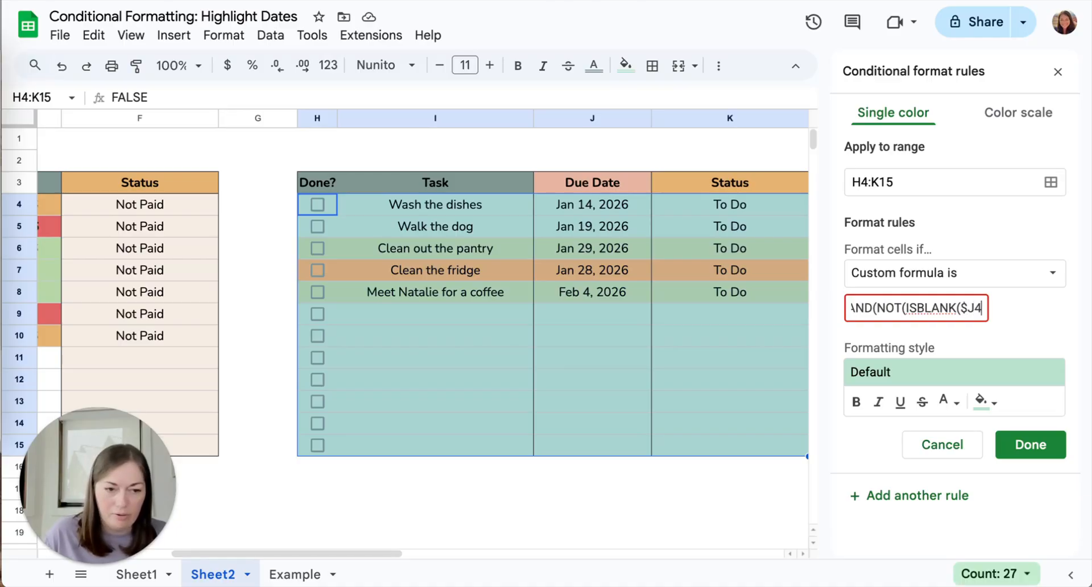
pyautogui.write(')')
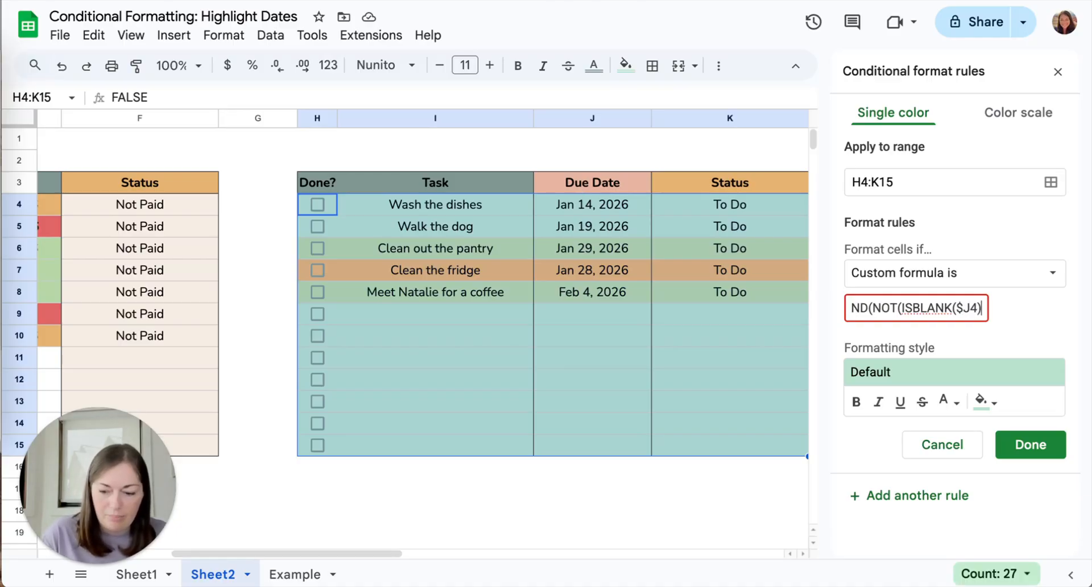
pyautogui.write(')')
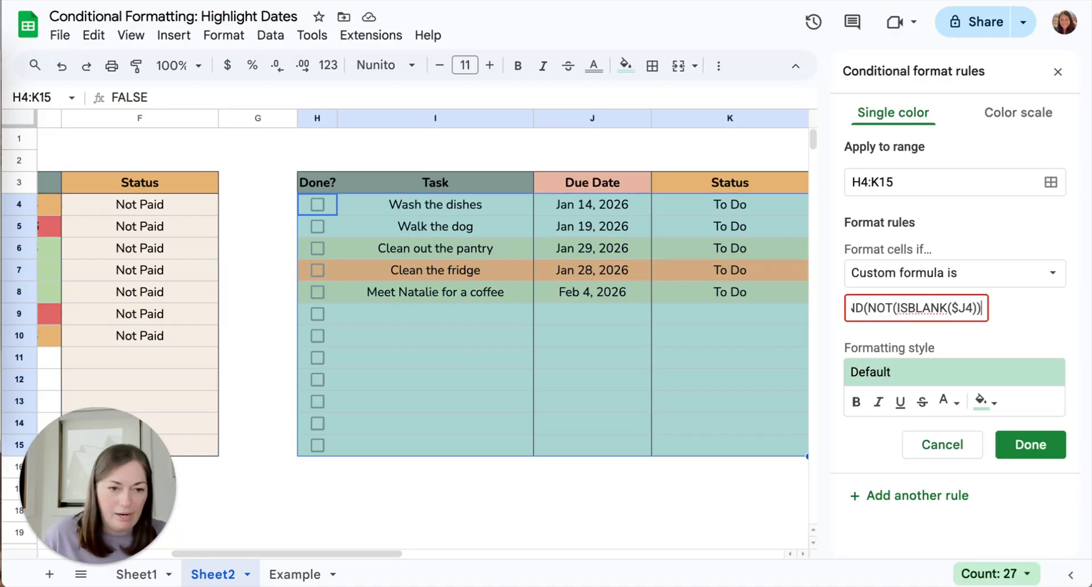
pyautogui.write('$J4<today()')
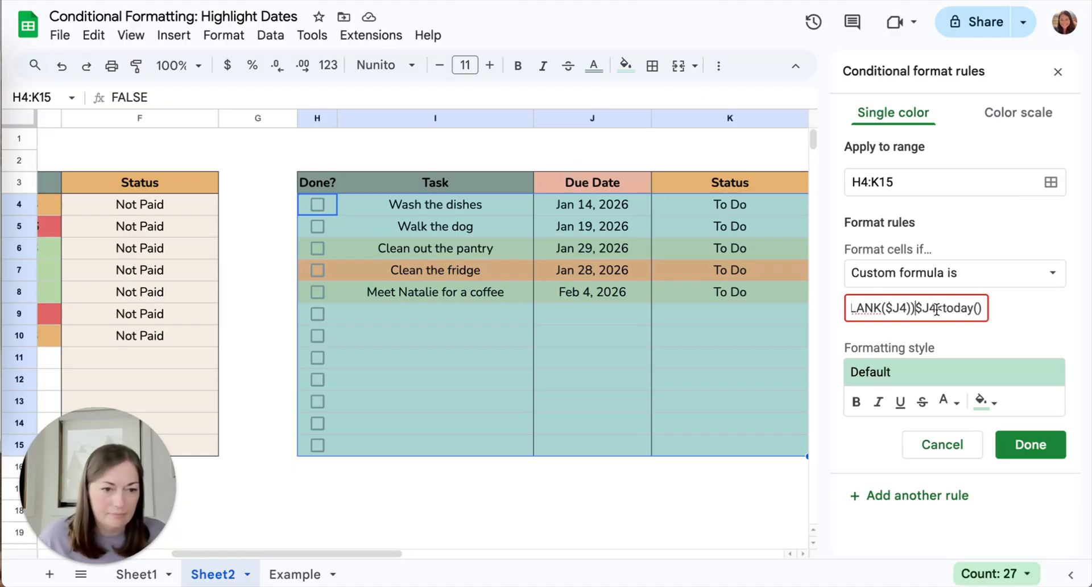
# Separate the two conditions with a comma and close the formula as =AND(NOT(ISBLANK($J4)),$J4<today()).
pyautogui.click(914, 308)
pyautogui.write(',')
pyautogui.hscroll(-2, 867, 310)
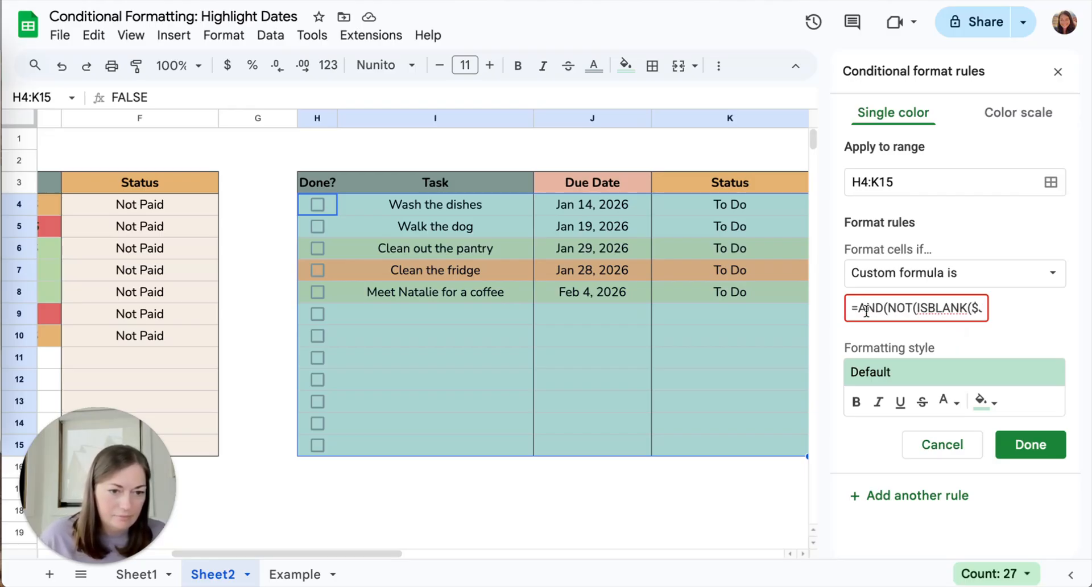
pyautogui.hscroll(2, 938, 308)
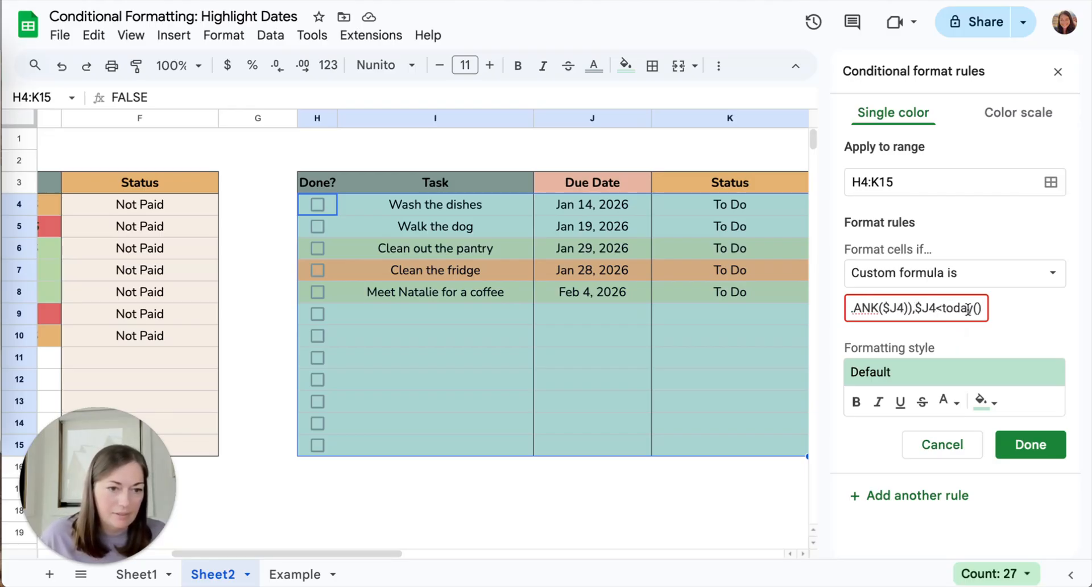
pyautogui.click(983, 308)
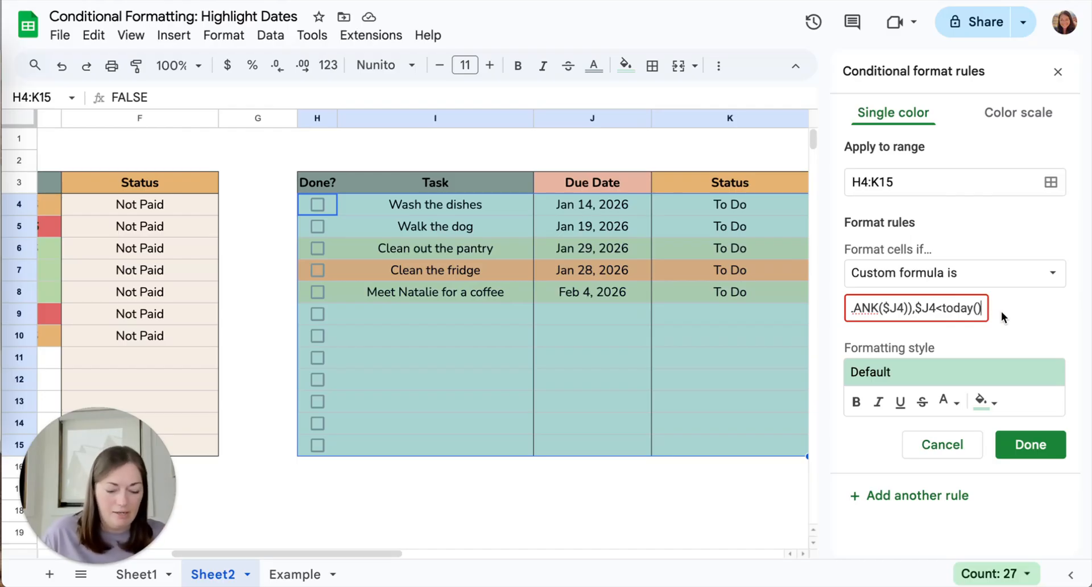
pyautogui.write(')')
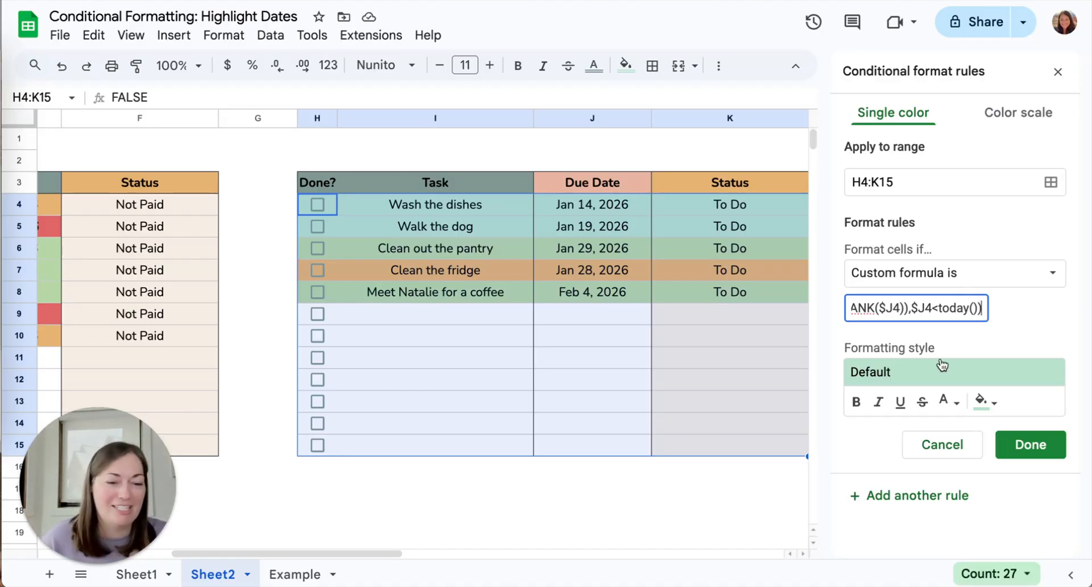
# Review the before-today formula, give the rule a light red fill, then save it and close the rules.
pyautogui.click(896, 310)
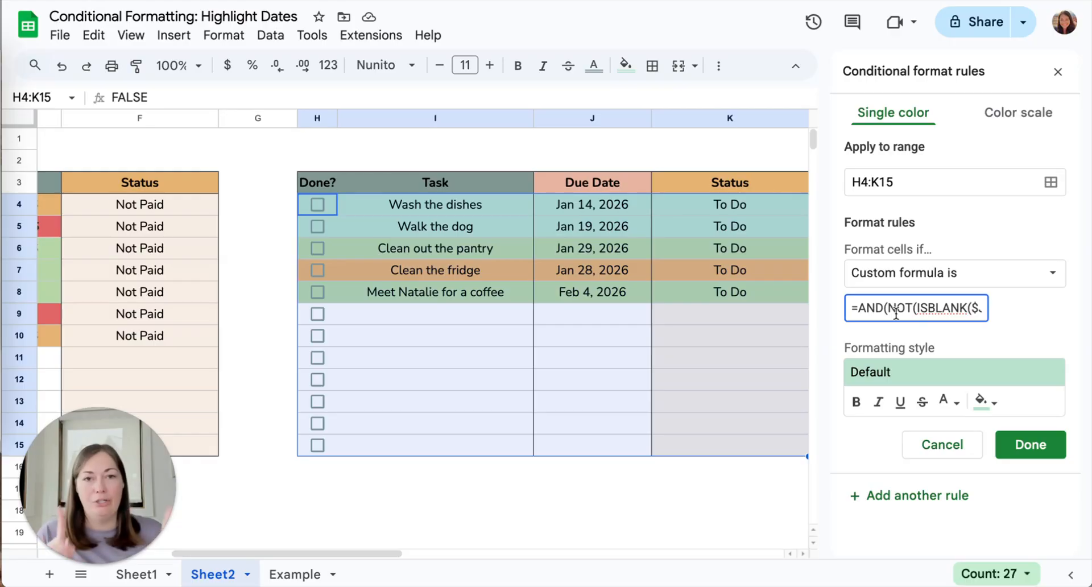
pyautogui.hscroll(2, 915, 310)
pyautogui.hscroll(-1, 916, 310)
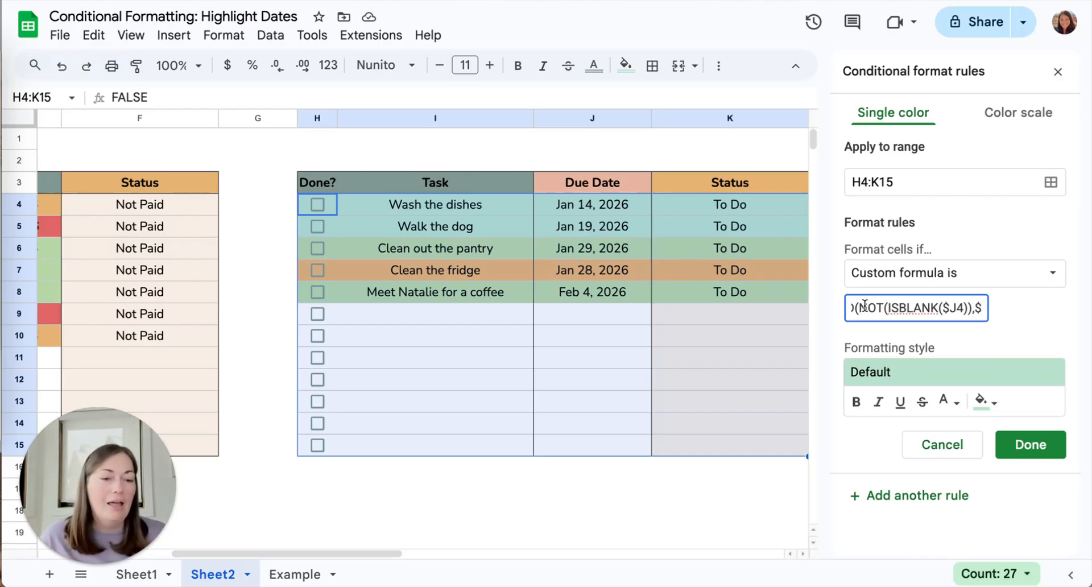
pyautogui.write('J4<today())')
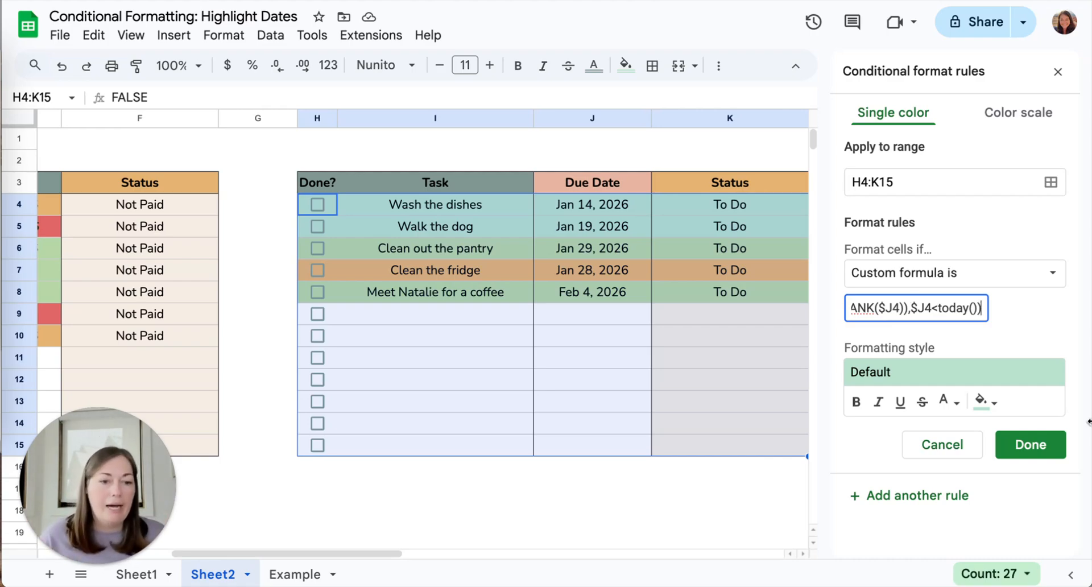
pyautogui.click(983, 400)
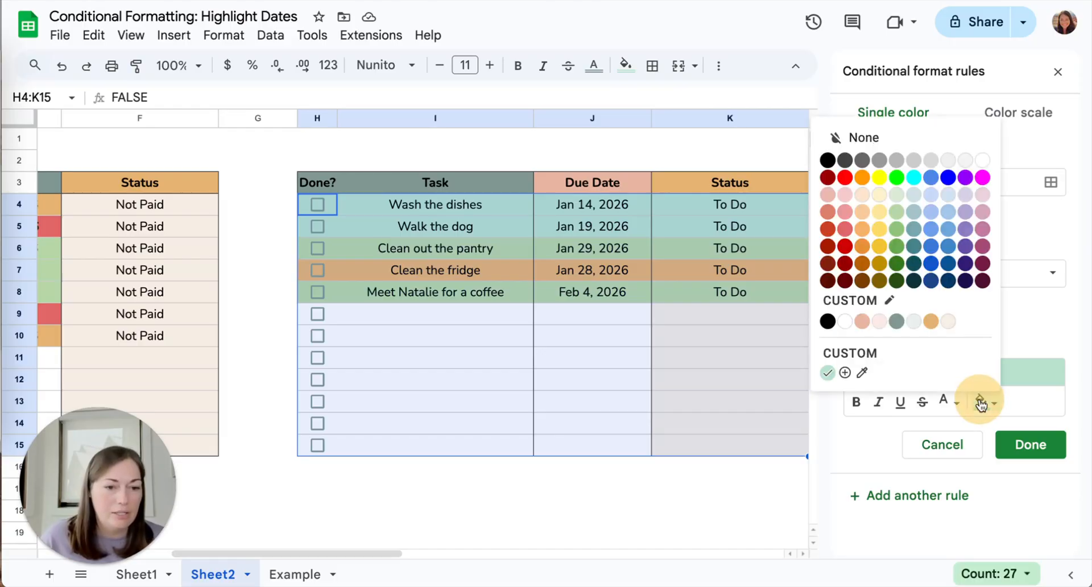
pyautogui.click(846, 213)
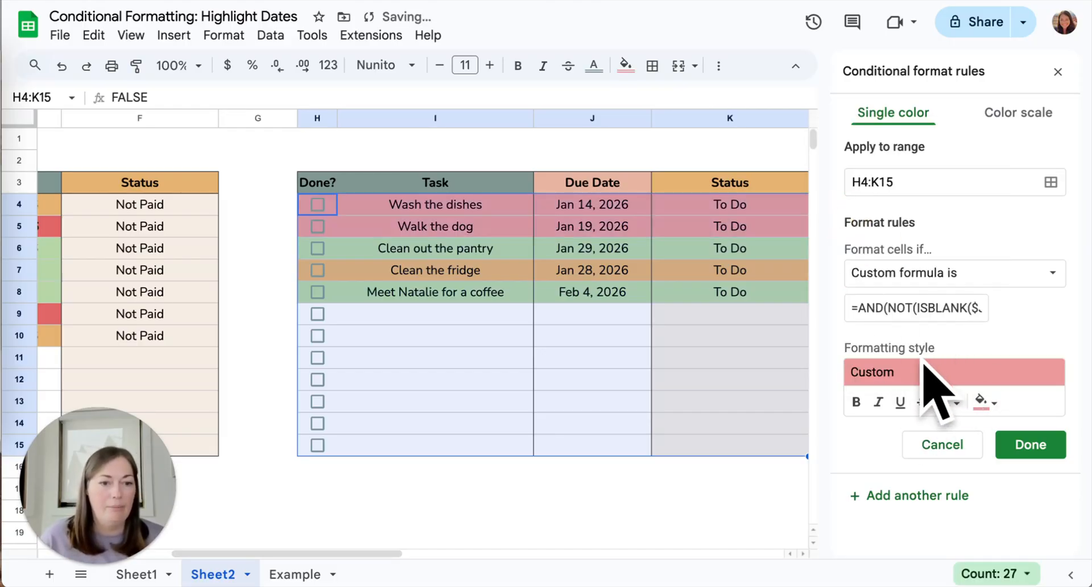
pyautogui.click(1022, 447)
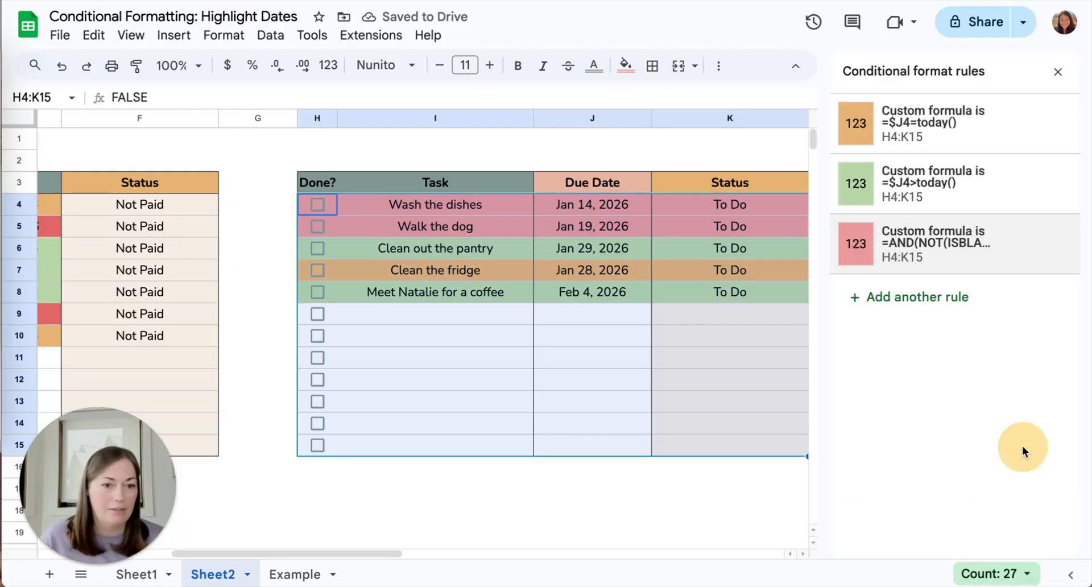
pyautogui.click(1058, 71)
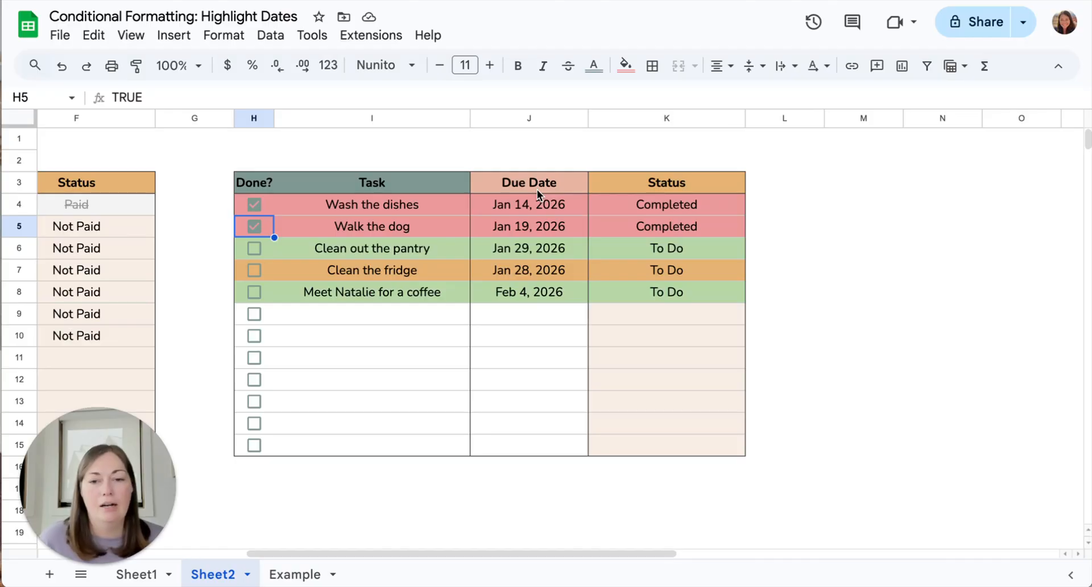
# Select the task table rows H4:K15 and open their conditional formatting rules.
pyautogui.click(268, 204)
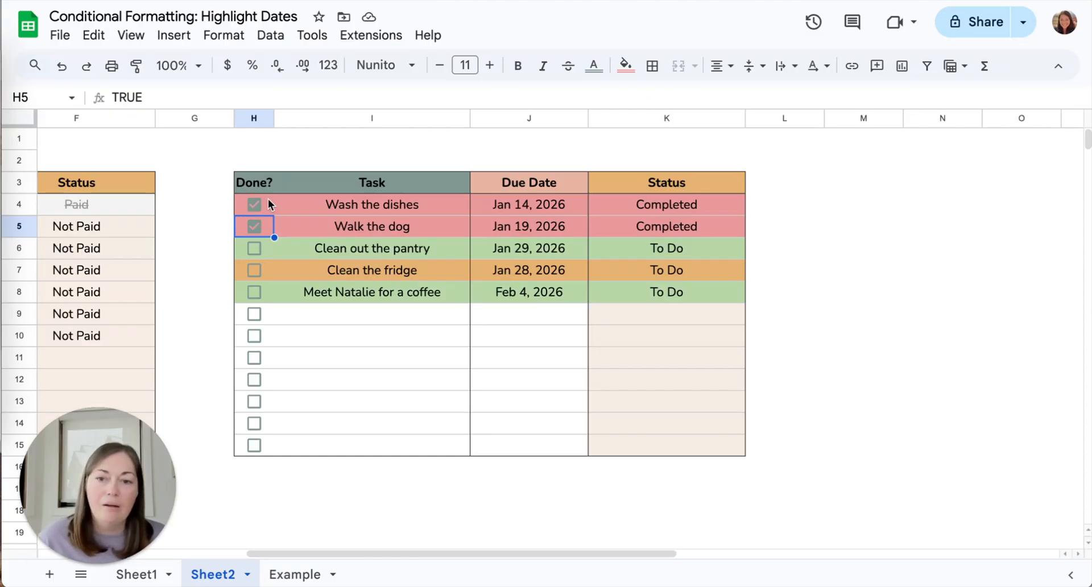
pyautogui.click(268, 199)
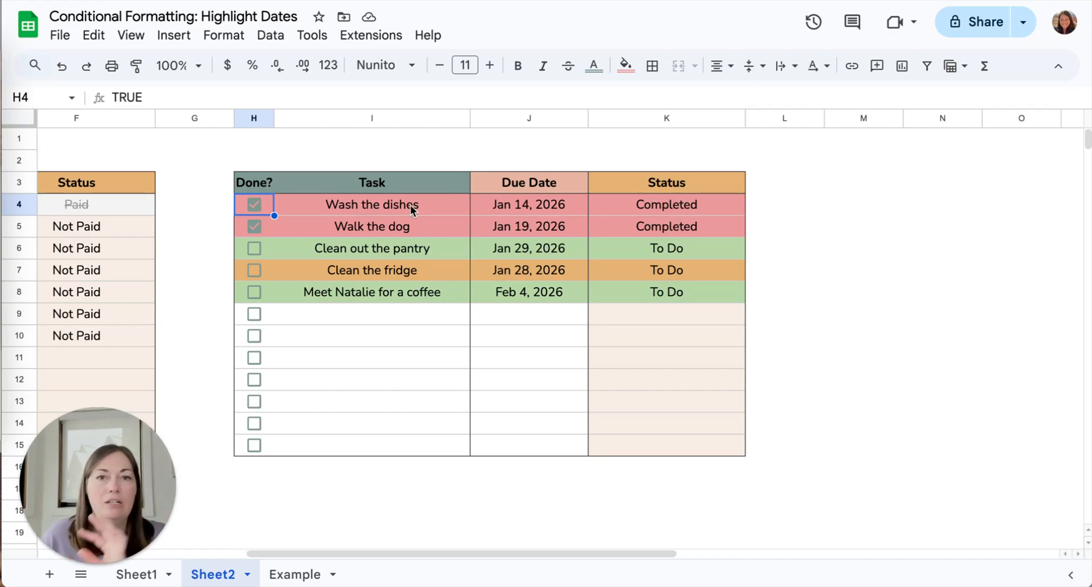
pyautogui.keyDown('shift'); pyautogui.click(658, 441); pyautogui.keyUp('shift')
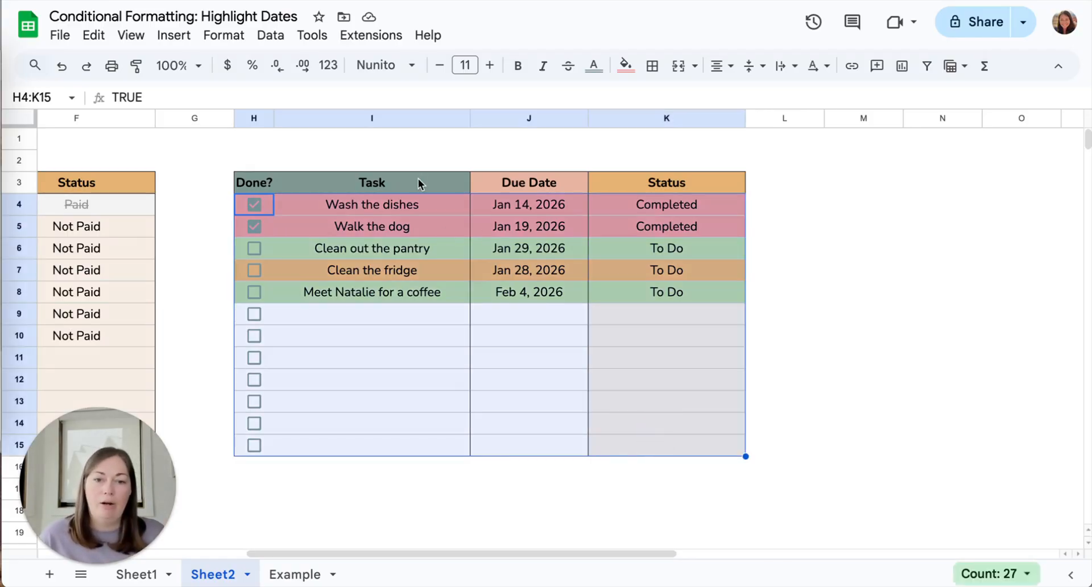
pyautogui.click(222, 36)
pyautogui.click(300, 349)
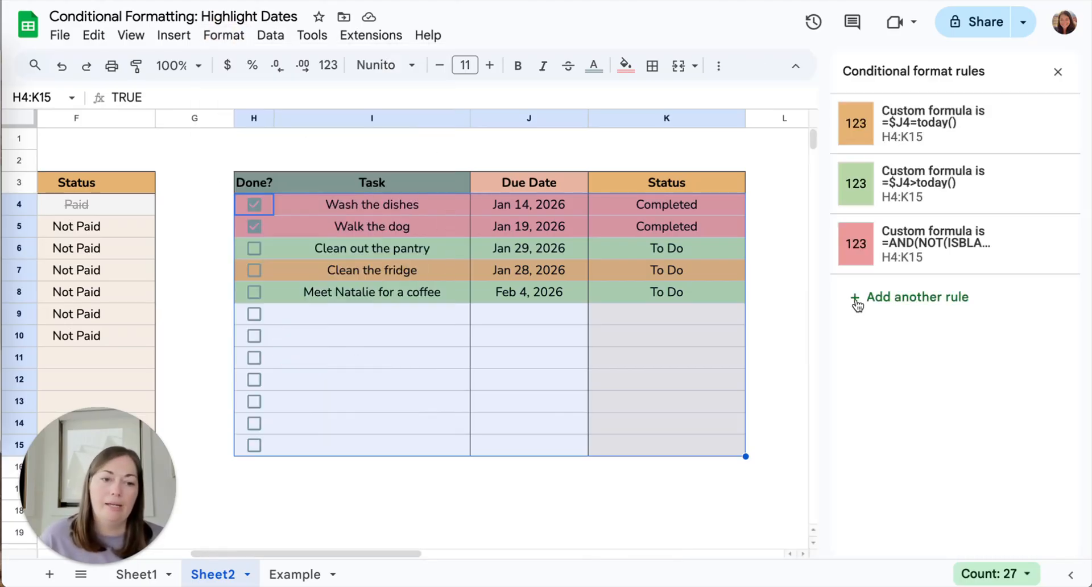
# Add a fourth rule for H4:K15 with the custom formula =$K4="Completed".
pyautogui.click(896, 308)
pyautogui.click(916, 279)
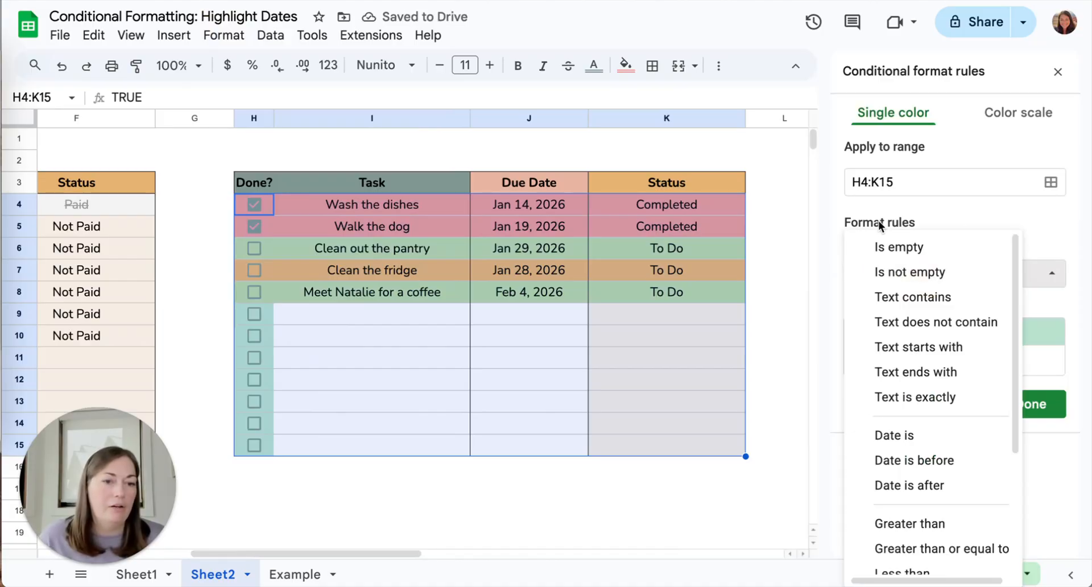
pyautogui.scroll(-3, 897, 395)
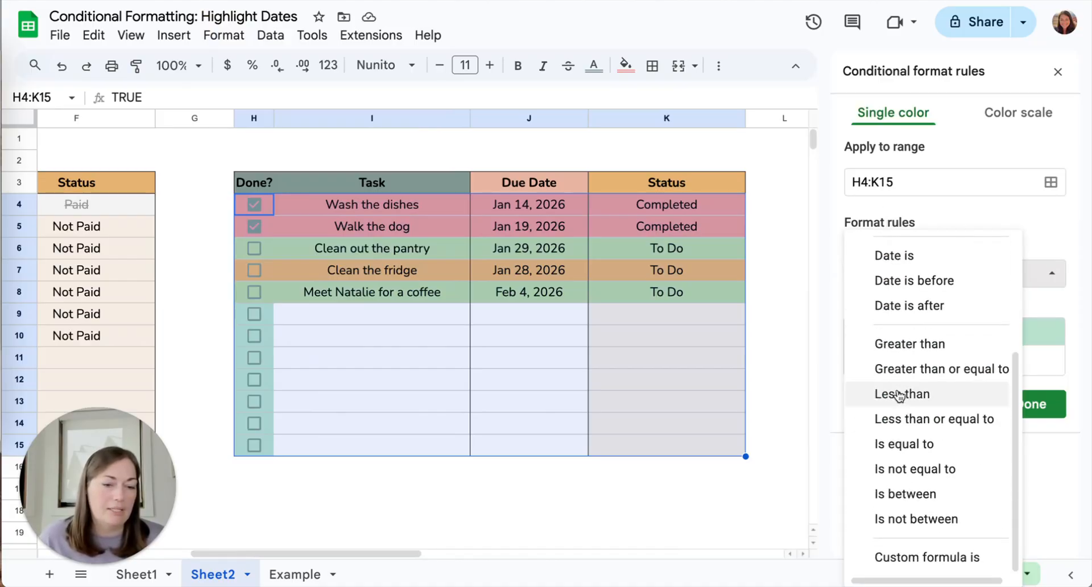
pyautogui.click(915, 557)
pyautogui.click(881, 307)
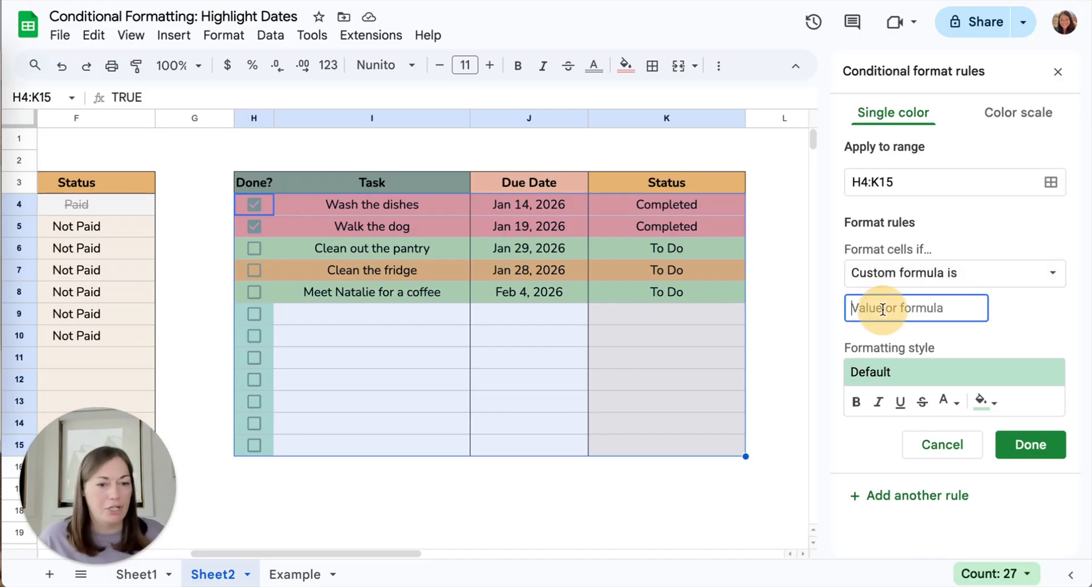
pyautogui.write('=$')
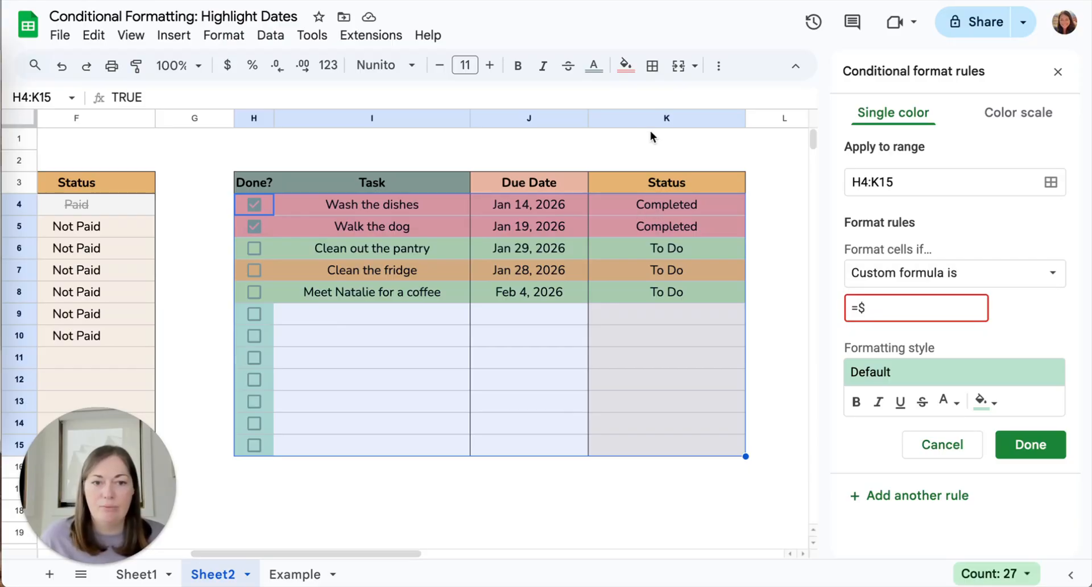
pyautogui.write('K4')
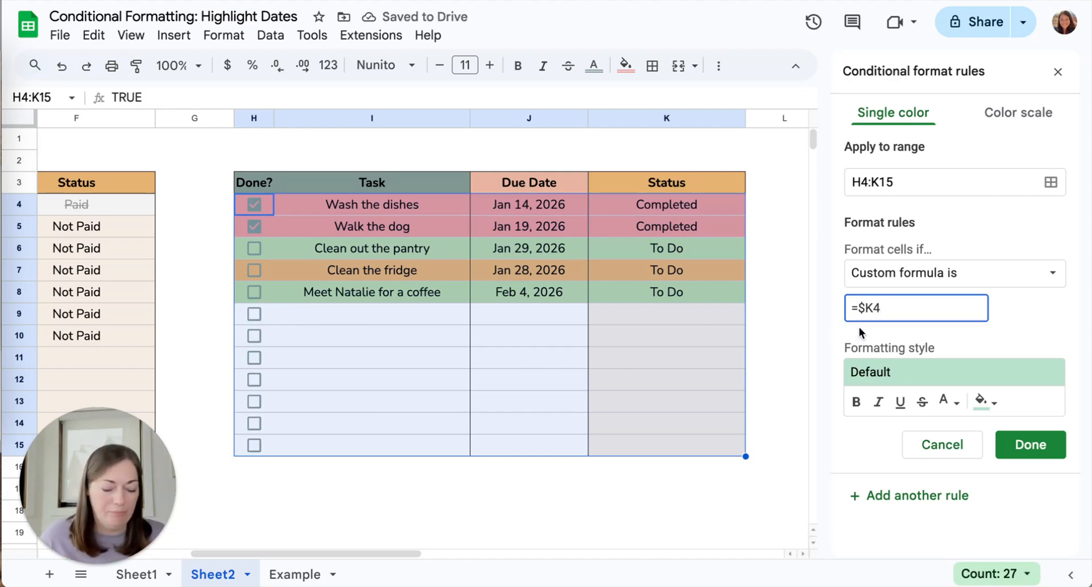
pyautogui.write('="')
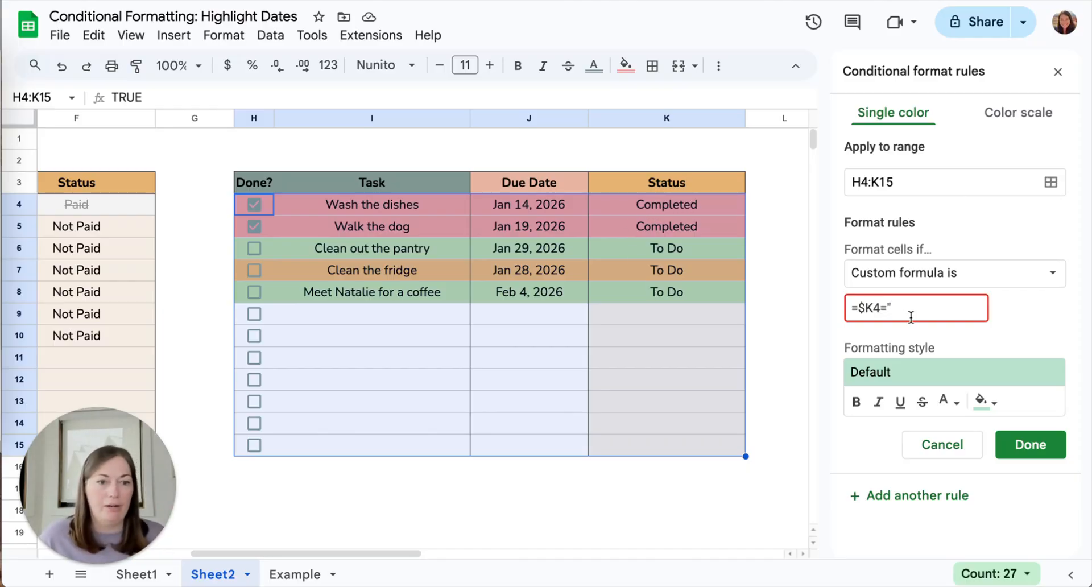
pyautogui.write('Completed')
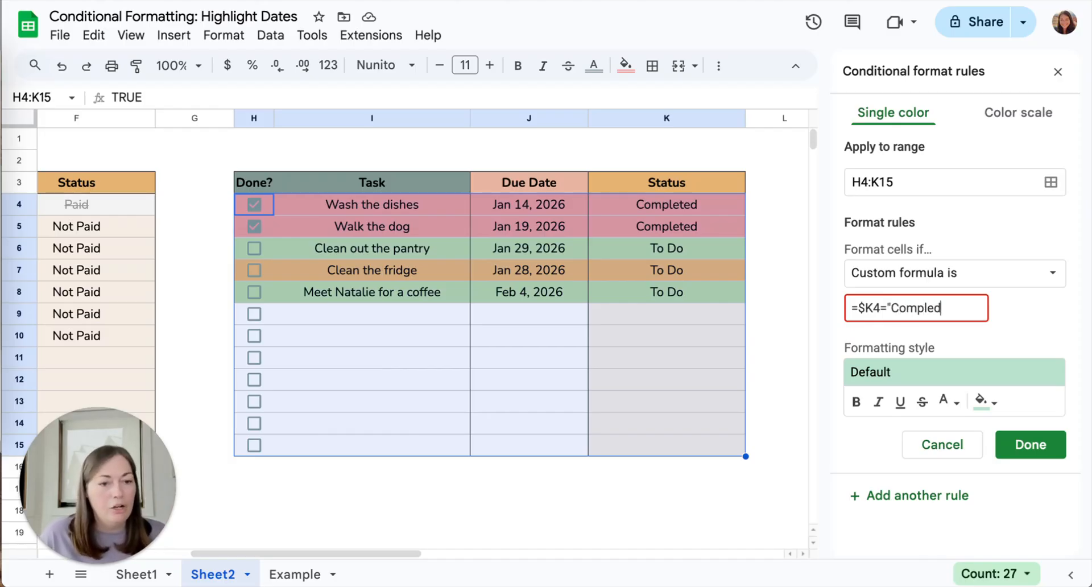
pyautogui.write('"')
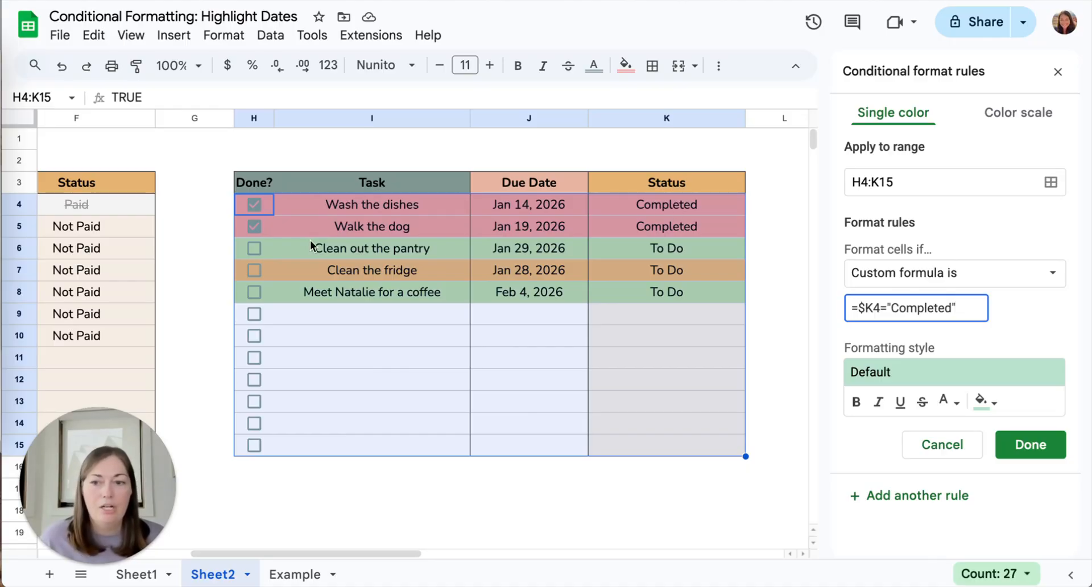
# Give the =$K4="Completed" rule a light gray fill and gray strikethrough text, and save it.
pyautogui.hscroll(-5, 313, 248)
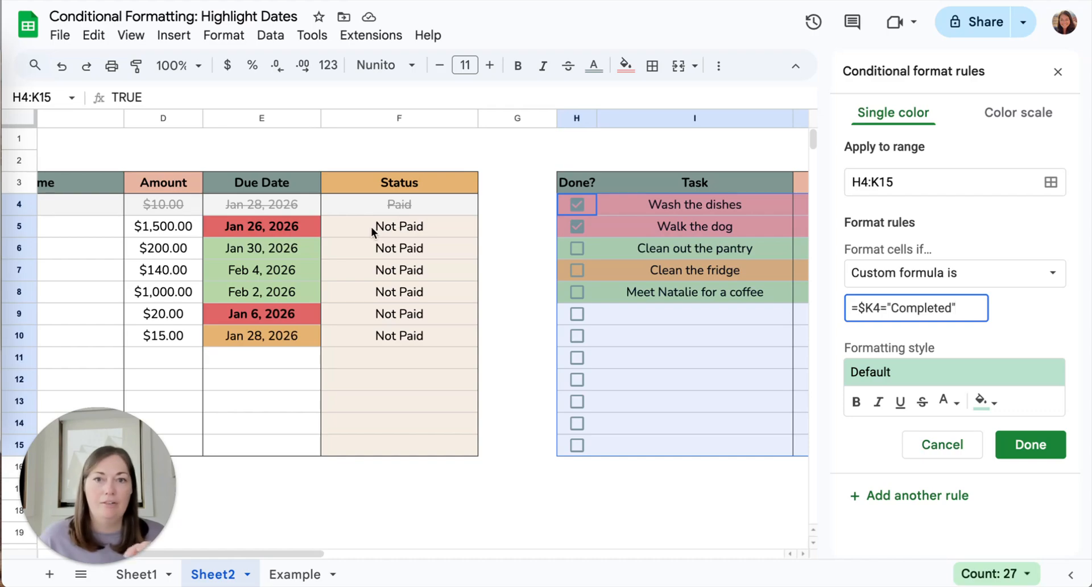
pyautogui.hscroll(5, 493, 258)
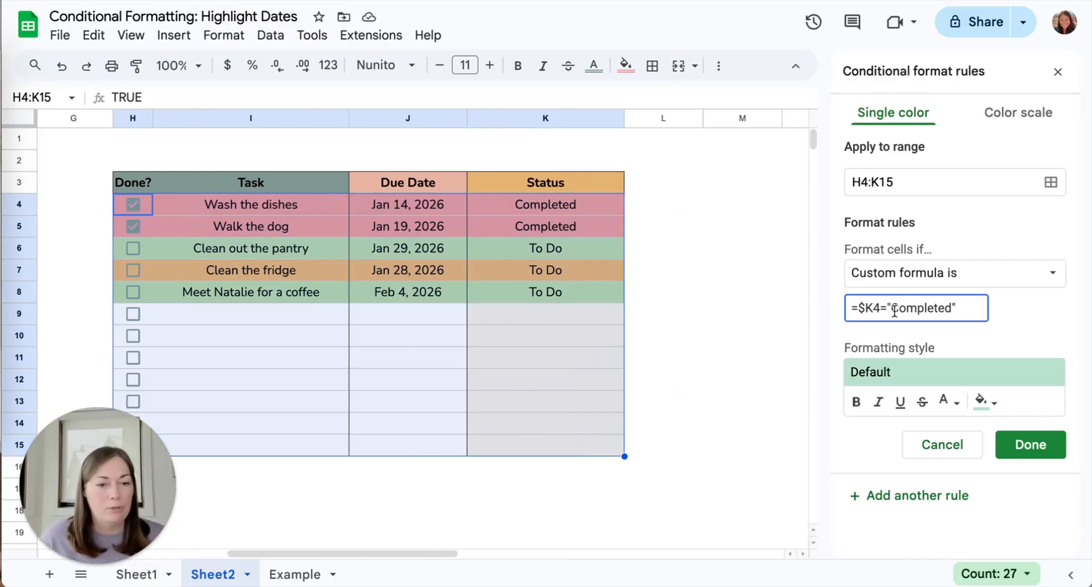
pyautogui.click(982, 400)
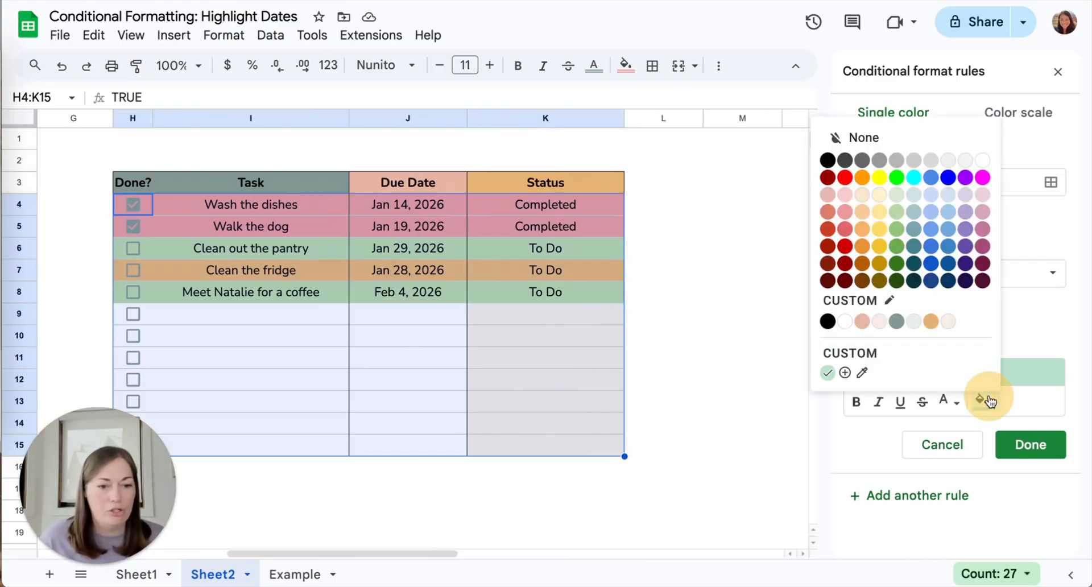
pyautogui.click(965, 161)
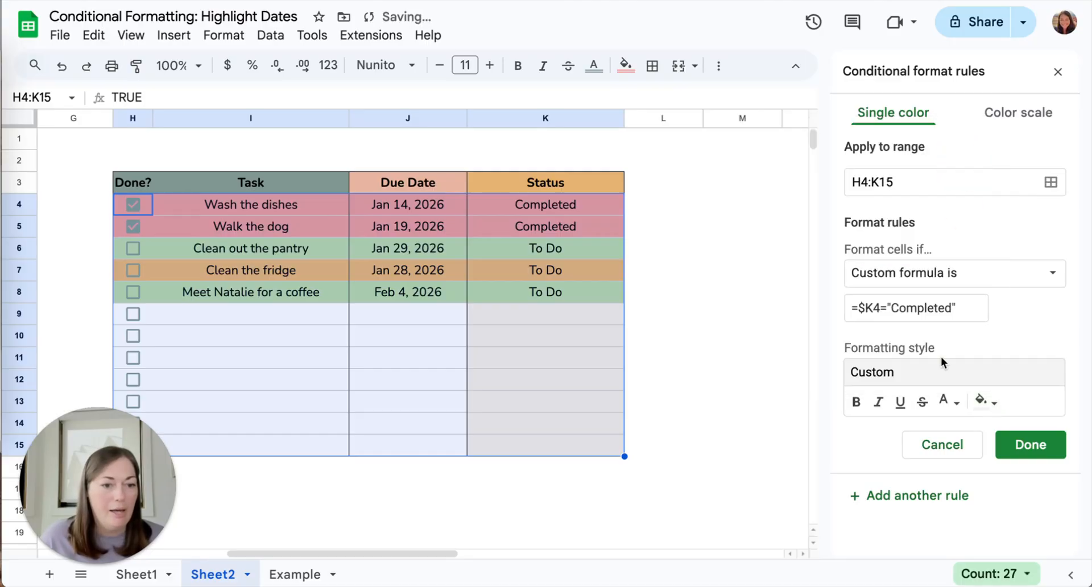
pyautogui.click(945, 401)
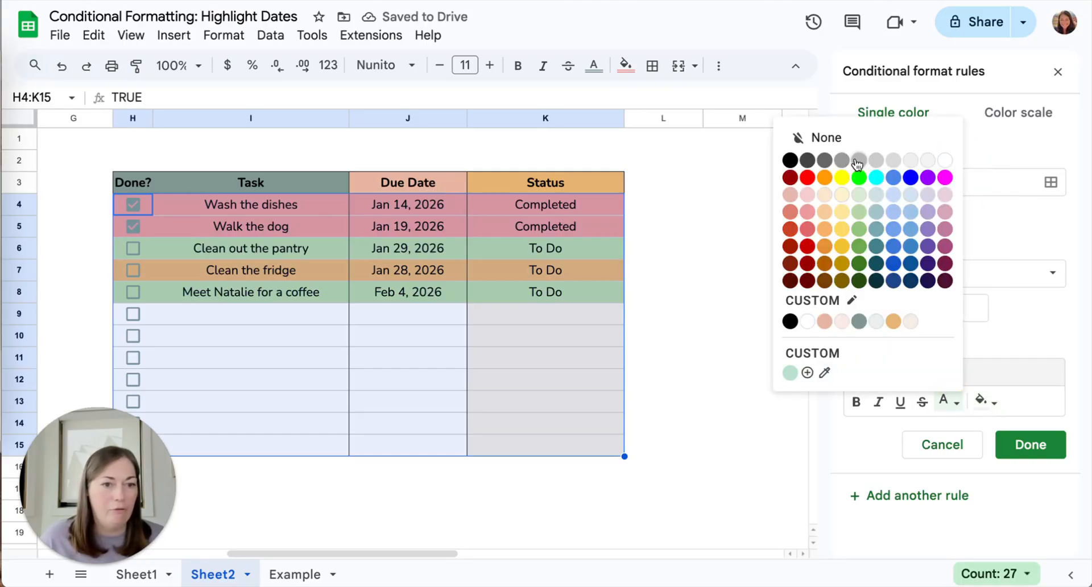
pyautogui.click(841, 160)
pyautogui.click(922, 402)
pyautogui.click(1032, 453)
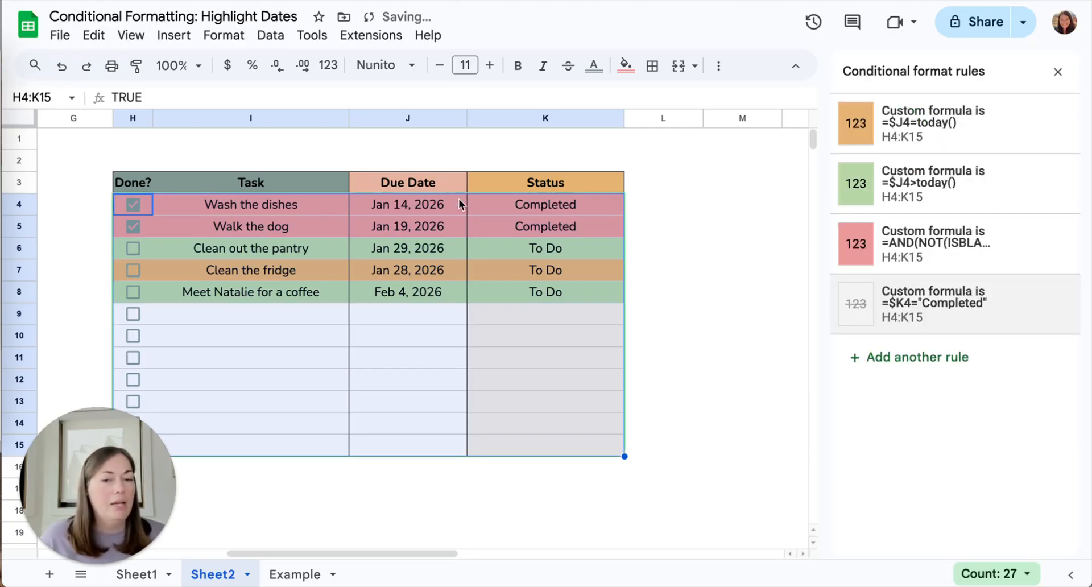
# Move the Completed rule above the date rules and test it by clearing and re-ticking the "Wash the dishes" checkbox.
pyautogui.hscroll(-3, 280, 279)
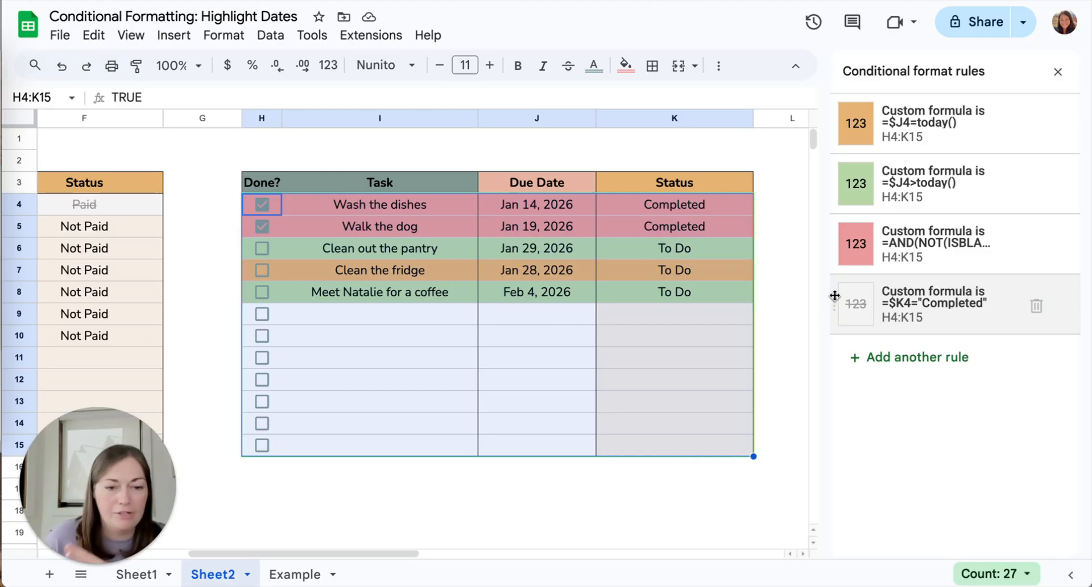
pyautogui.moveTo(833, 305); pyautogui.dragTo(826, 142)
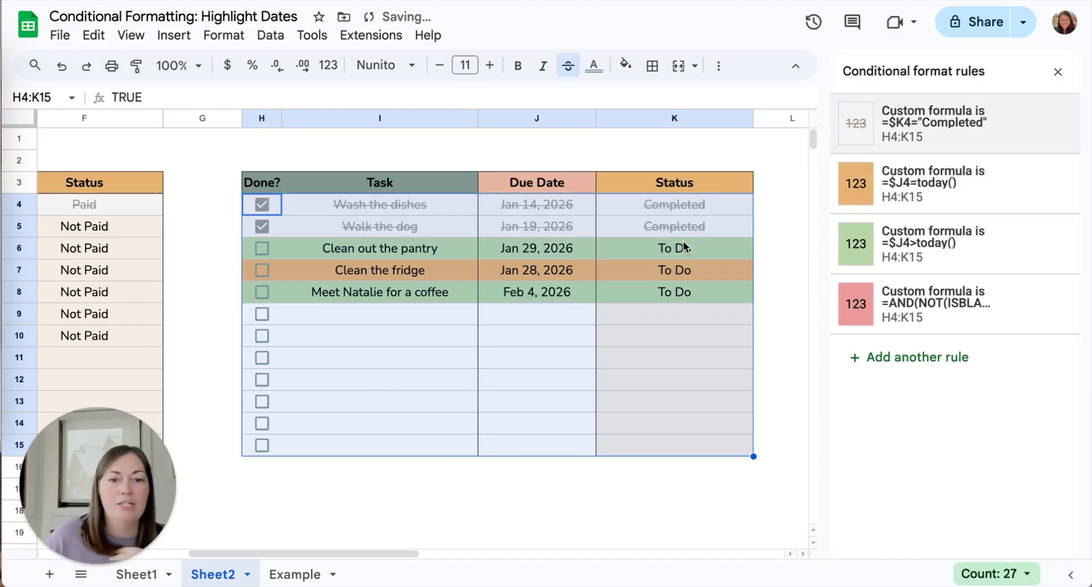
pyautogui.click(762, 203)
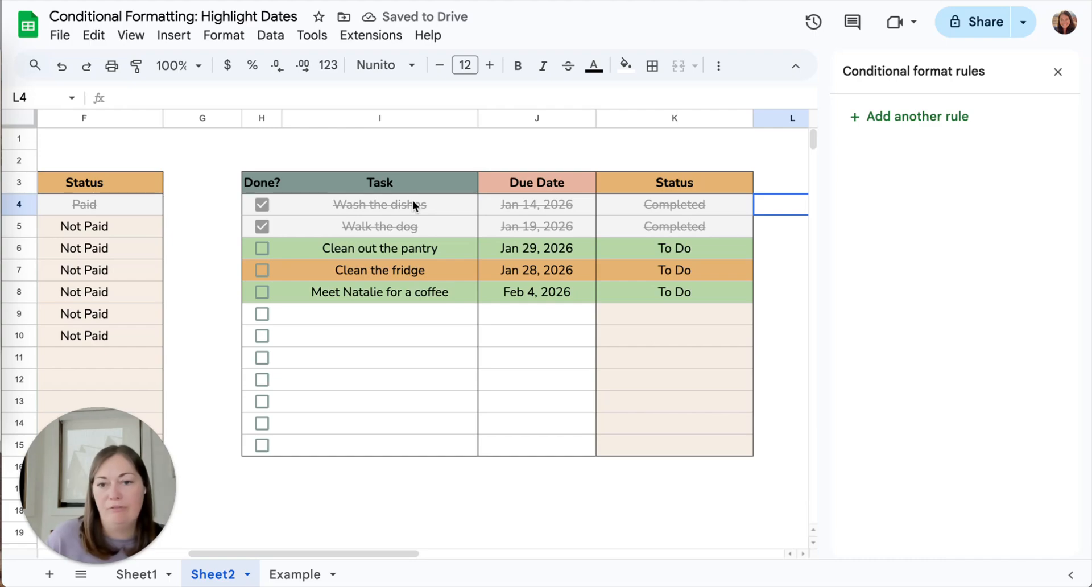
pyautogui.click(261, 206)
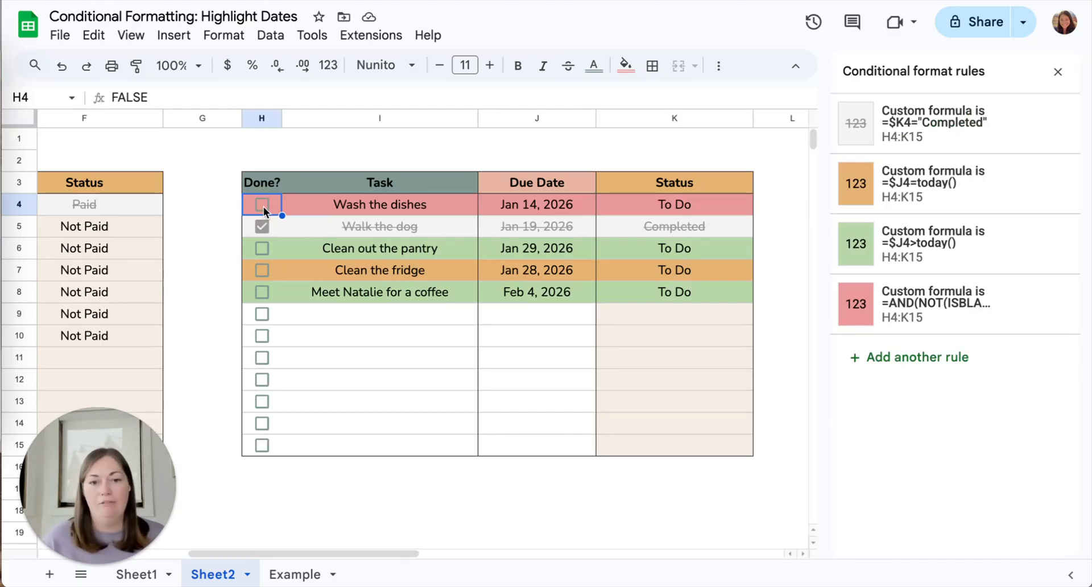
pyautogui.click(263, 205)
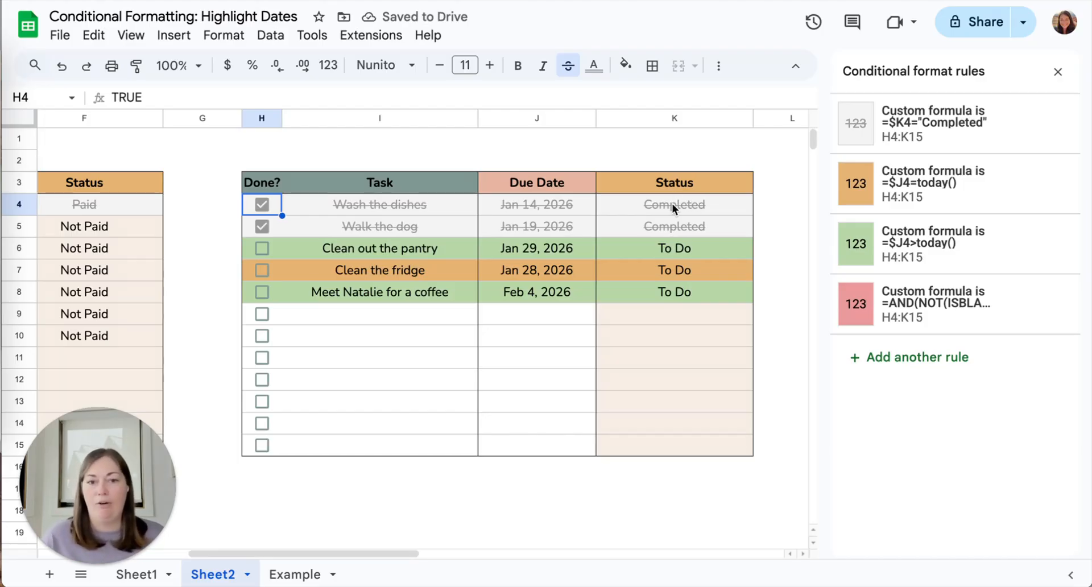
pyautogui.click(939, 131)
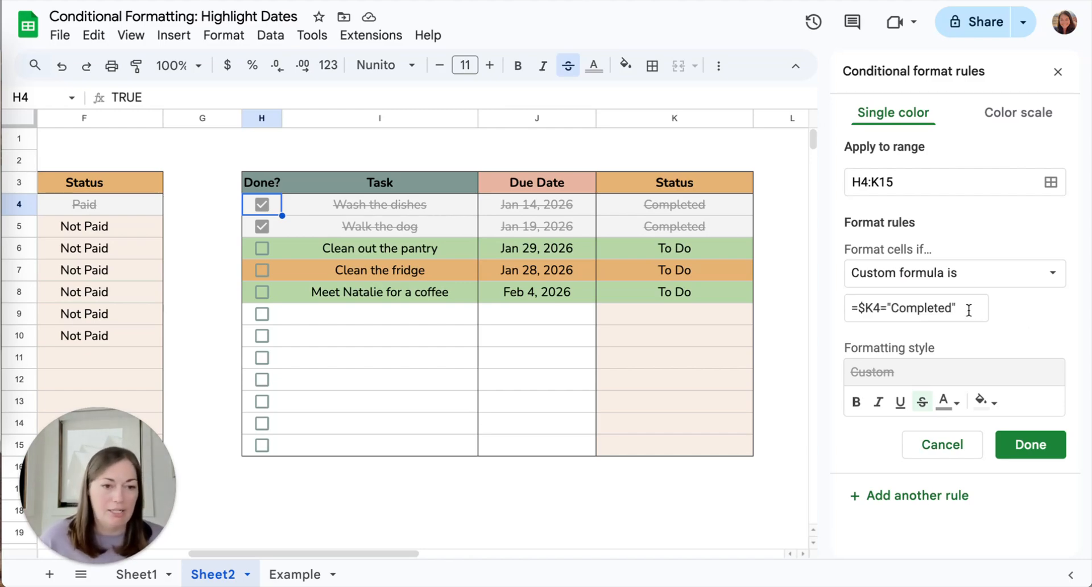
pyautogui.moveTo(965, 309); pyautogui.dragTo(849, 309)
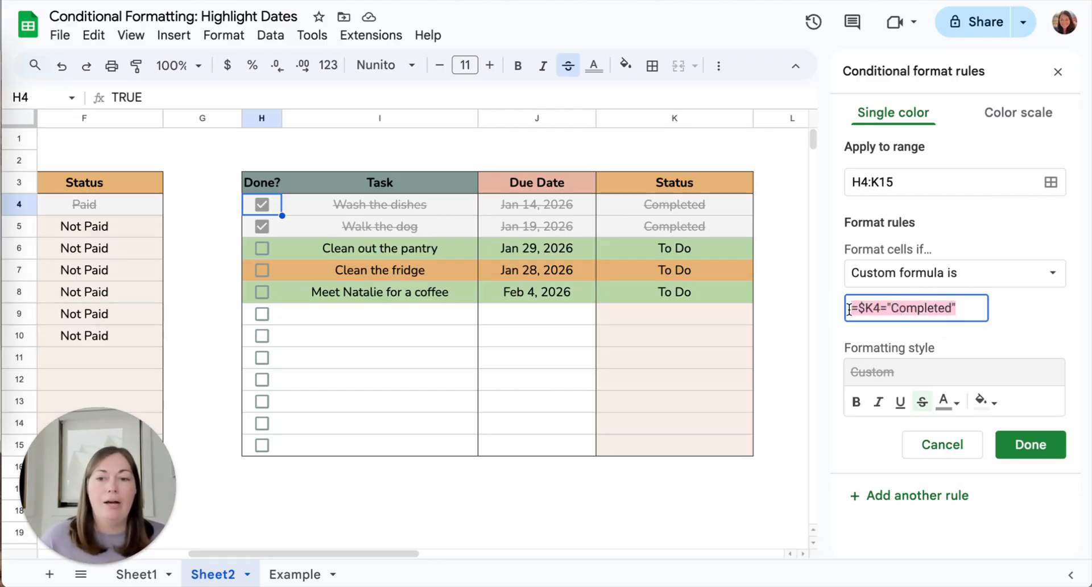
pyautogui.moveTo(962, 309); pyautogui.dragTo(856, 310)
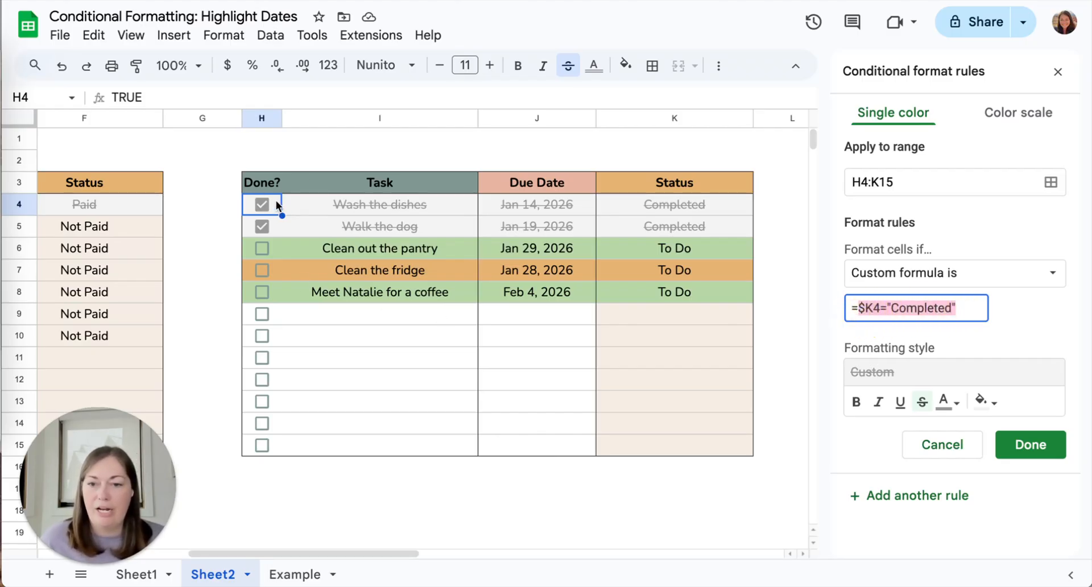
pyautogui.press('BackSpace')
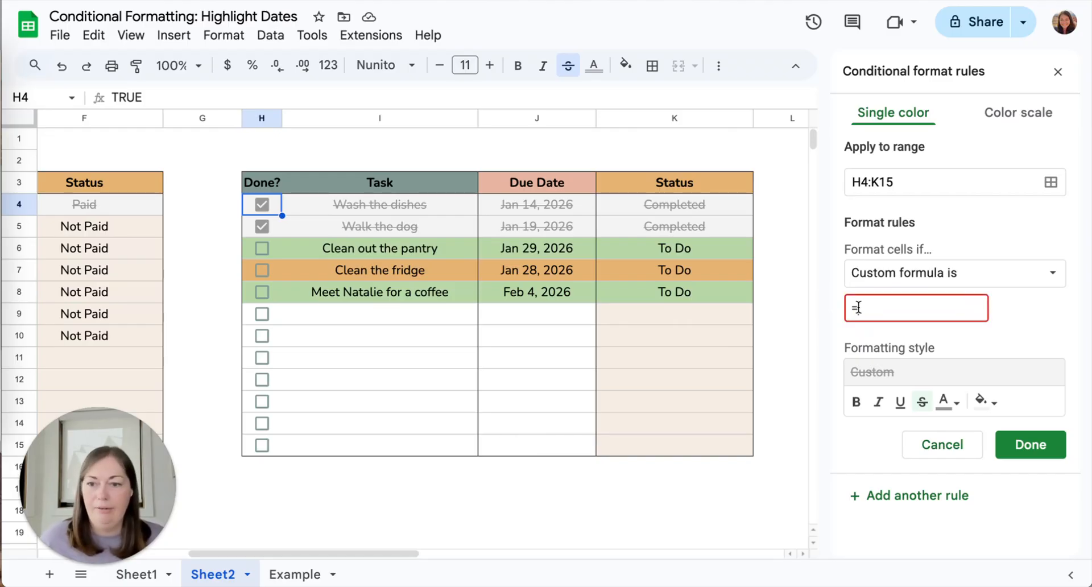
pyautogui.write('$')
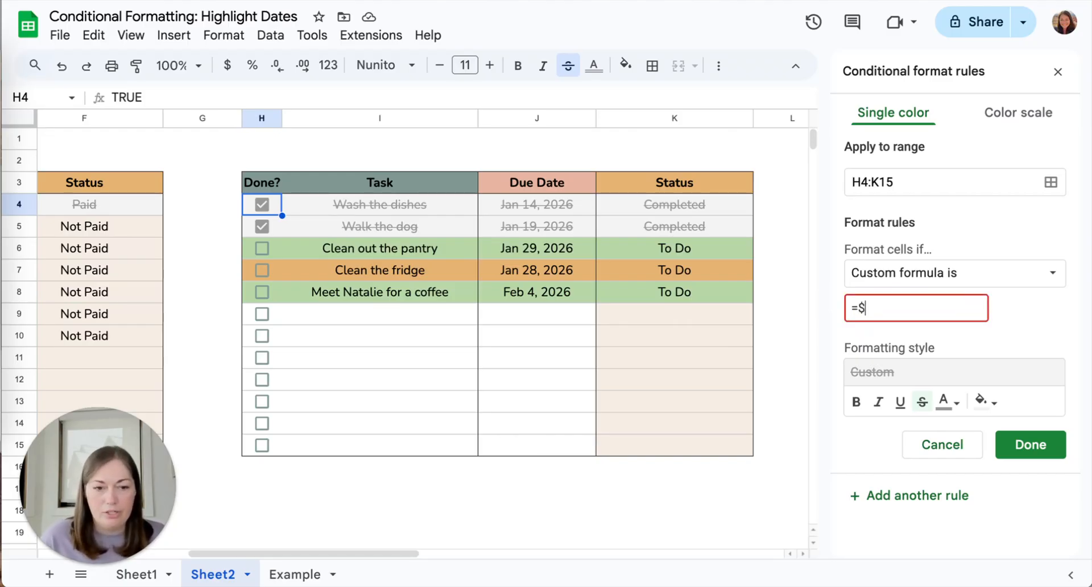
pyautogui.write('H4')
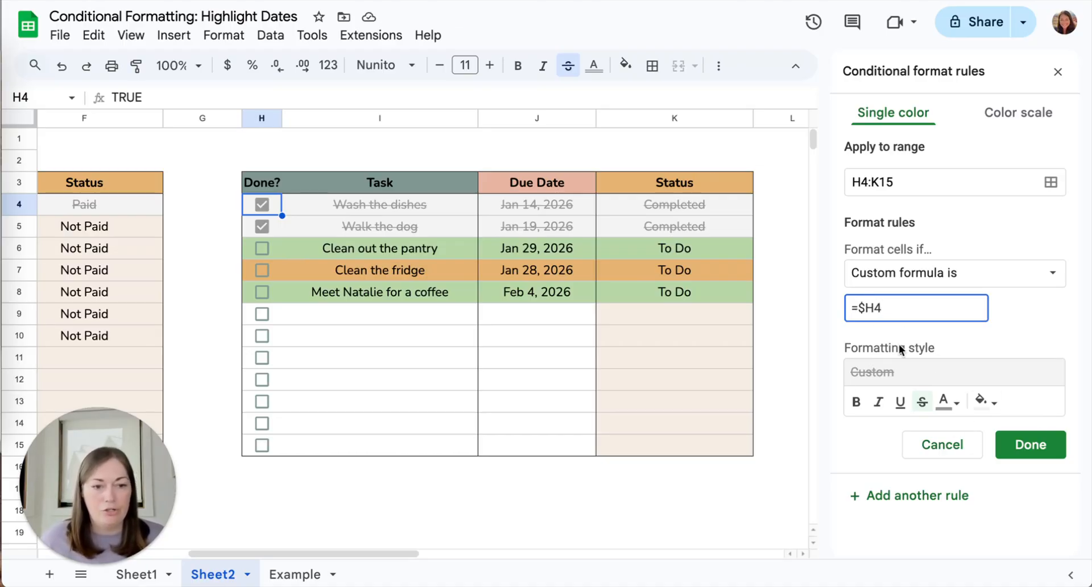
pyautogui.press('BackSpace')
pyautogui.press('BackSpace')
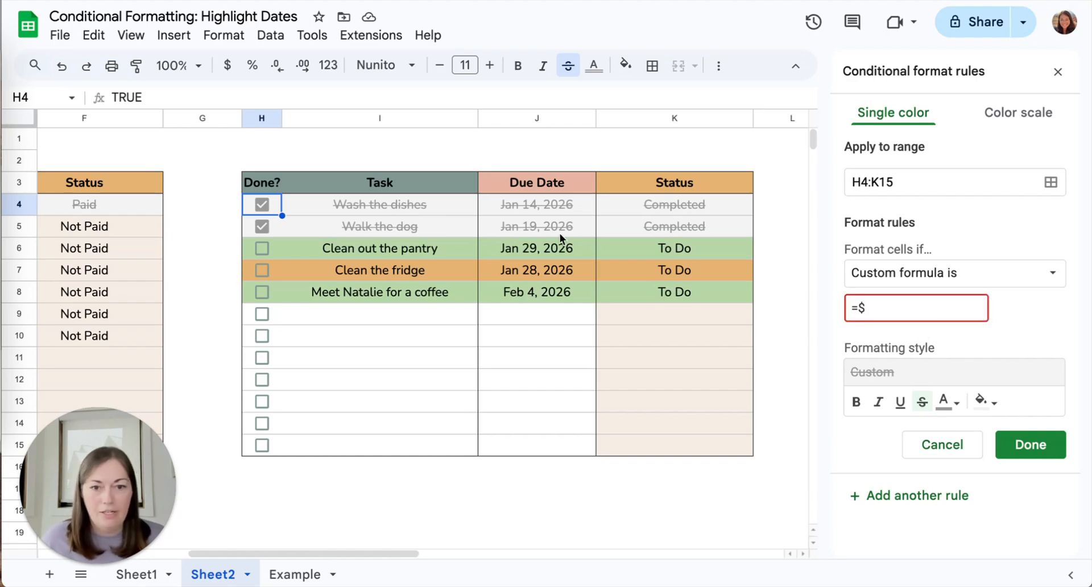
pyautogui.press('BackSpace')
pyautogui.press('BackSpace')
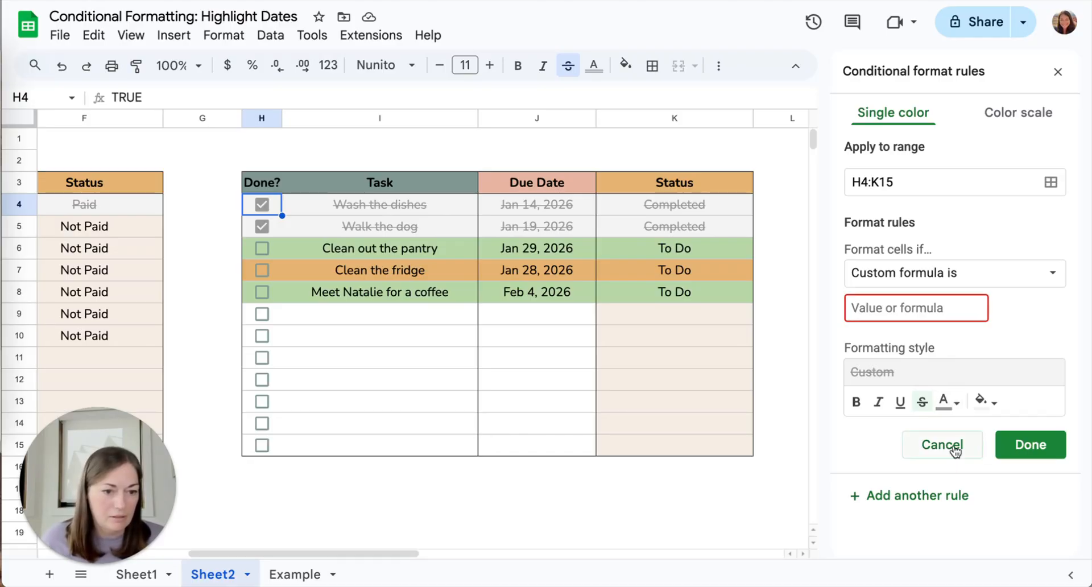
pyautogui.click(1006, 446)
pyautogui.click(924, 456)
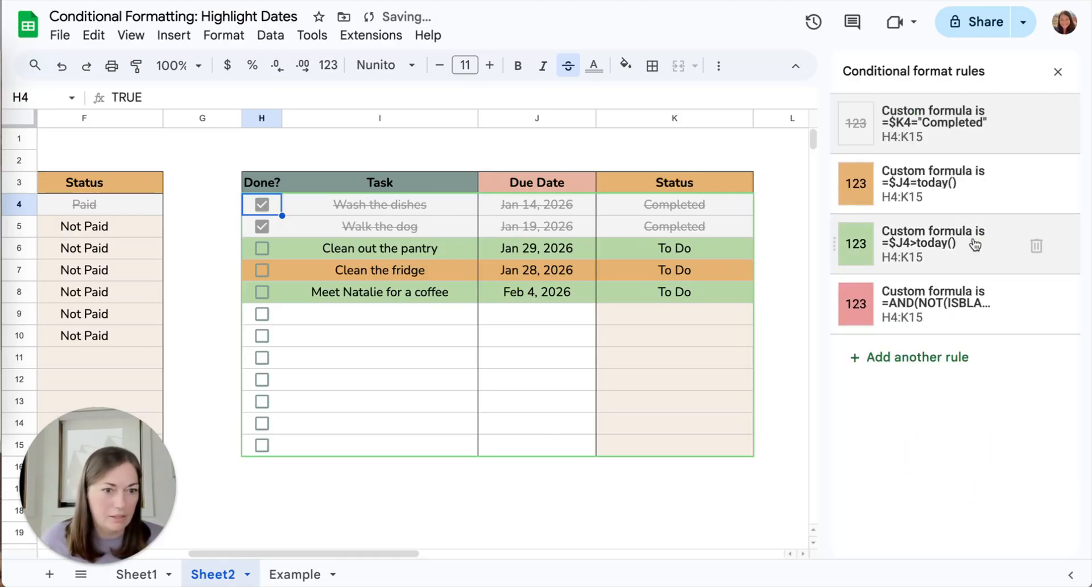
# Delete the =$K4="Completed" rule and start a new conditional formatting rule for the task rows H4:K15.
pyautogui.click(1033, 126)
pyautogui.click(356, 339)
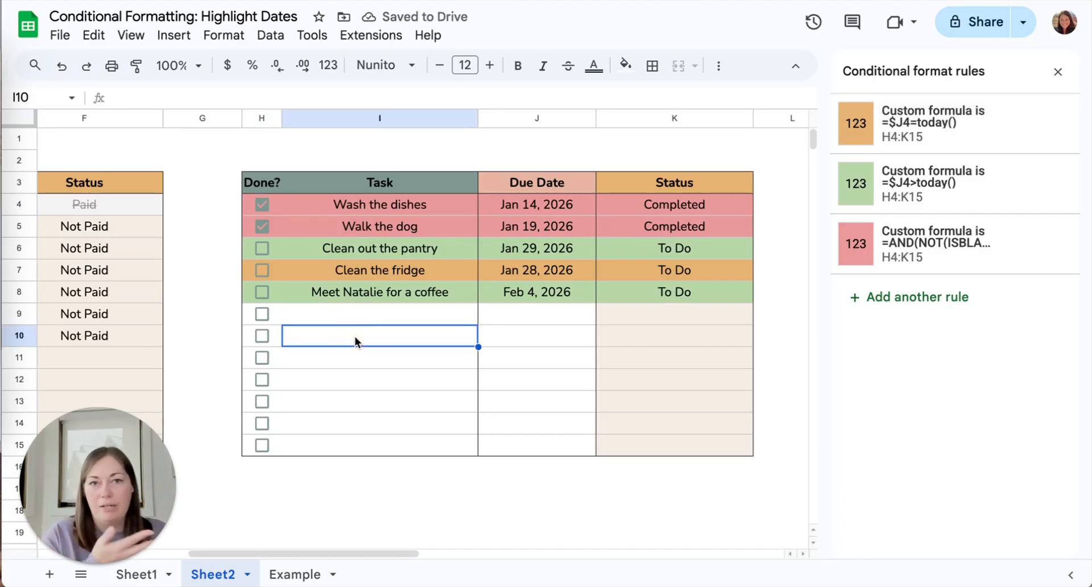
pyautogui.click(275, 200)
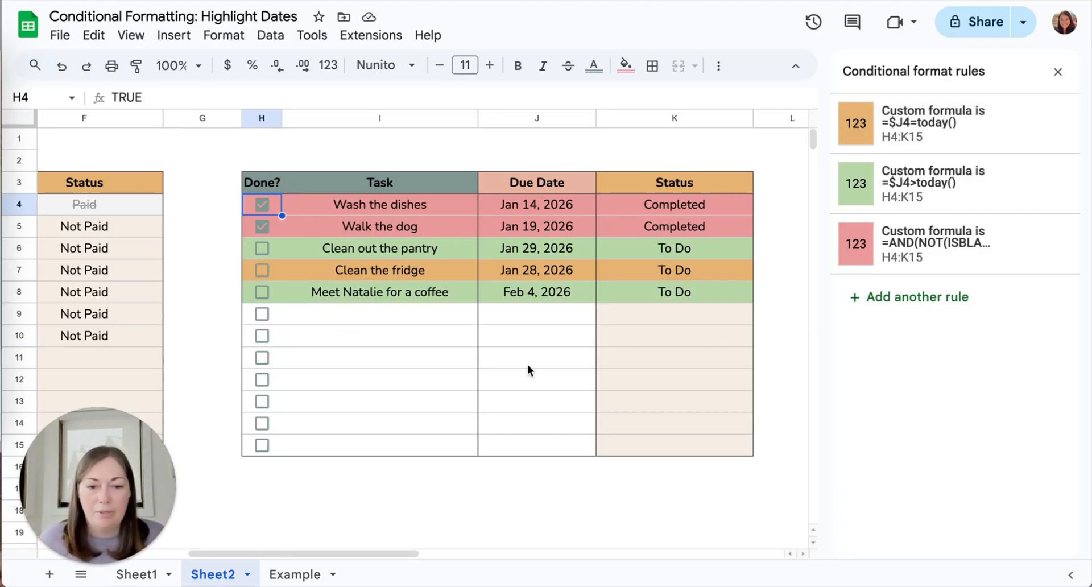
pyautogui.keyDown('shift'); pyautogui.click(616, 451); pyautogui.keyUp('shift')
pyautogui.click(934, 296)
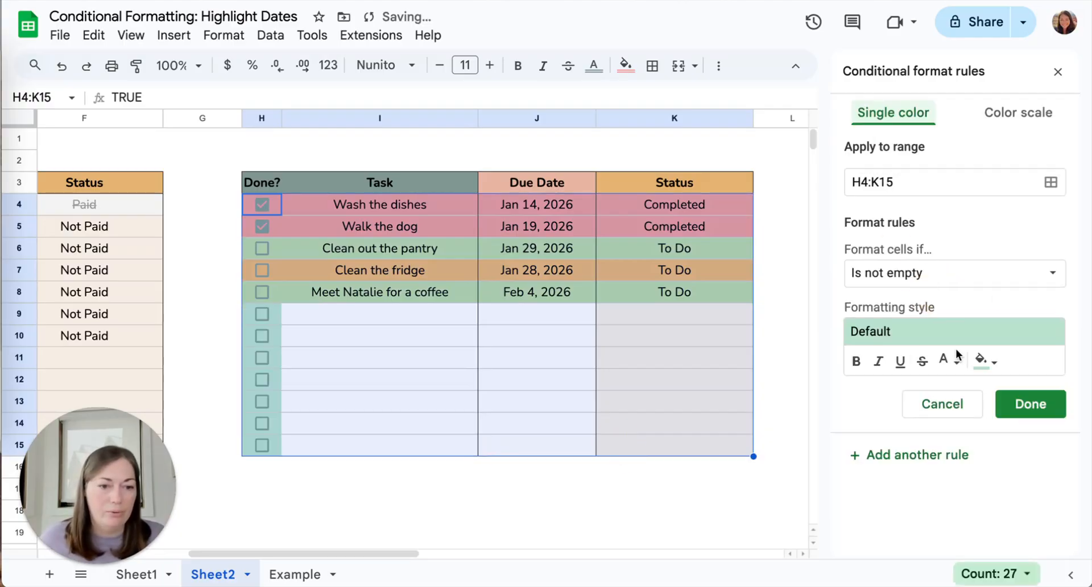
# Set the new rule's condition to the custom formula =$H4 and save the rule.
pyautogui.click(902, 274)
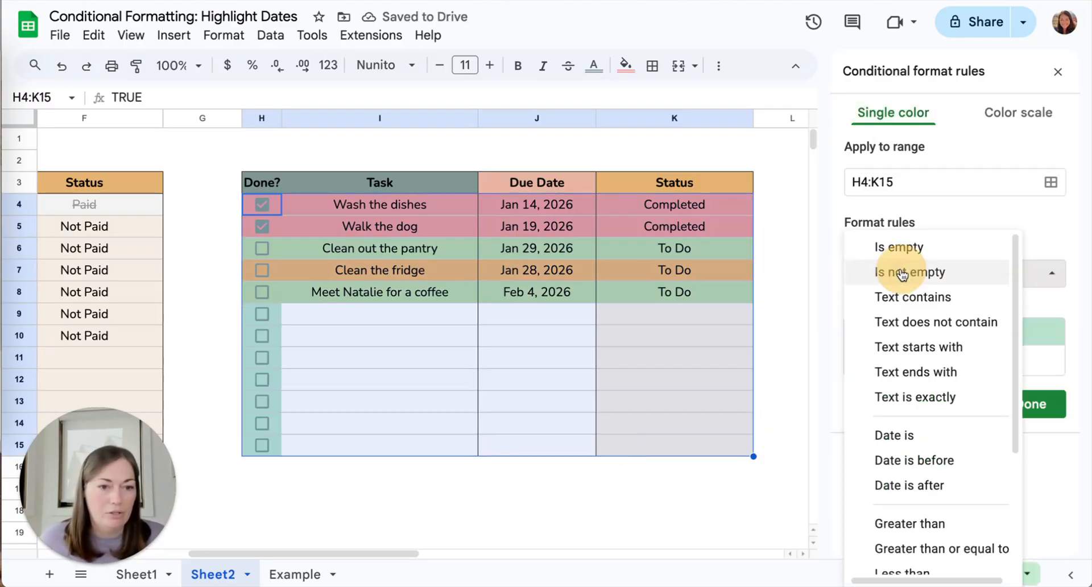
pyautogui.scroll(-3, 909, 444)
pyautogui.click(914, 565)
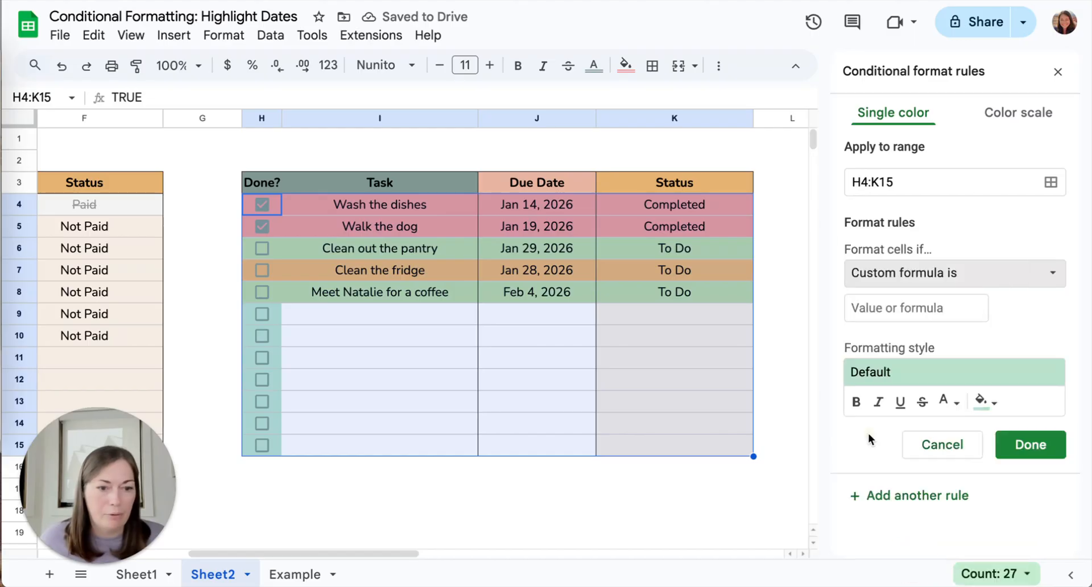
pyautogui.click(862, 308)
pyautogui.write('=')
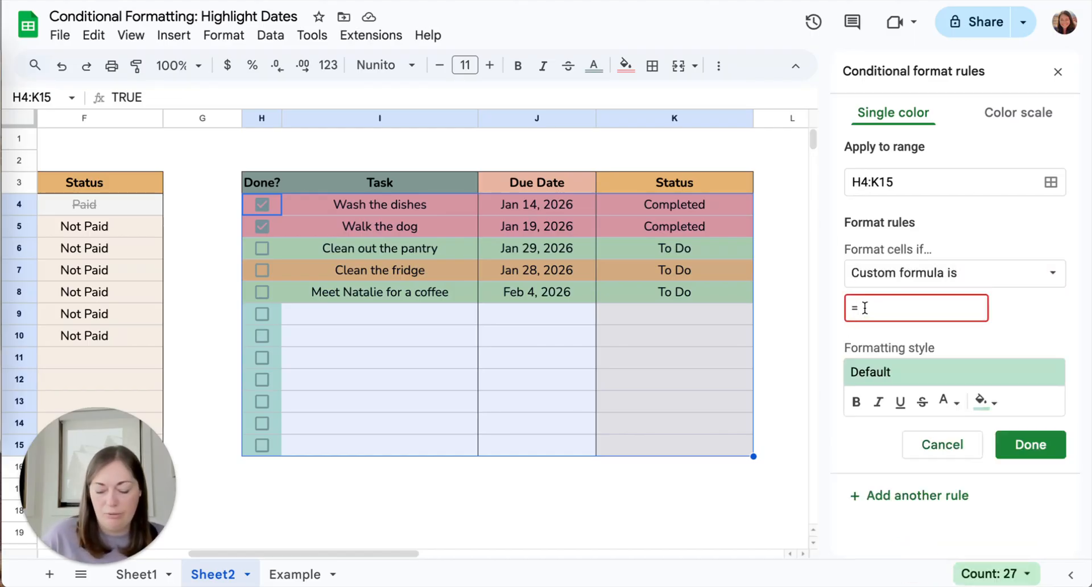
pyautogui.write('$')
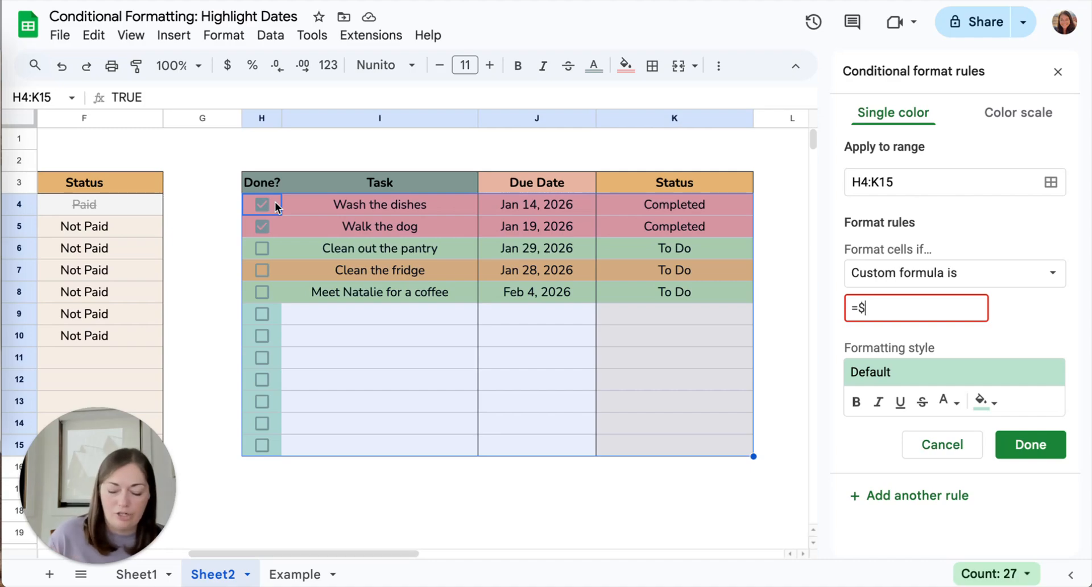
pyautogui.write('H4')
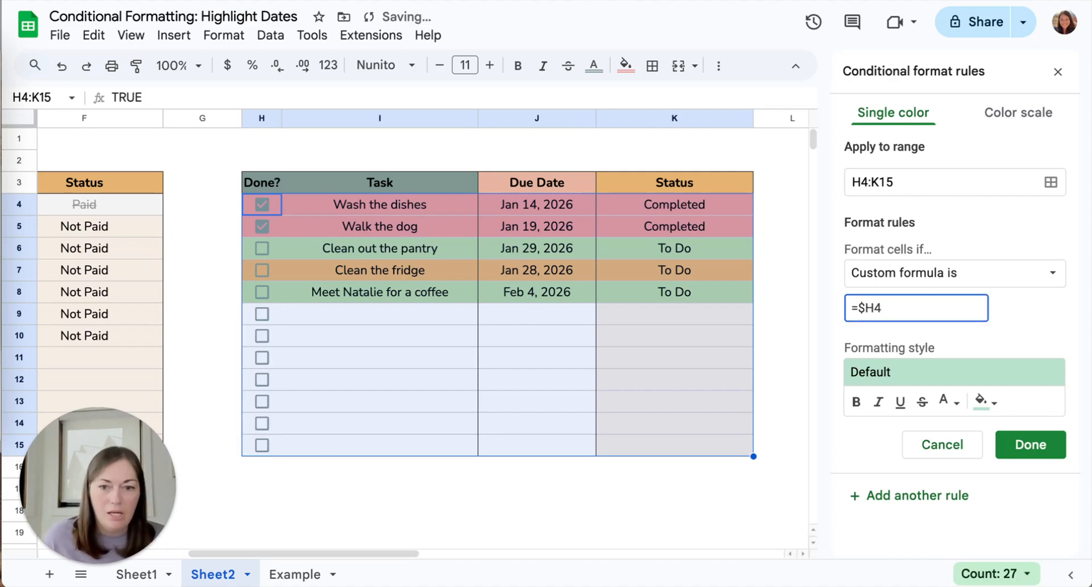
pyautogui.click(1029, 444)
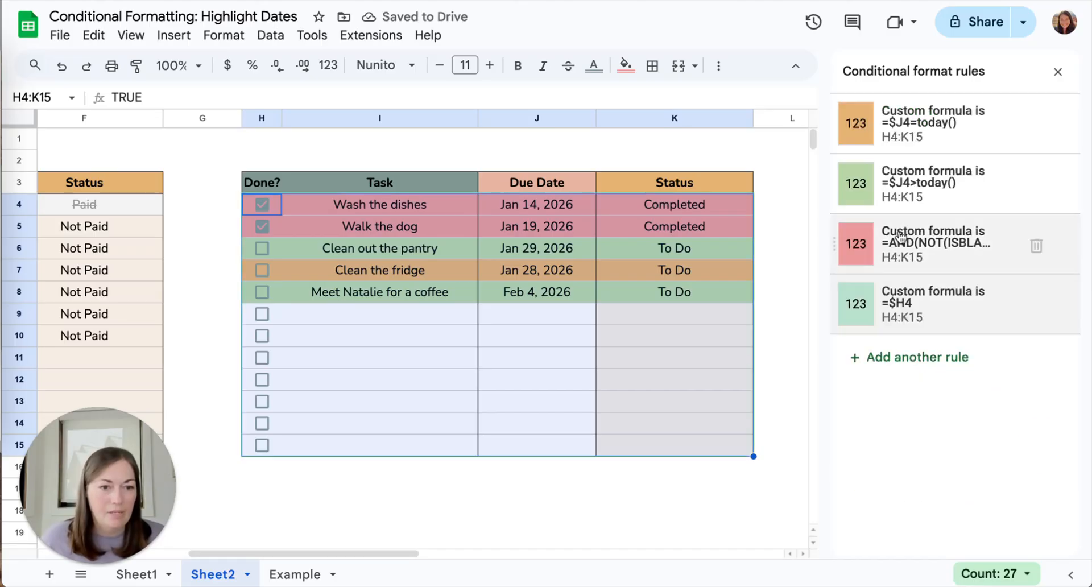
# Give the =$H4 rule a light gray fill and gray strikethrough text, and save it.
pyautogui.click(850, 294)
pyautogui.click(989, 401)
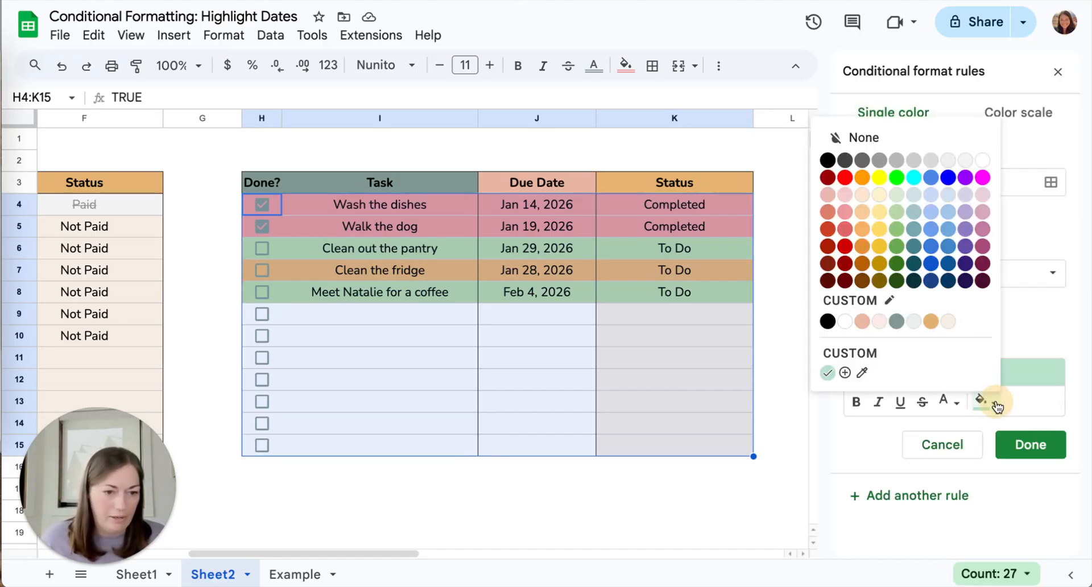
pyautogui.click(963, 163)
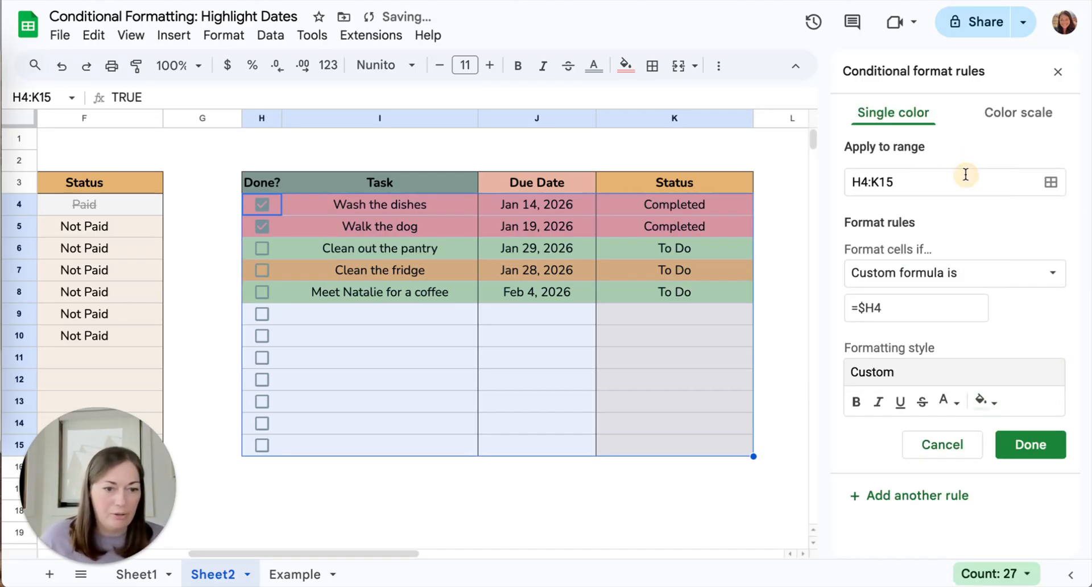
pyautogui.click(948, 401)
pyautogui.click(845, 163)
pyautogui.click(922, 402)
pyautogui.click(1030, 444)
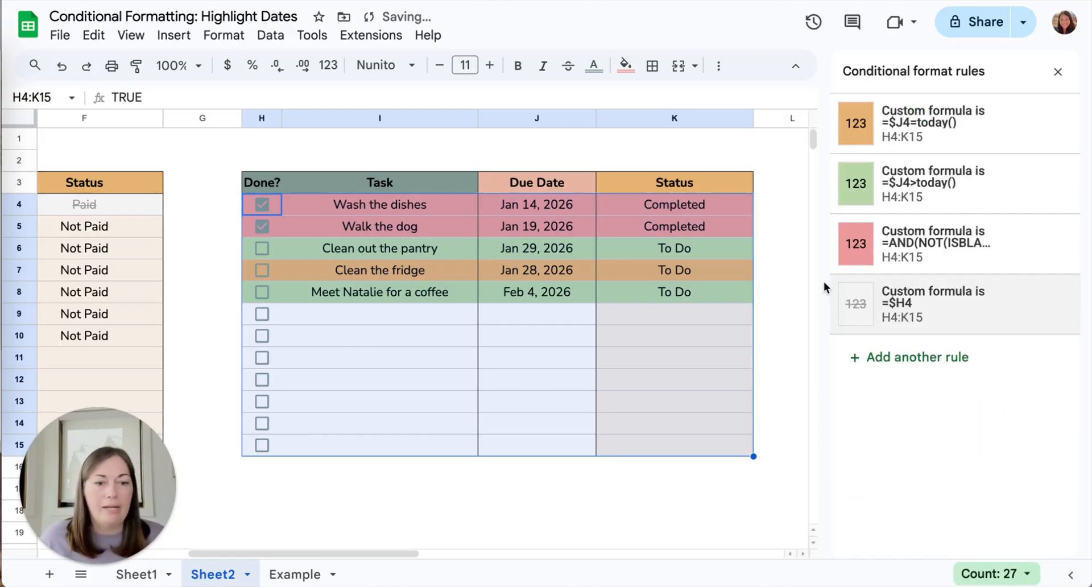
# Move the =$H4 rule above the three date rules, then review its settings and save it.
pyautogui.moveTo(833, 303); pyautogui.dragTo(830, 117)
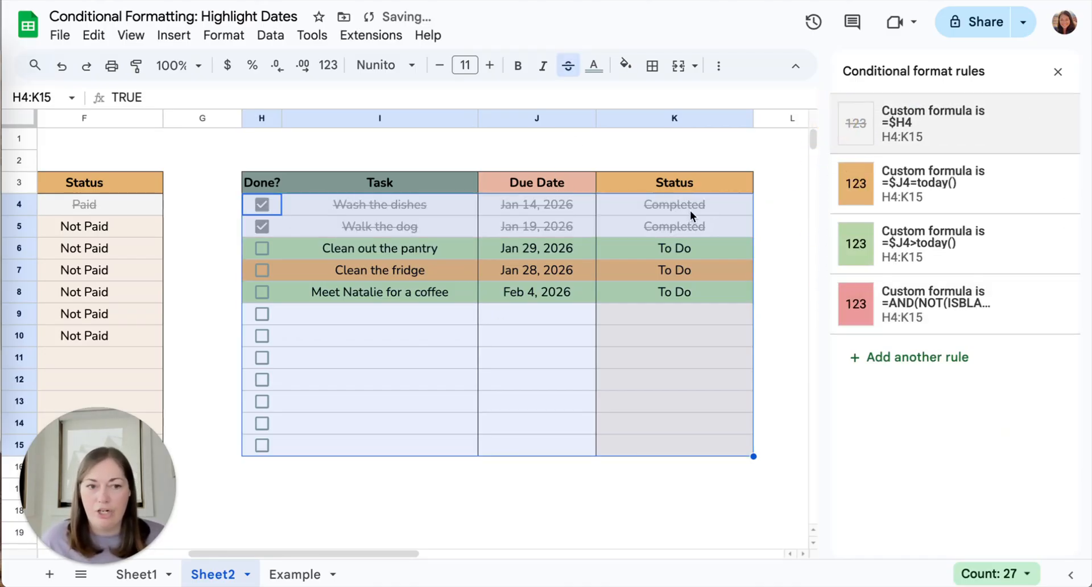
pyautogui.click(898, 136)
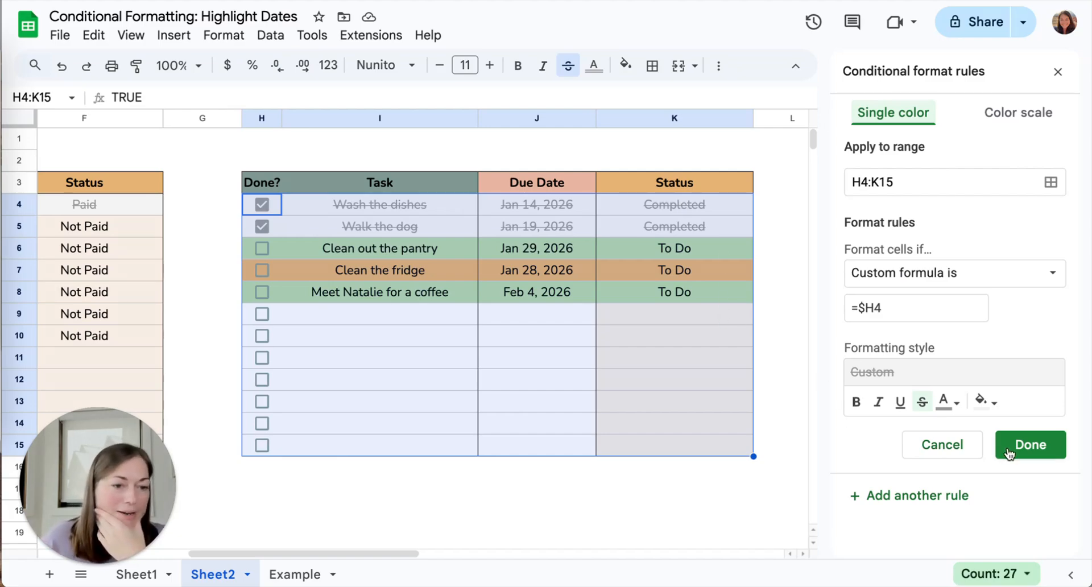
pyautogui.click(1029, 445)
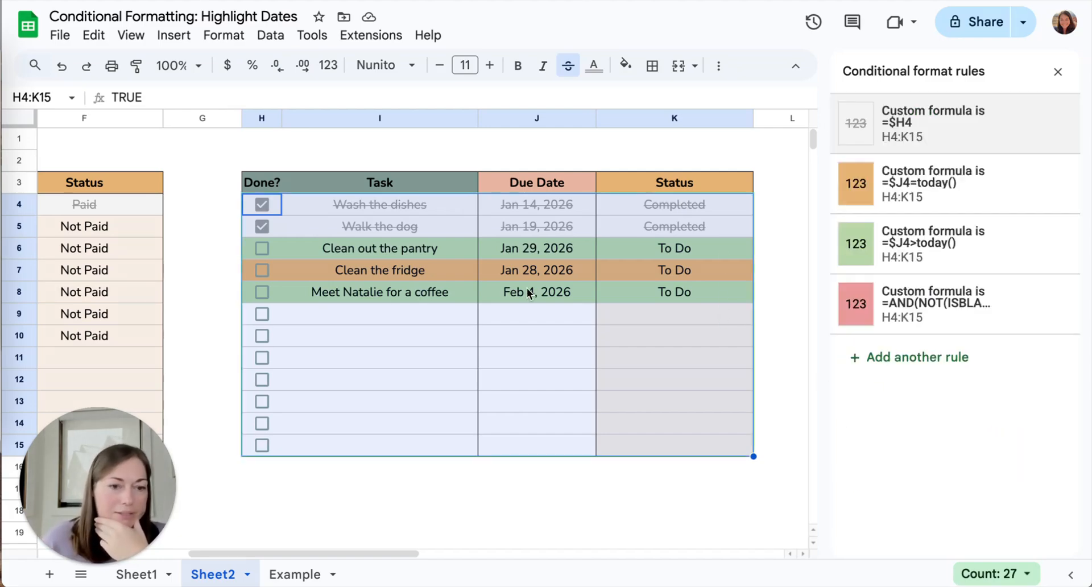
# Look over the highlighted dates in the bills table, close the conditional format rules, and return to the task table.
pyautogui.hscroll(-5, 378, 307)
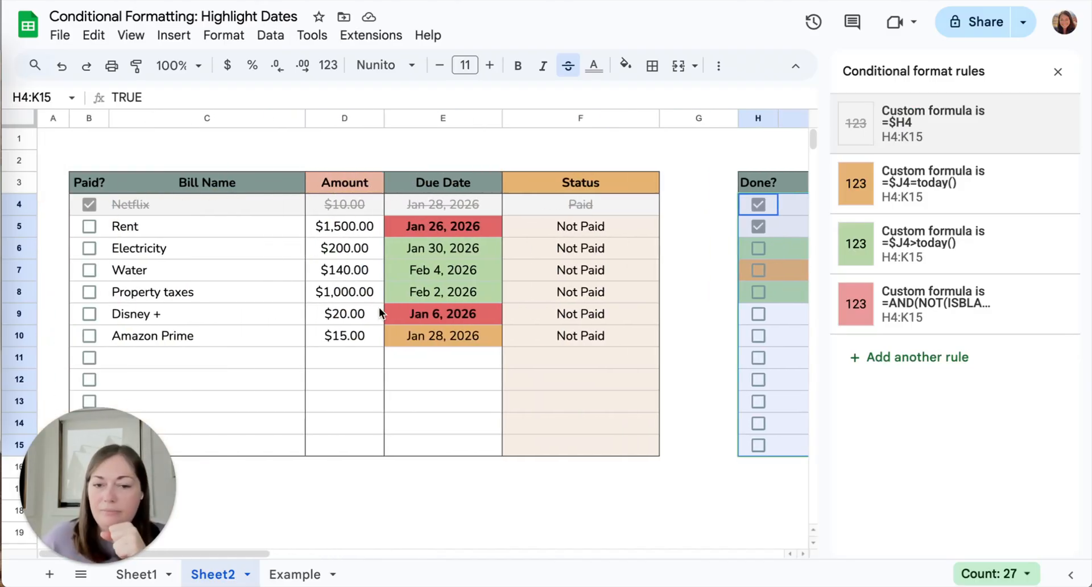
pyautogui.click(1057, 72)
pyautogui.hscroll(4, 496, 295)
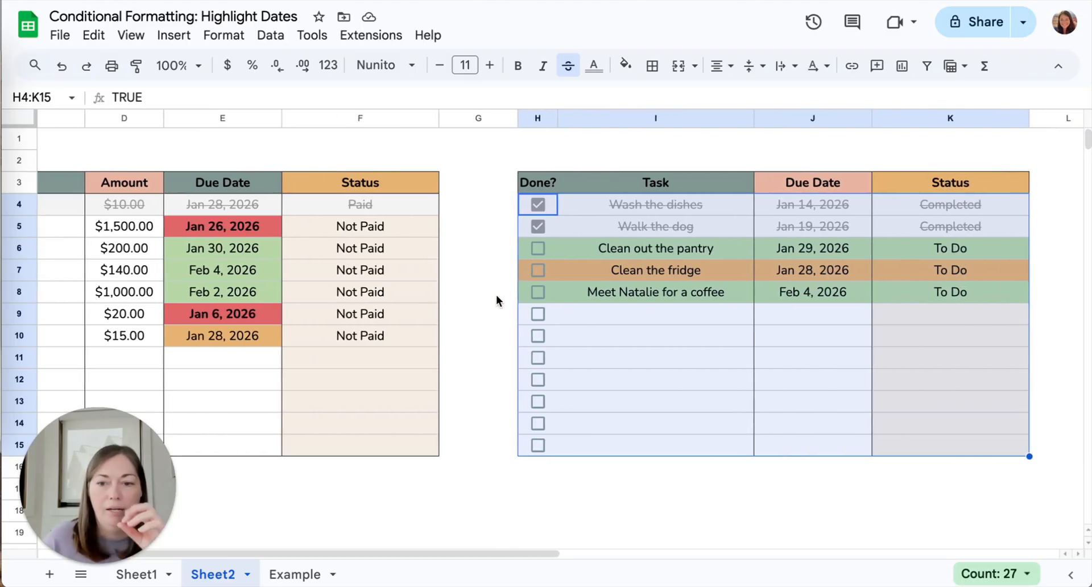
# Reopen the conditional format rules from status cell K6, open the green =$J4>today() rule, and select its whole custom formula.
pyautogui.click(940, 243)
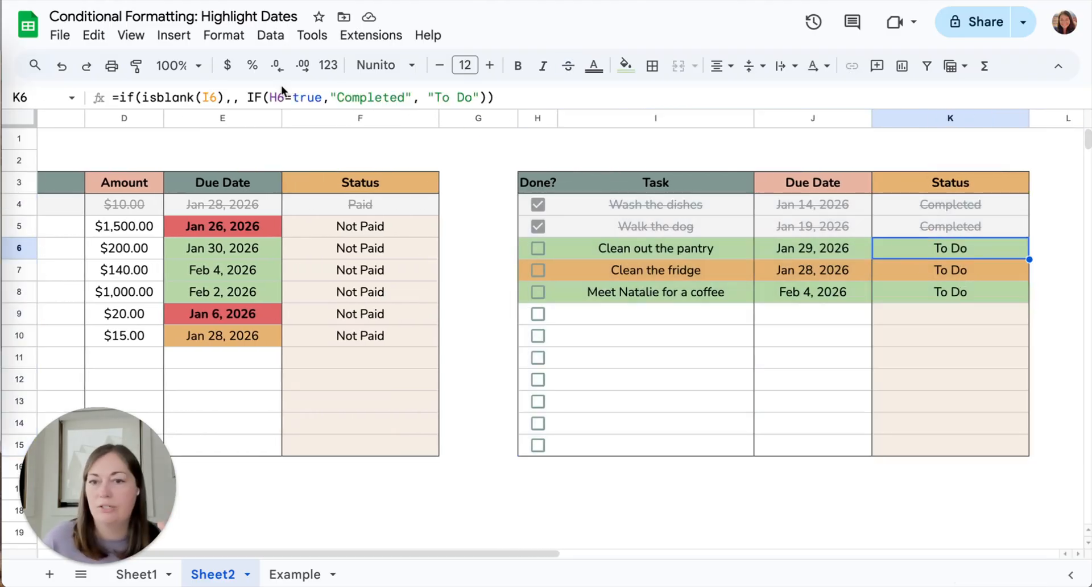
pyautogui.click(209, 35)
pyautogui.click(336, 352)
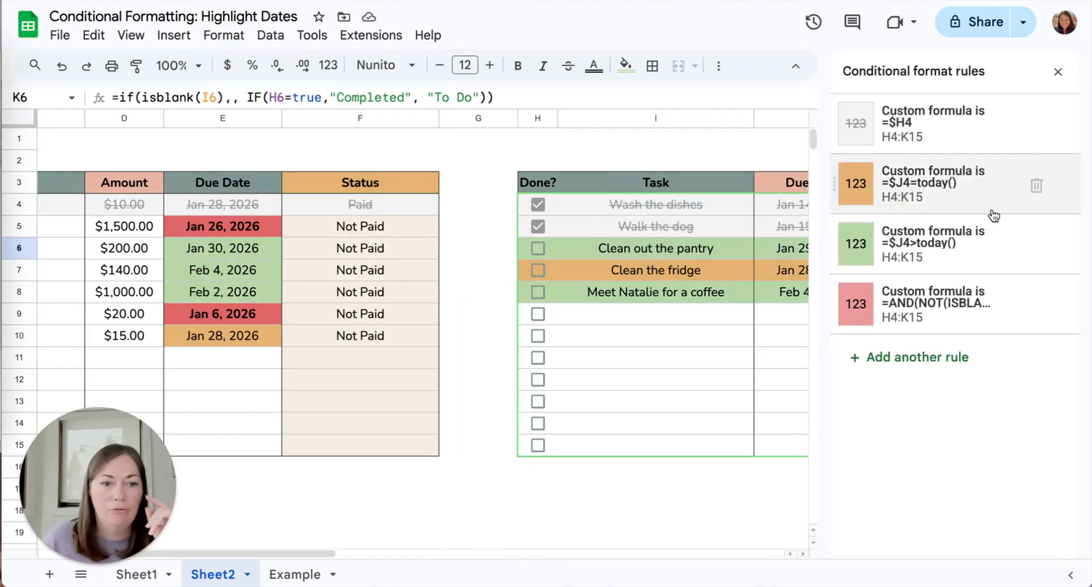
pyautogui.click(918, 250)
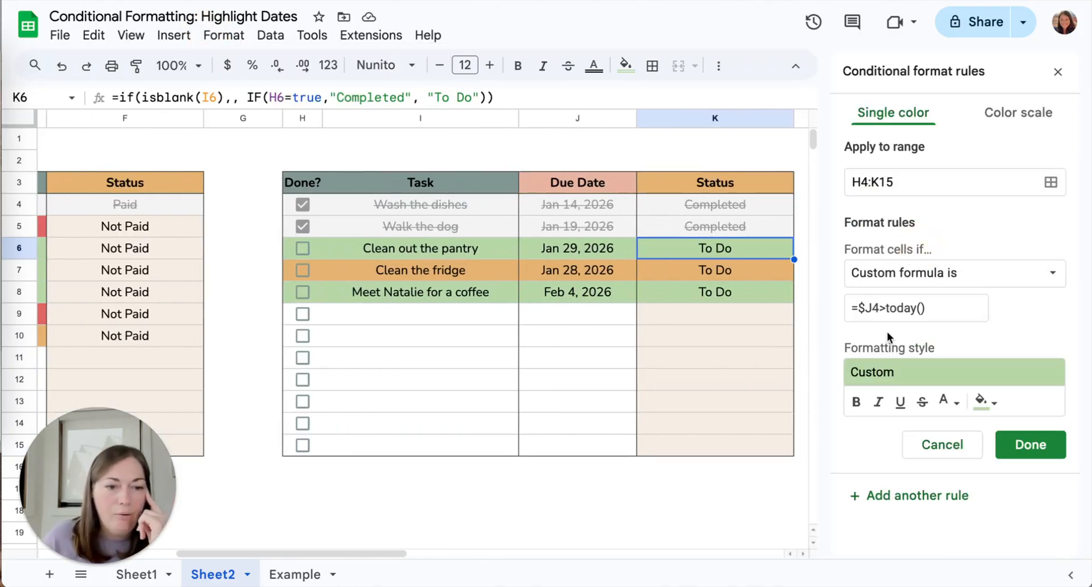
pyautogui.click(888, 310)
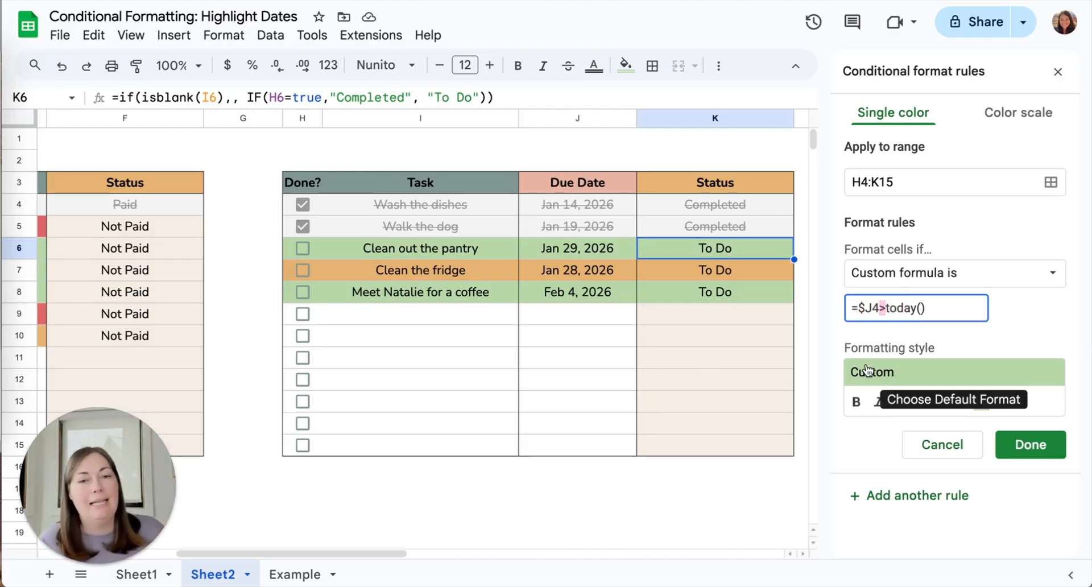
pyautogui.click(880, 310)
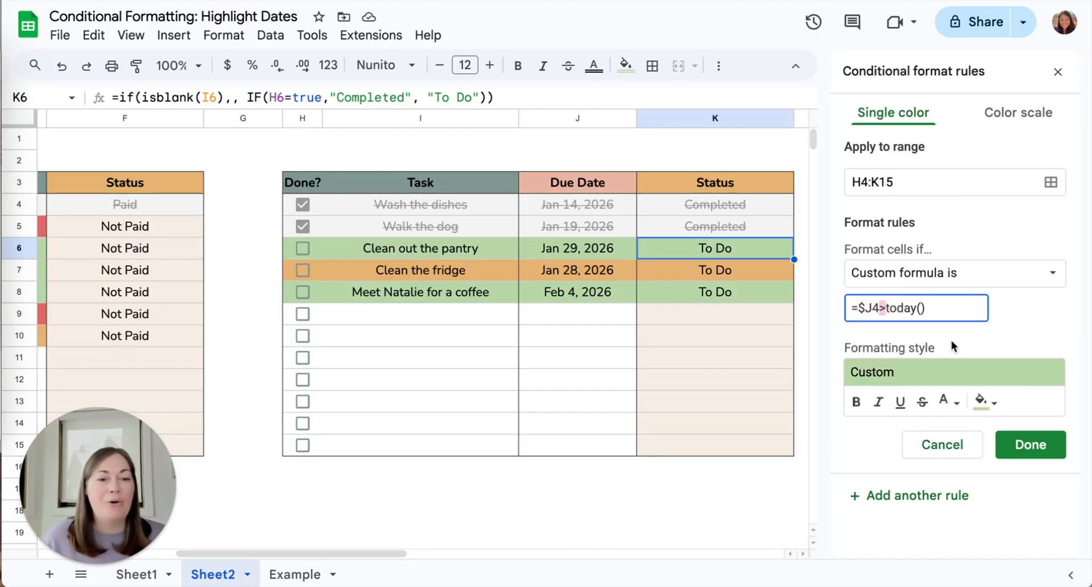
pyautogui.click(878, 308)
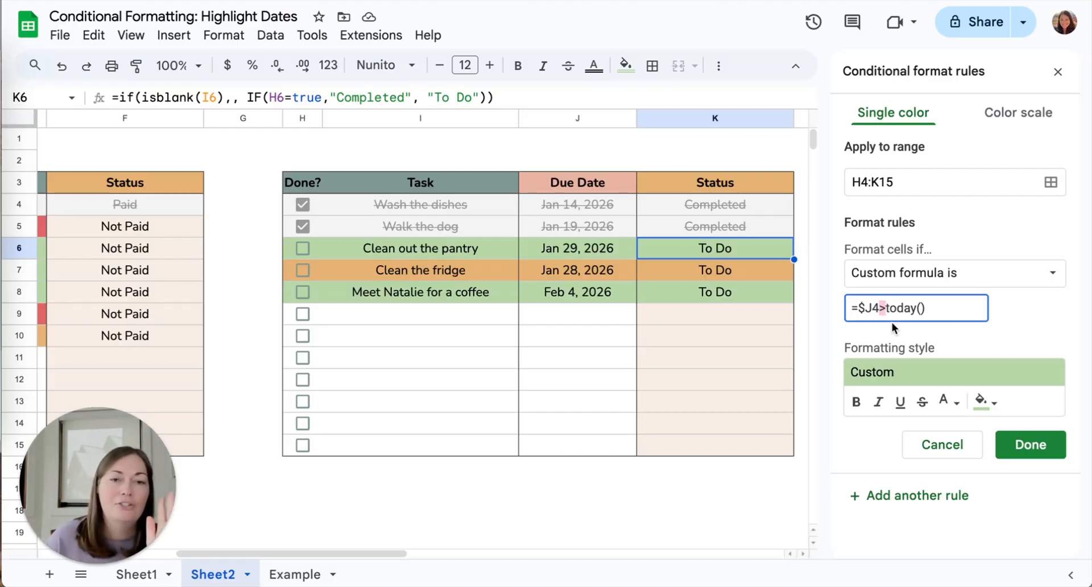
pyautogui.click(860, 310)
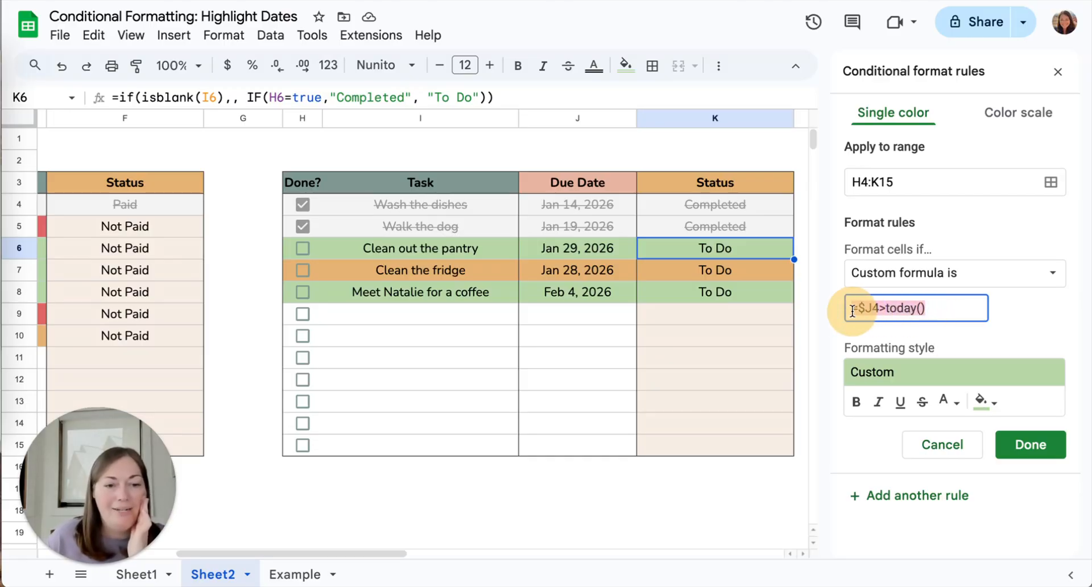